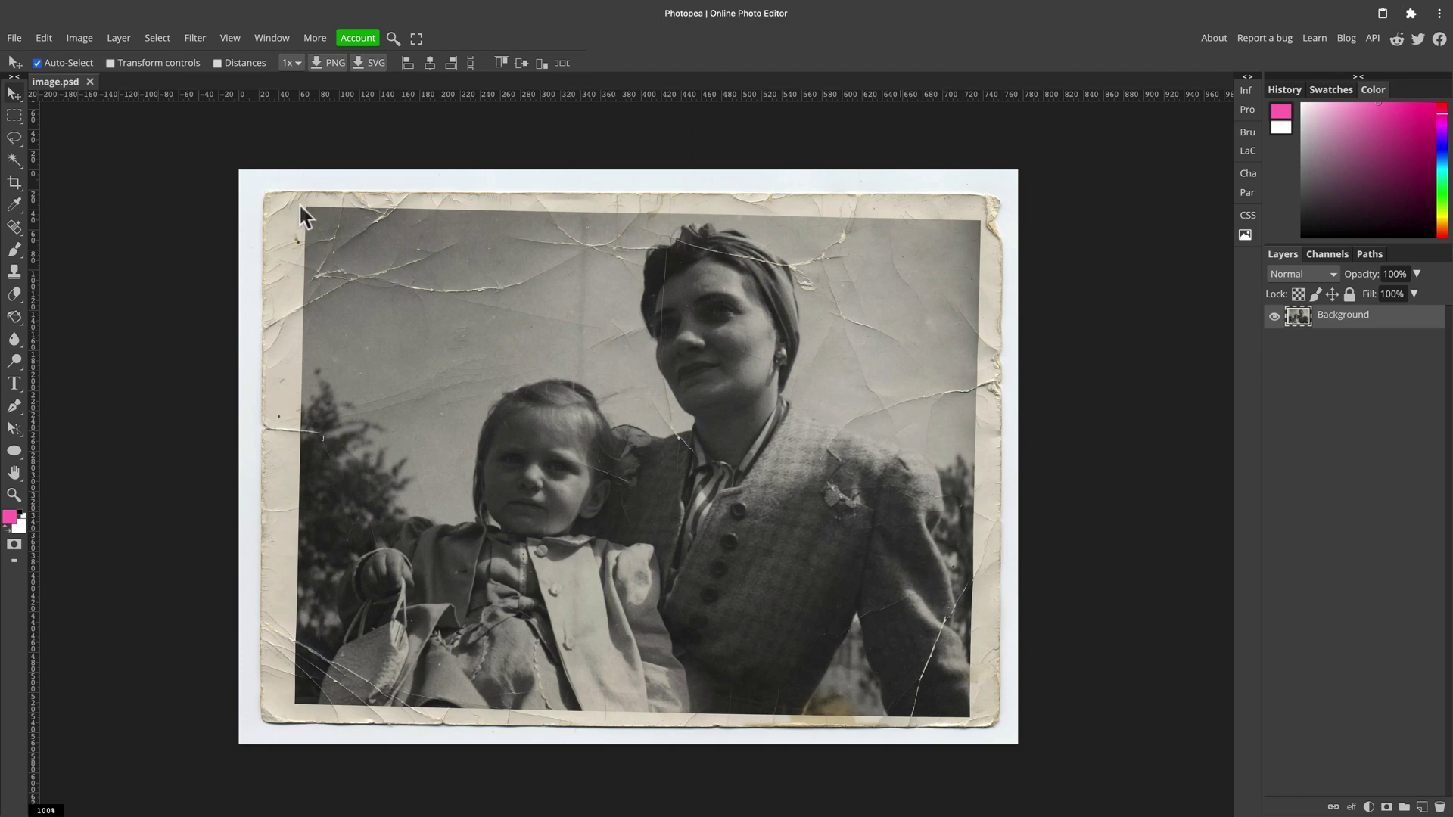
Start a free-ratio crop and fit its upper-left and lower-right corners to the dark picture area inside the paper border.
left_click(17, 188)
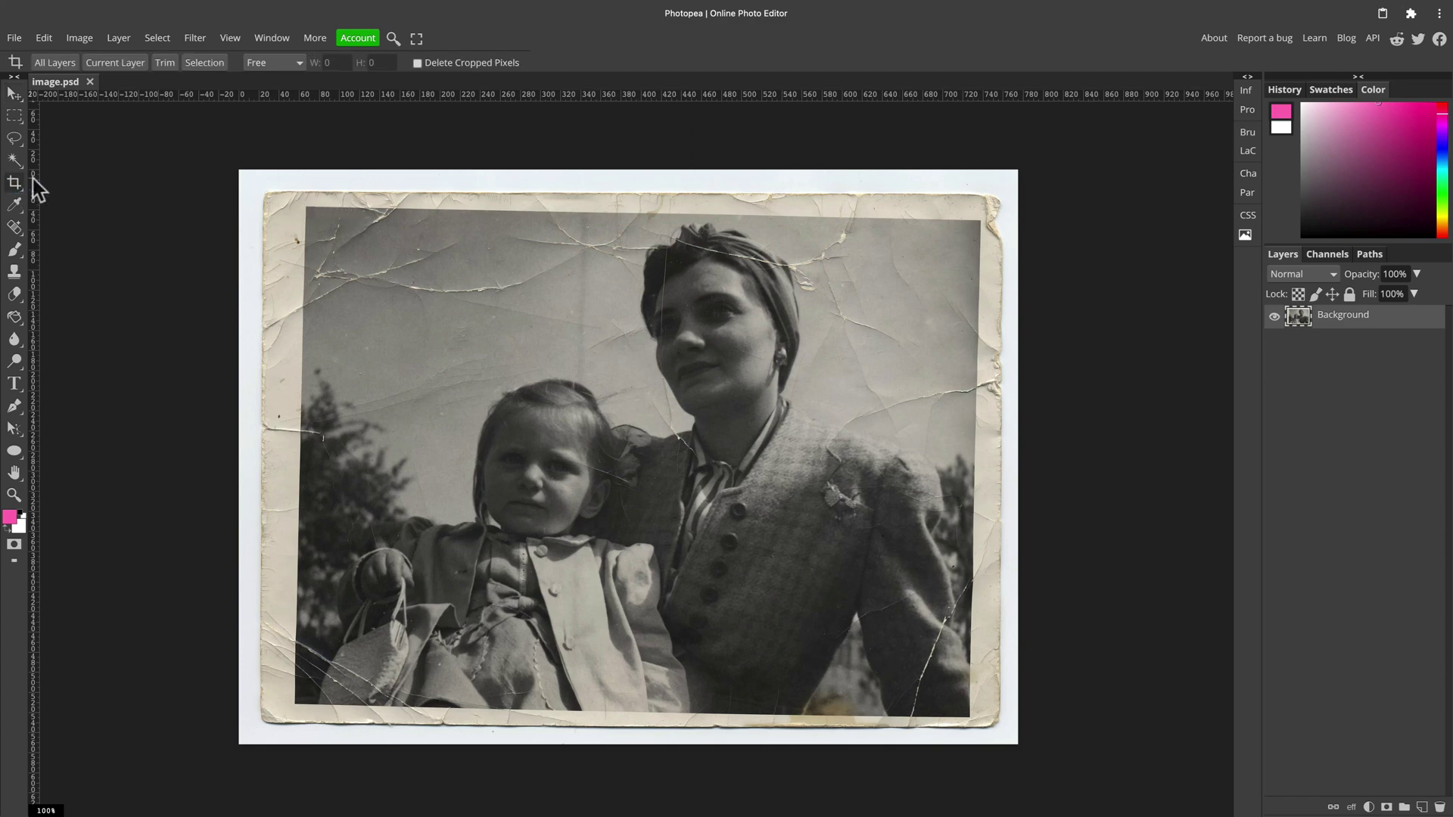
left_click(299, 64)
left_click(274, 79)
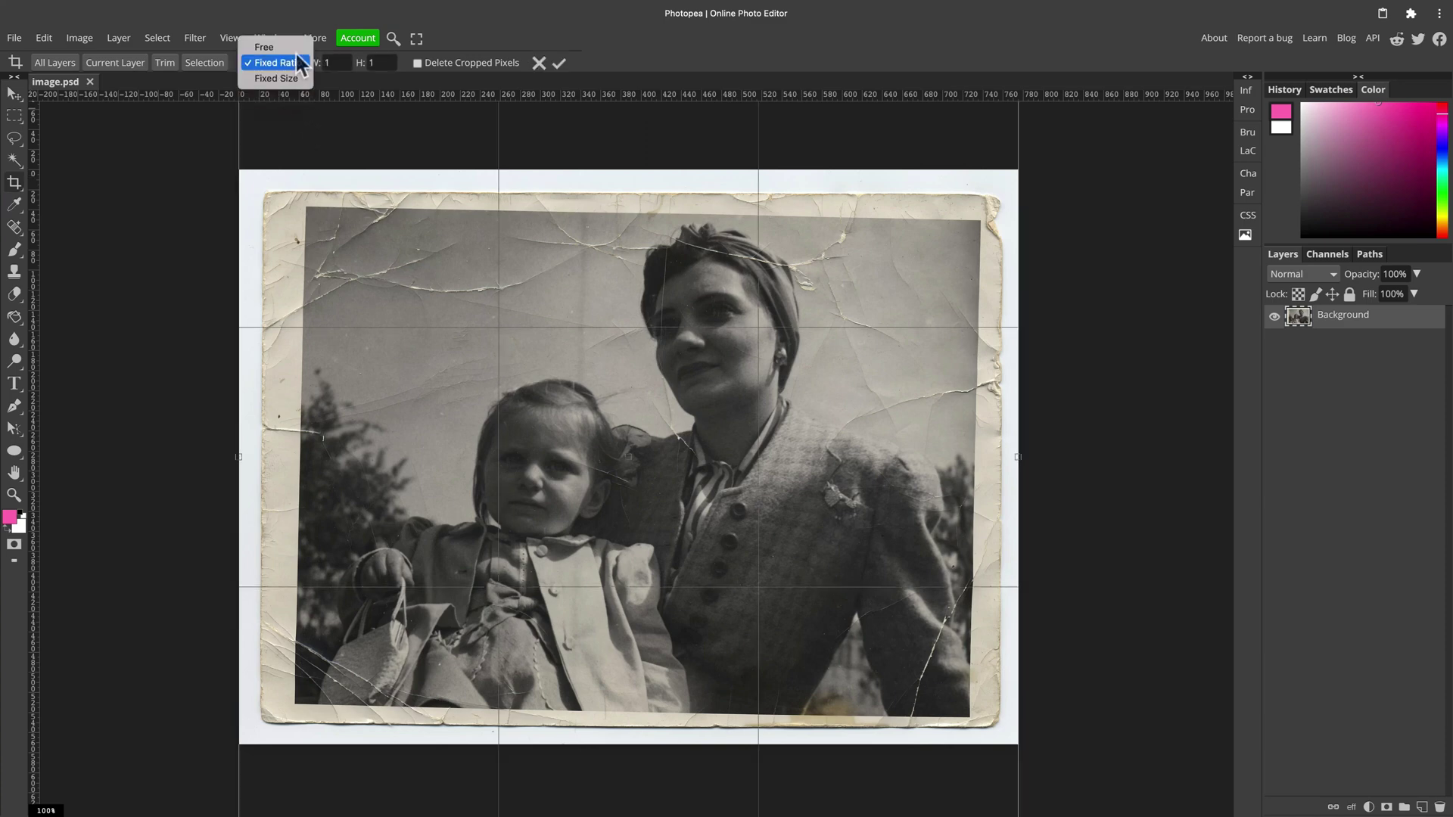
left_click(267, 47)
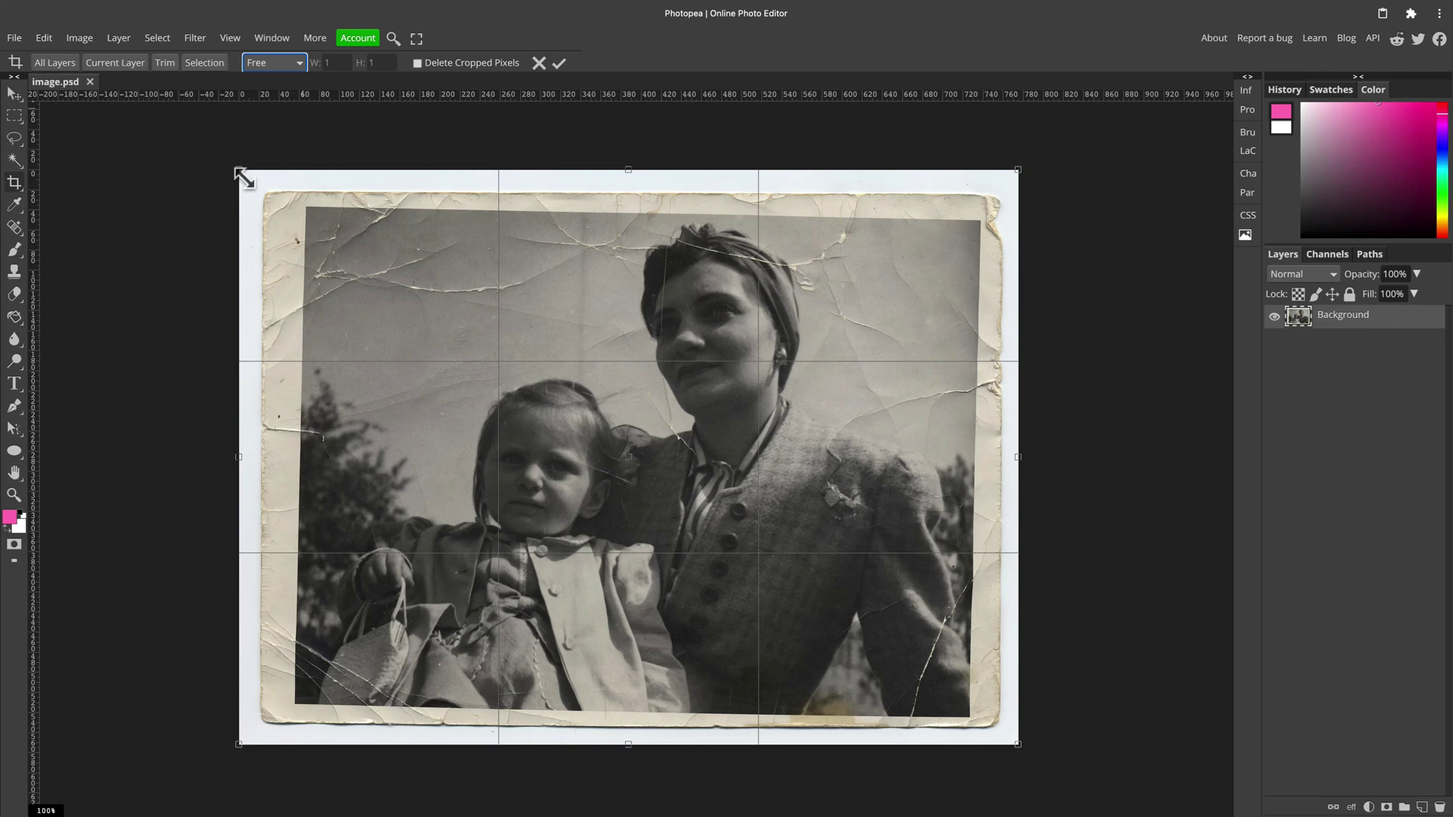
left_click_drag(243, 177, 310, 212)
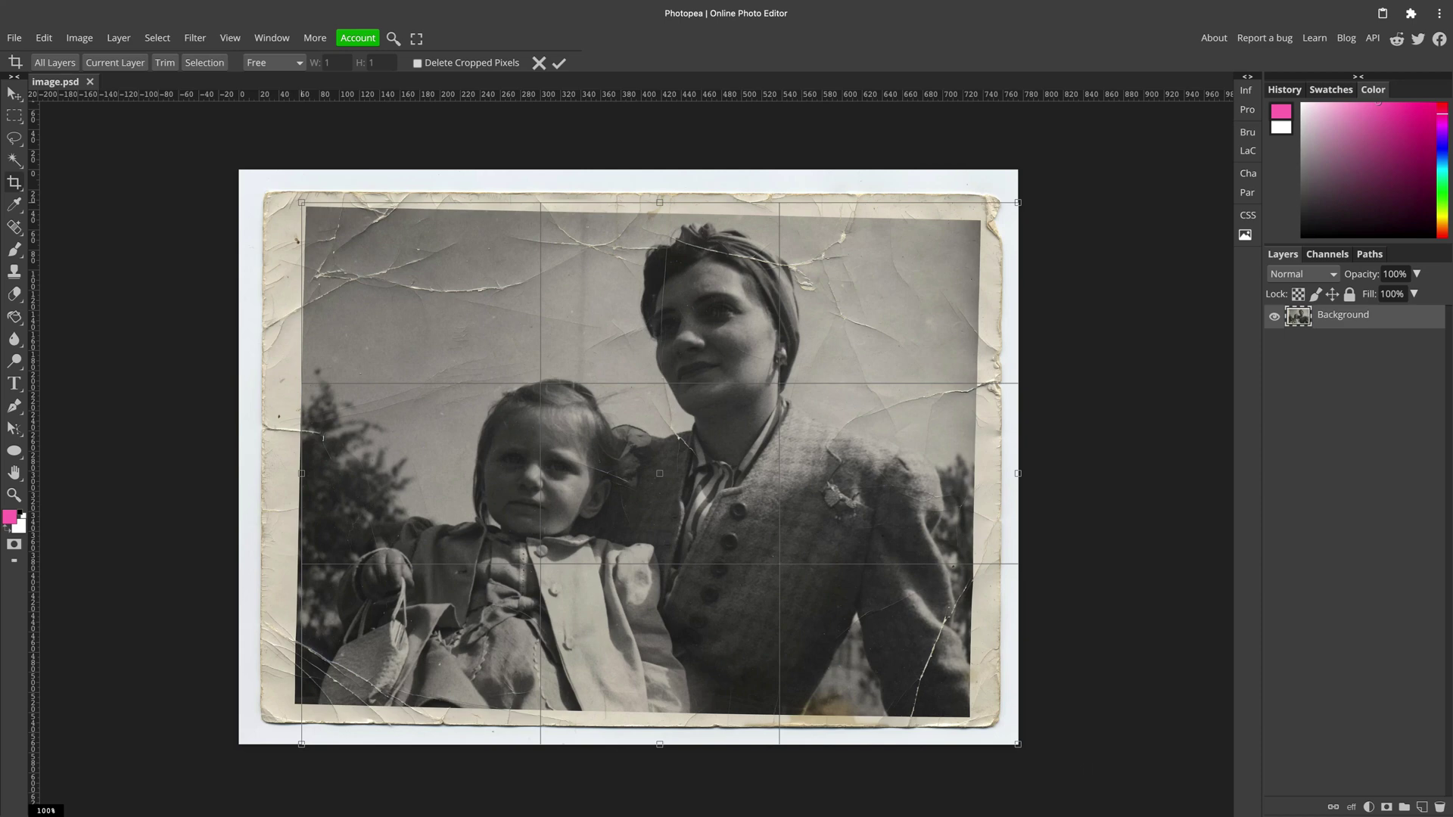
left_click_drag(1026, 753, 976, 725)
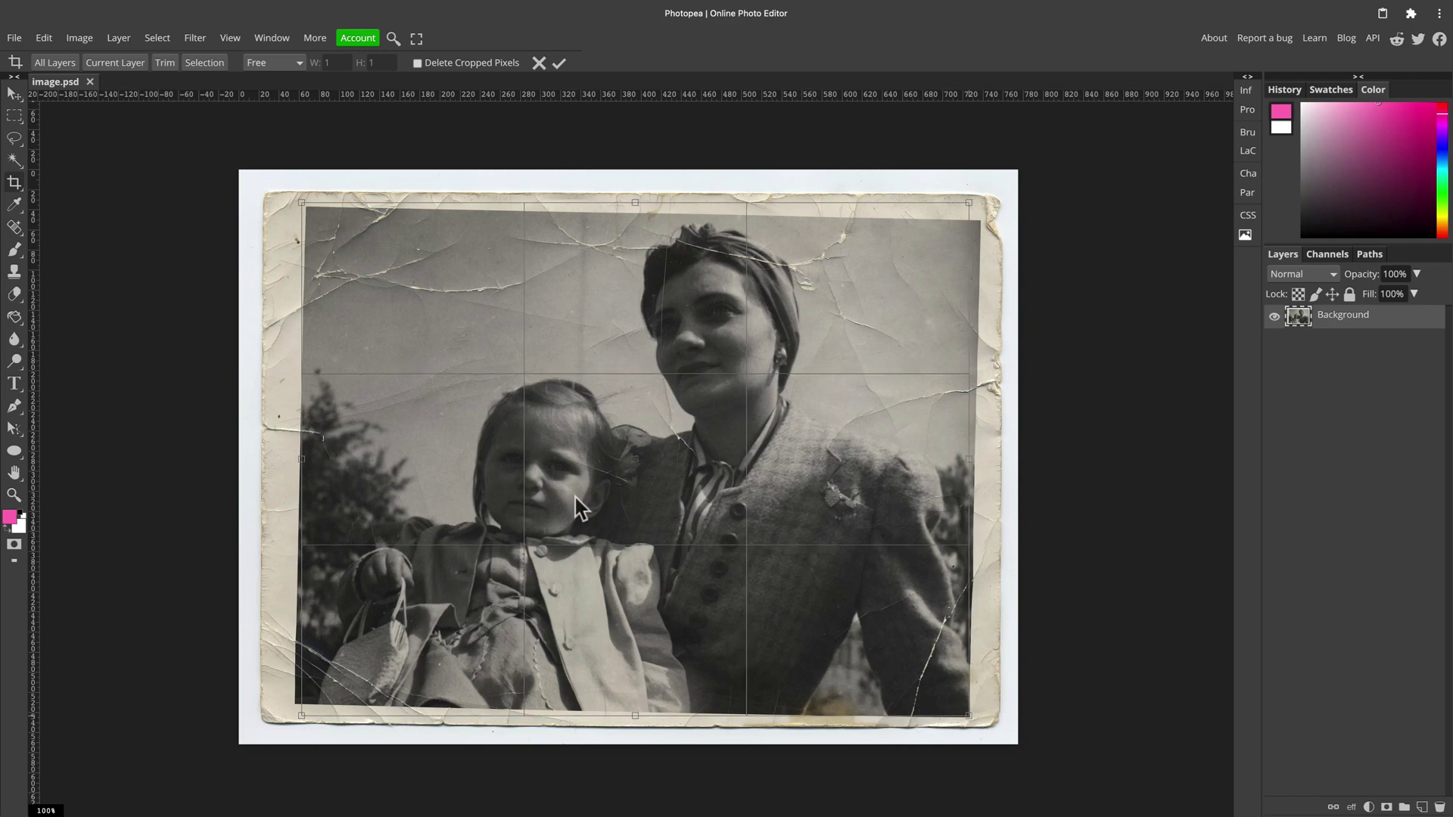
left_click_drag(303, 202, 307, 207)
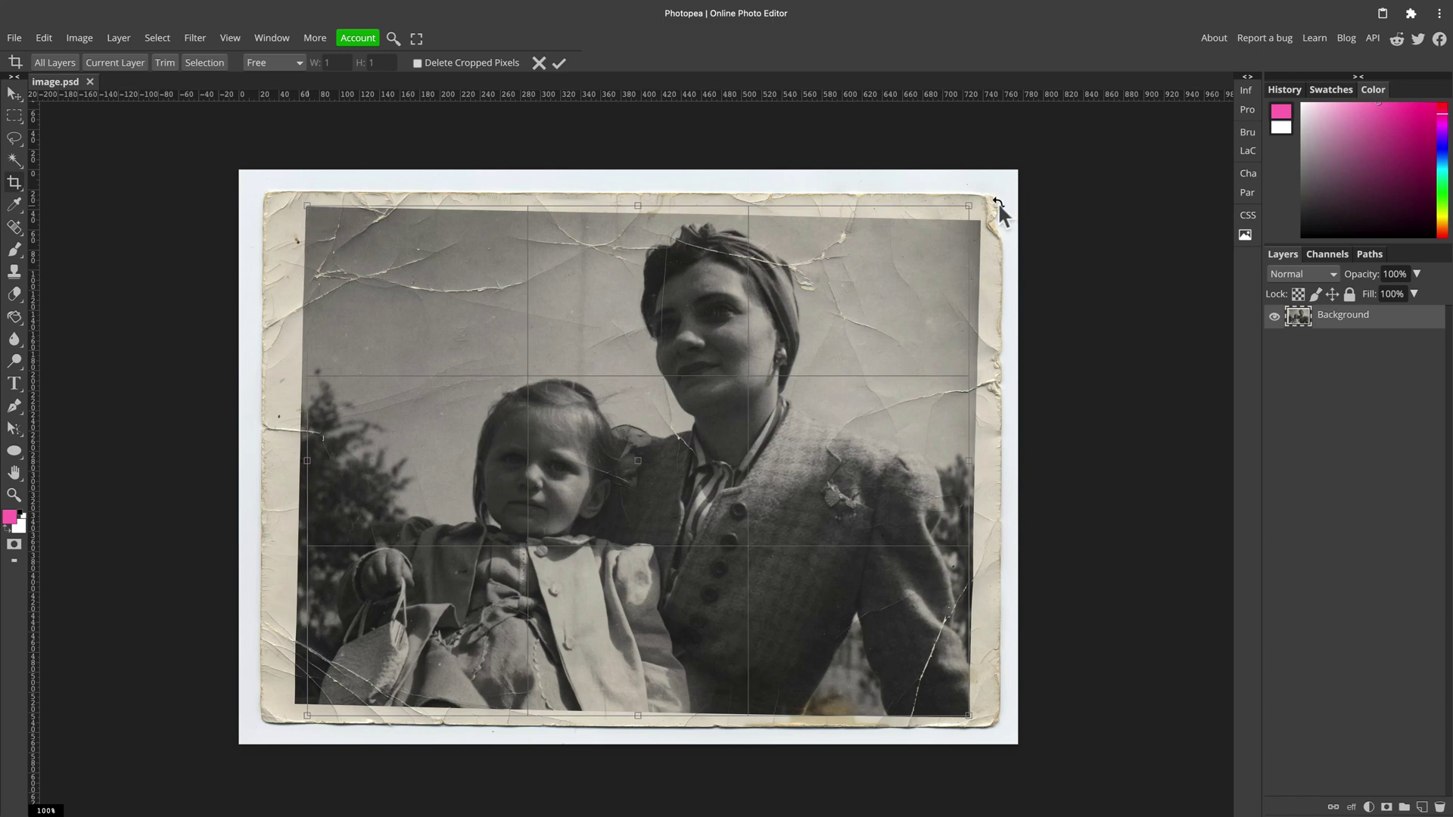
Rotate the crop frame to match the photo's tilt, align its sides with the picture edges, and apply the crop.
left_click_drag(983, 202, 987, 208)
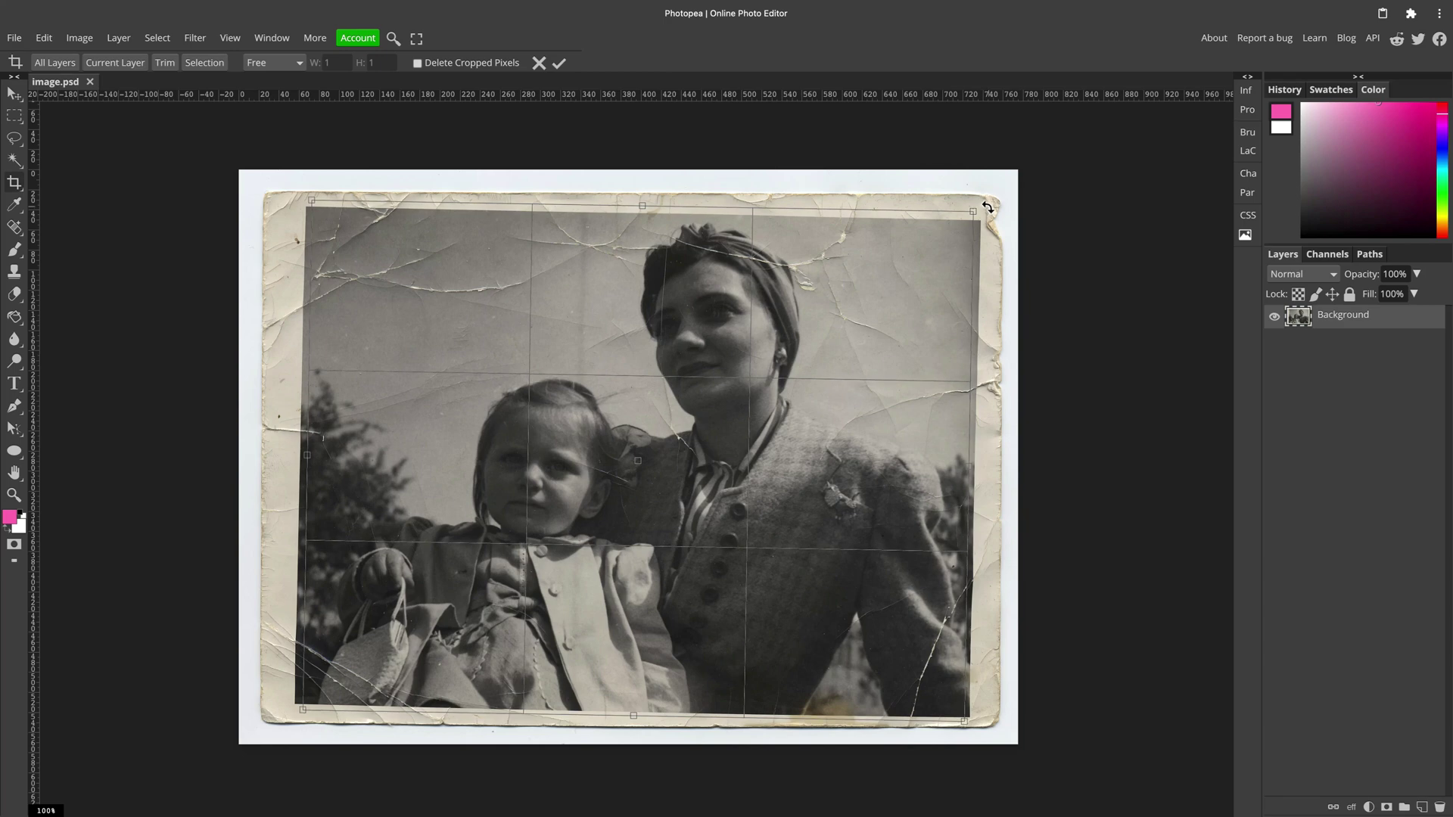
left_click_drag(642, 205, 643, 214)
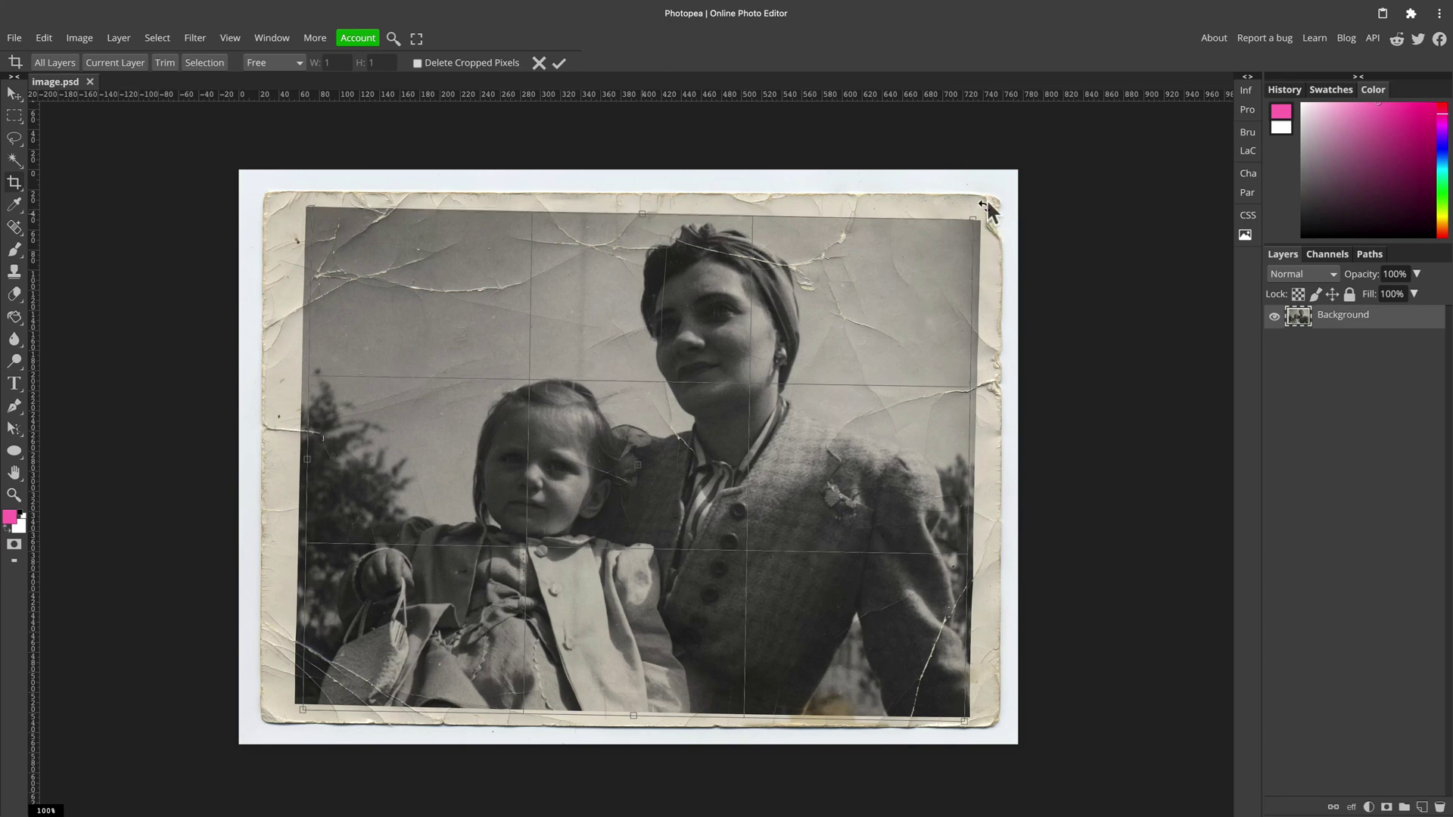
left_click_drag(983, 199, 987, 202)
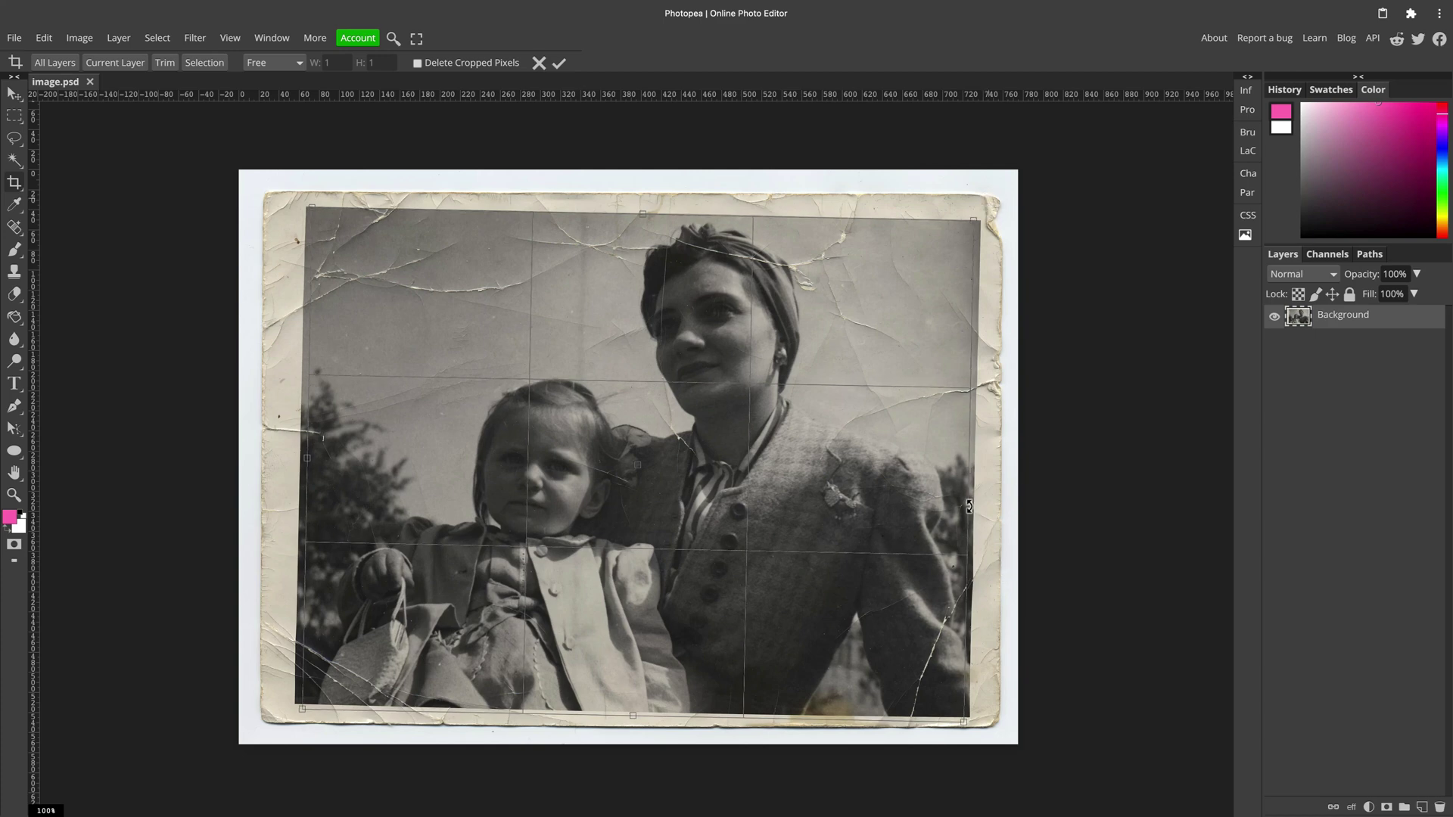
left_click_drag(974, 479, 982, 478)
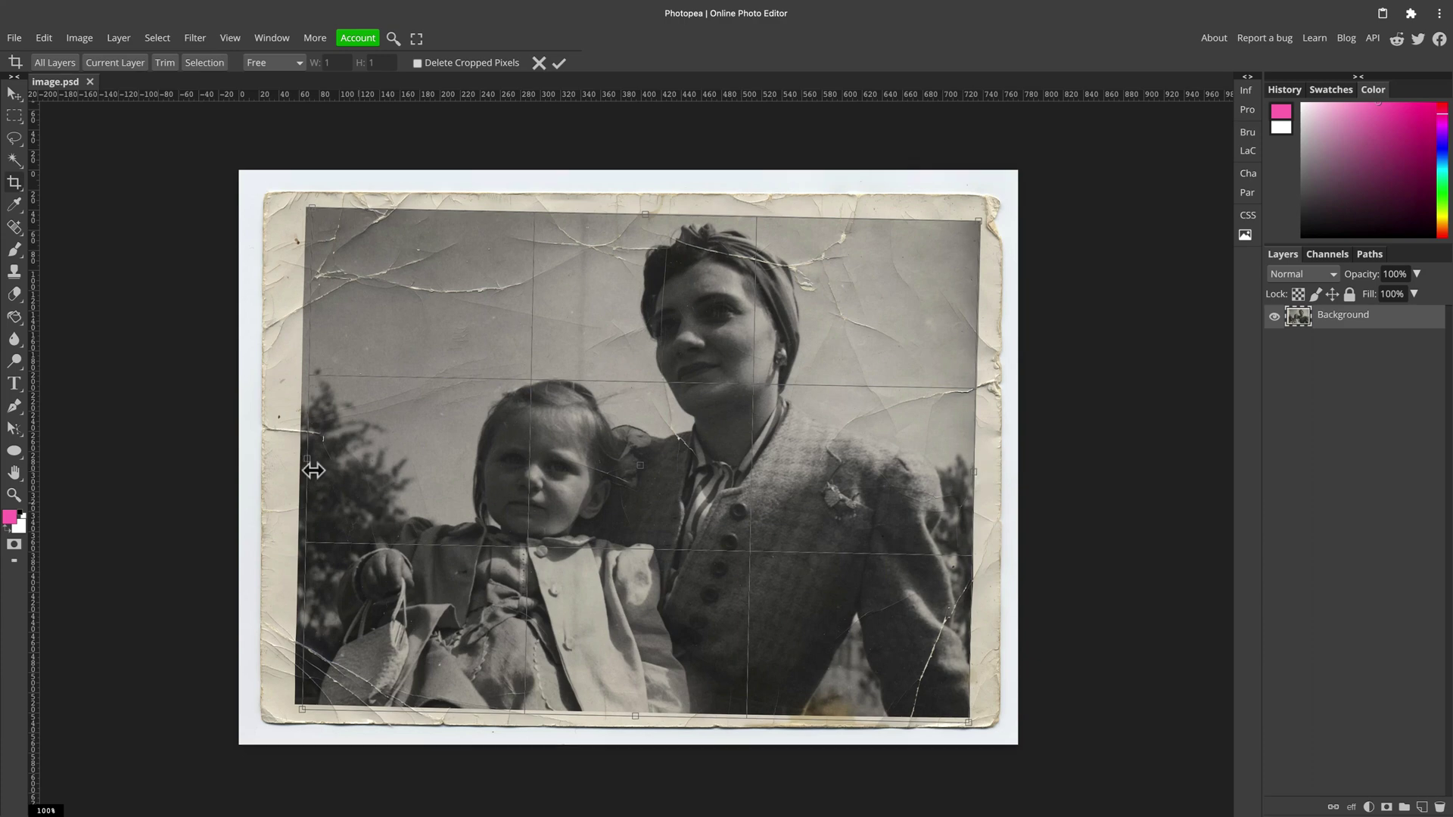
left_click_drag(316, 469, 310, 472)
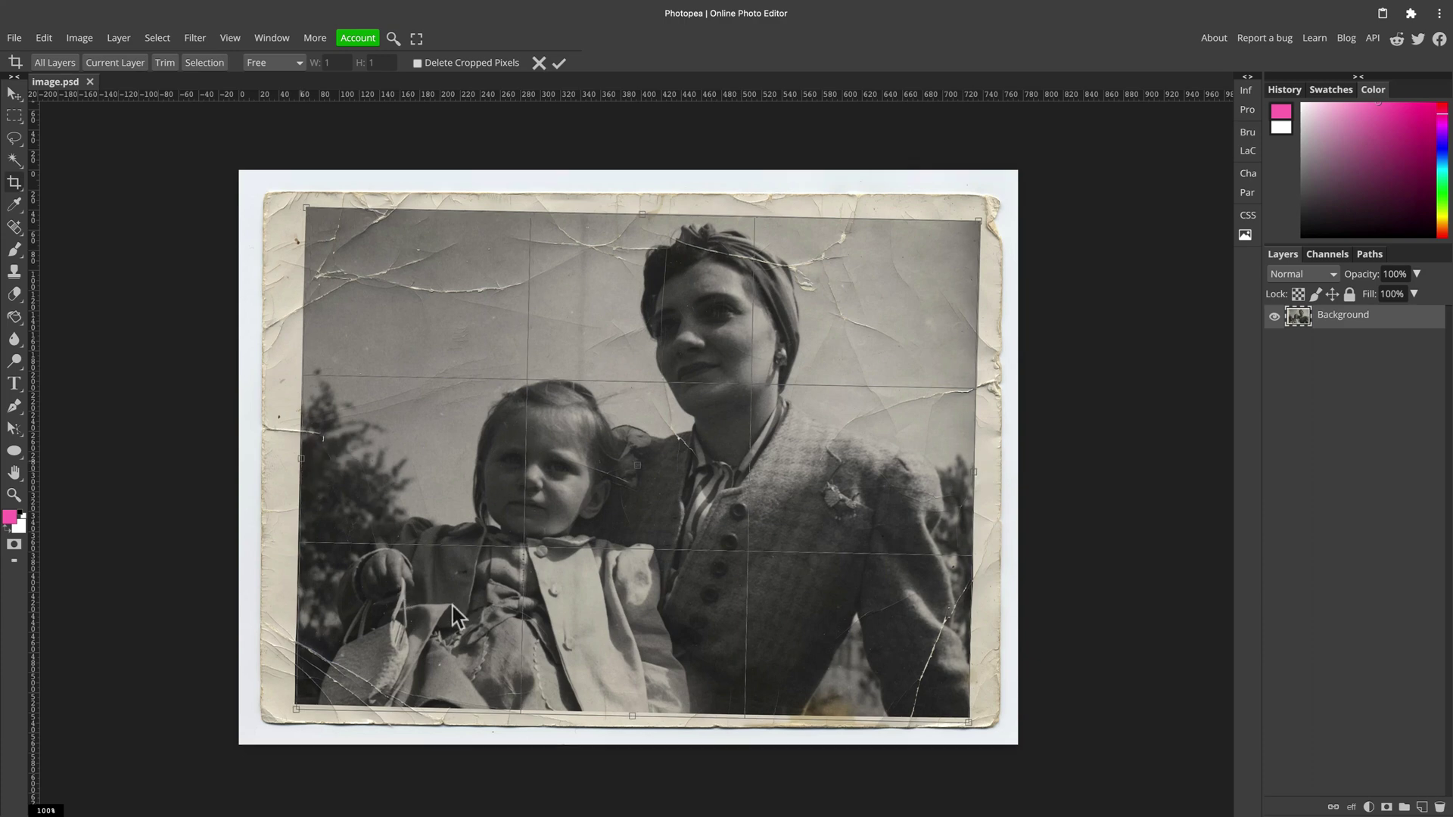
left_click_drag(644, 727, 642, 715)
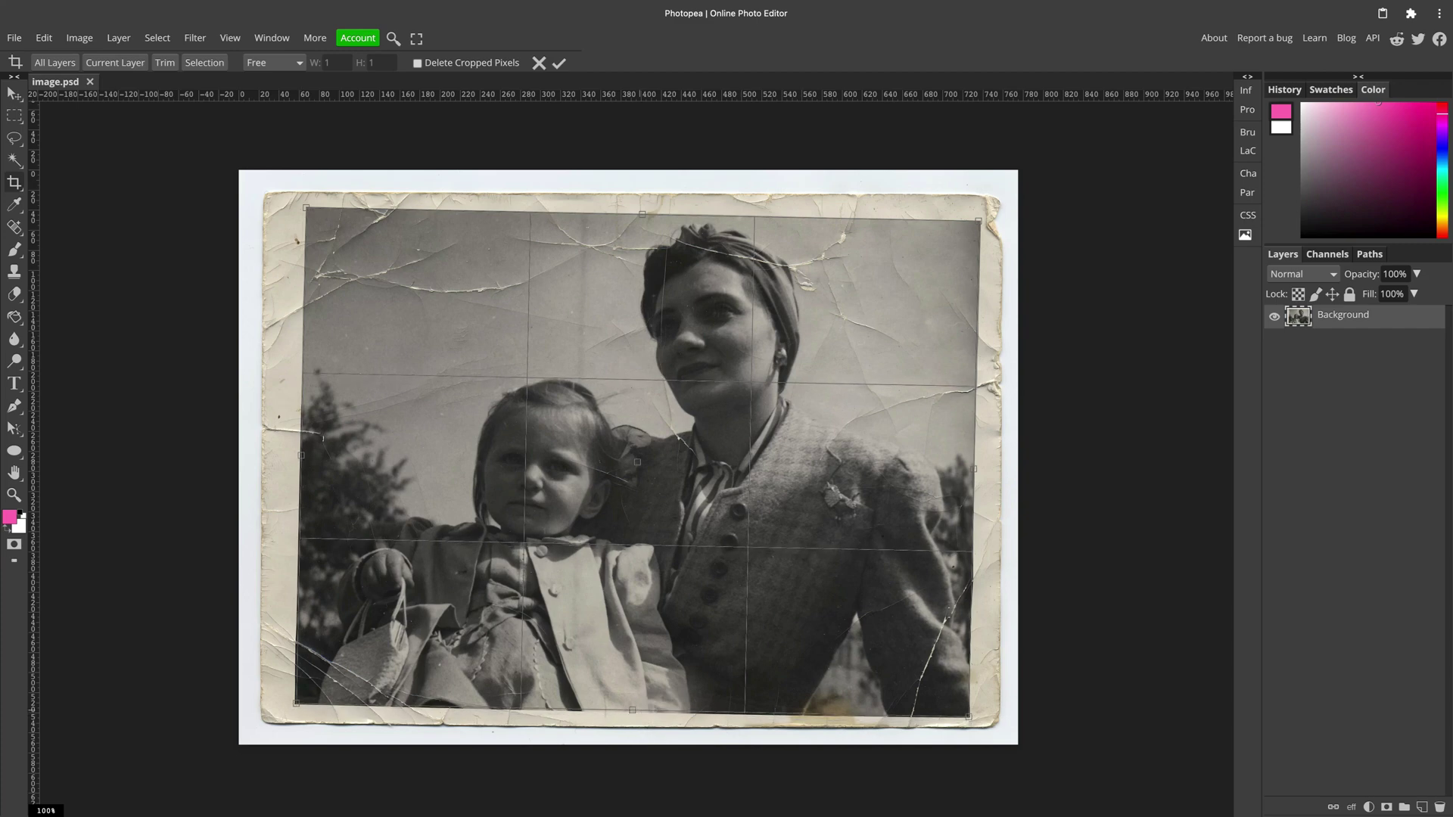
left_click(559, 64)
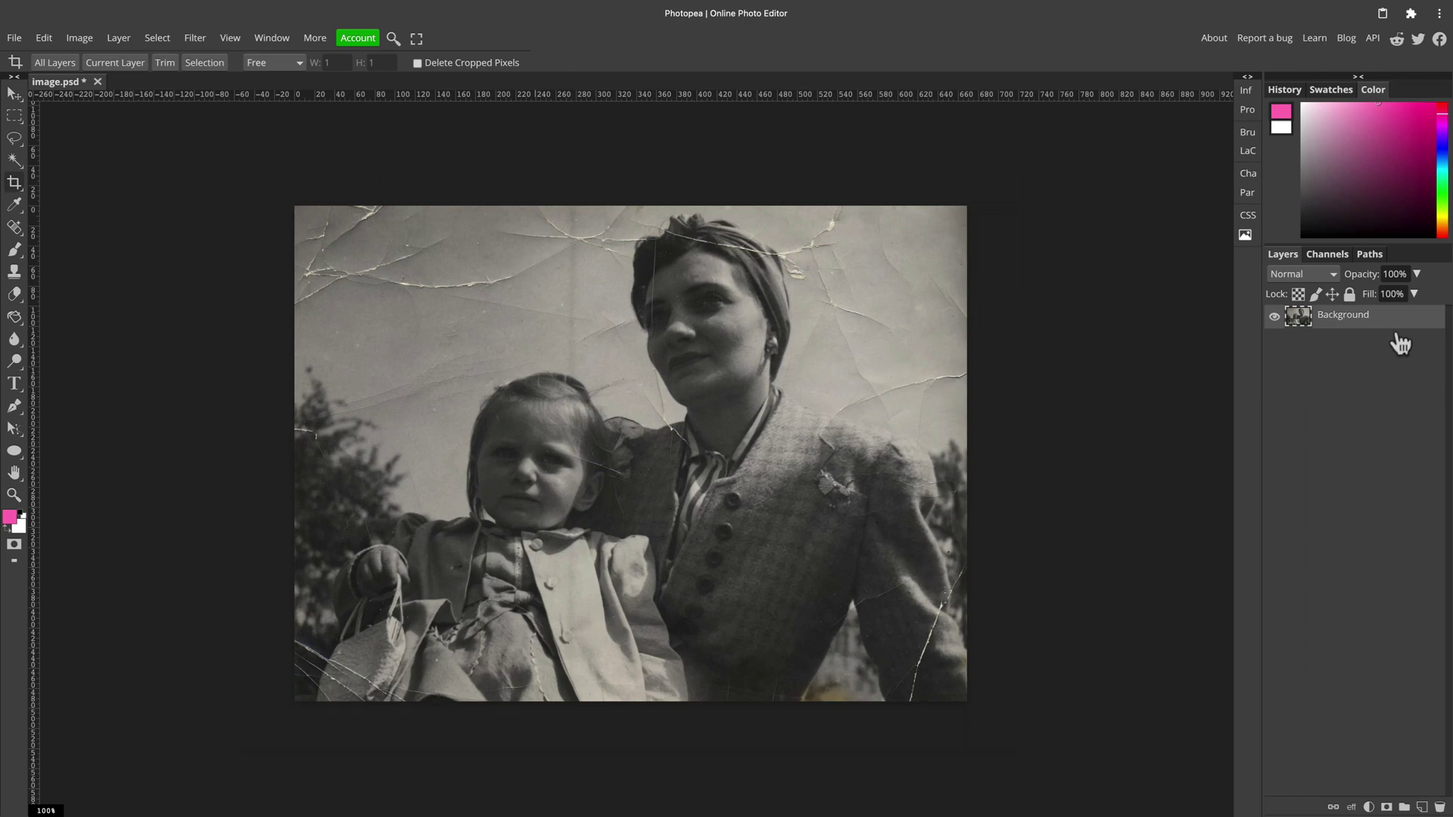
Duplicate the Background layer, and duplicate the resulting copy as well.
left_click(13, 94)
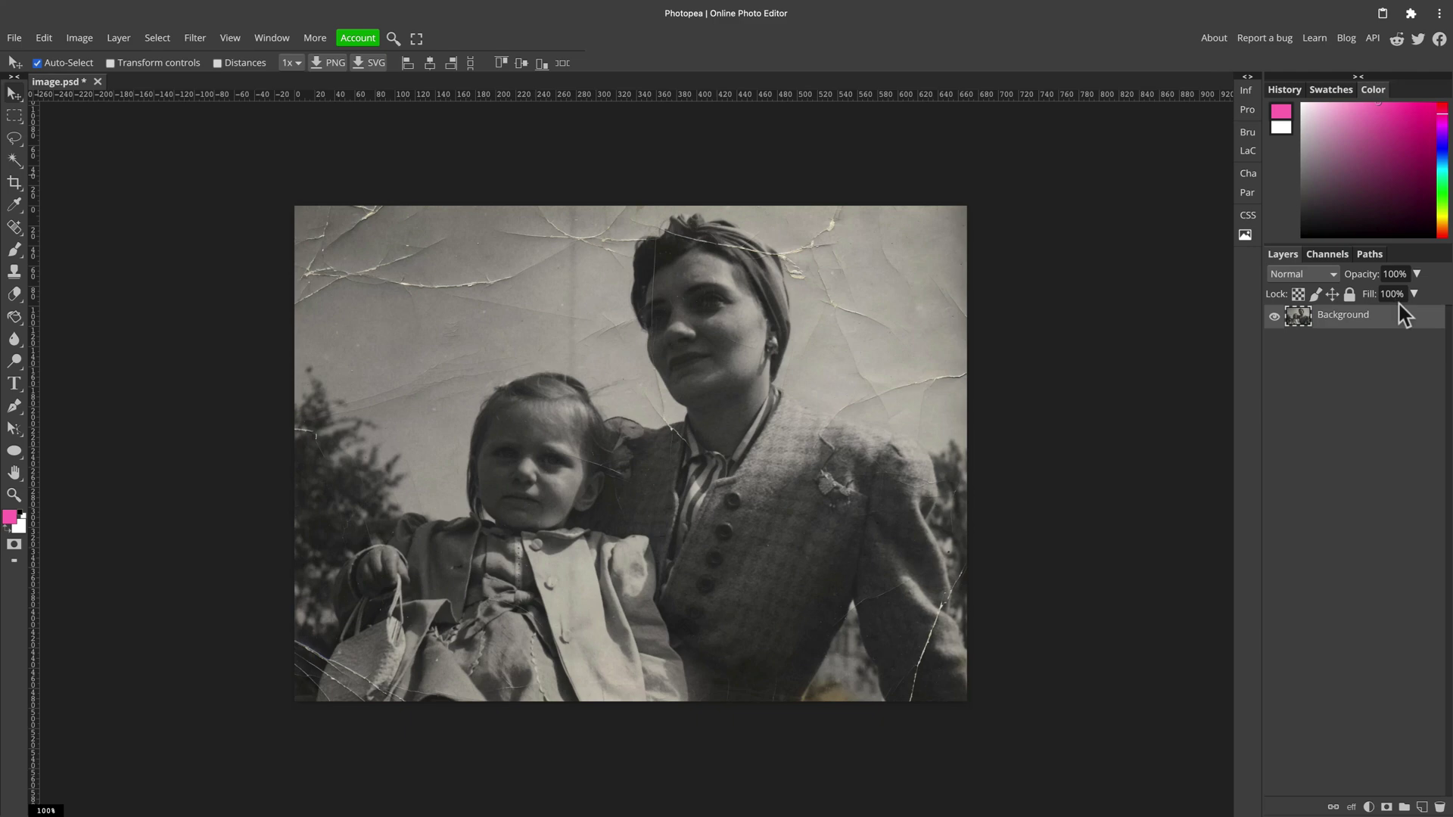
right_click(1415, 334)
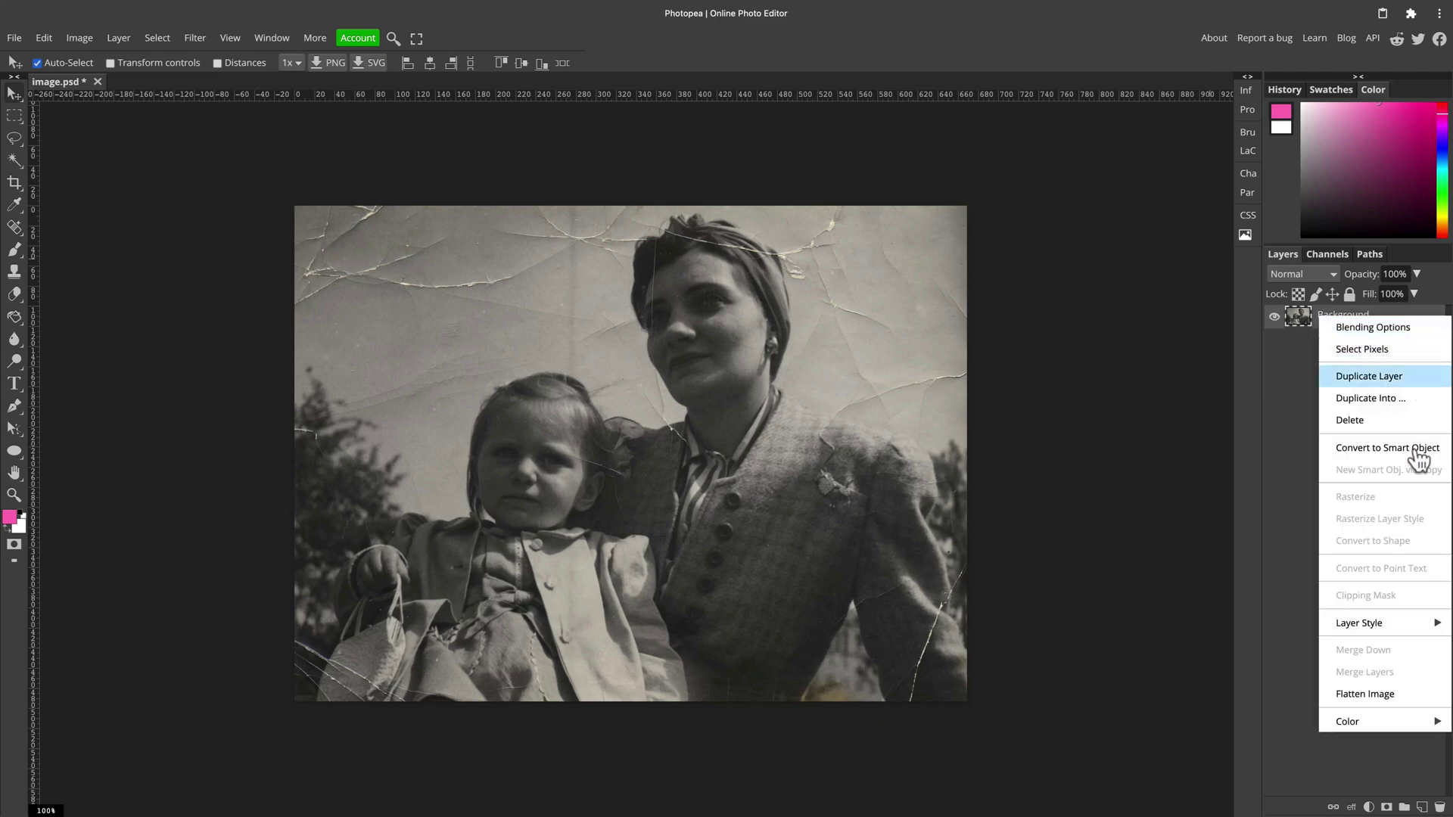
left_click(1400, 377)
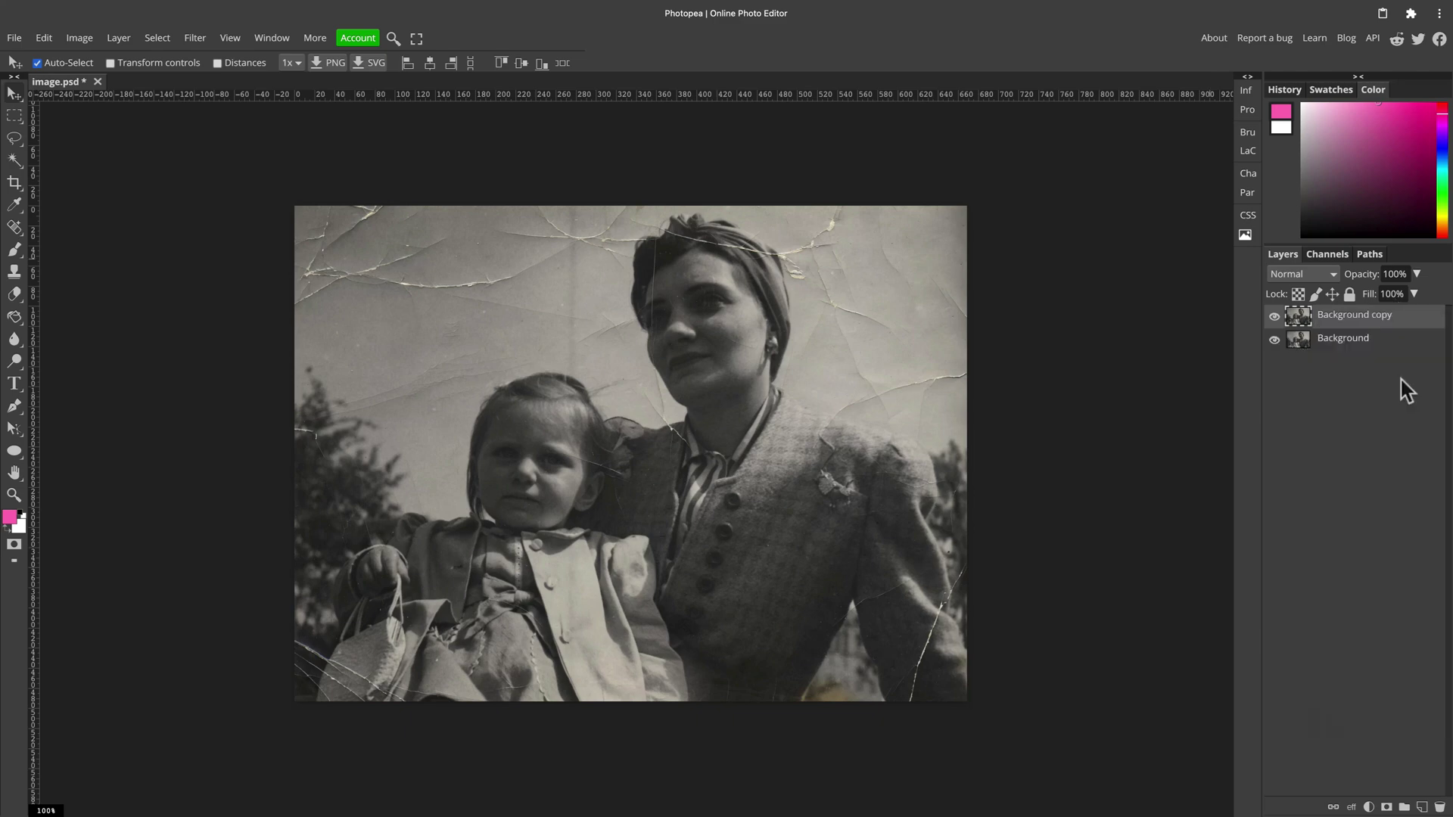
left_click(1372, 347)
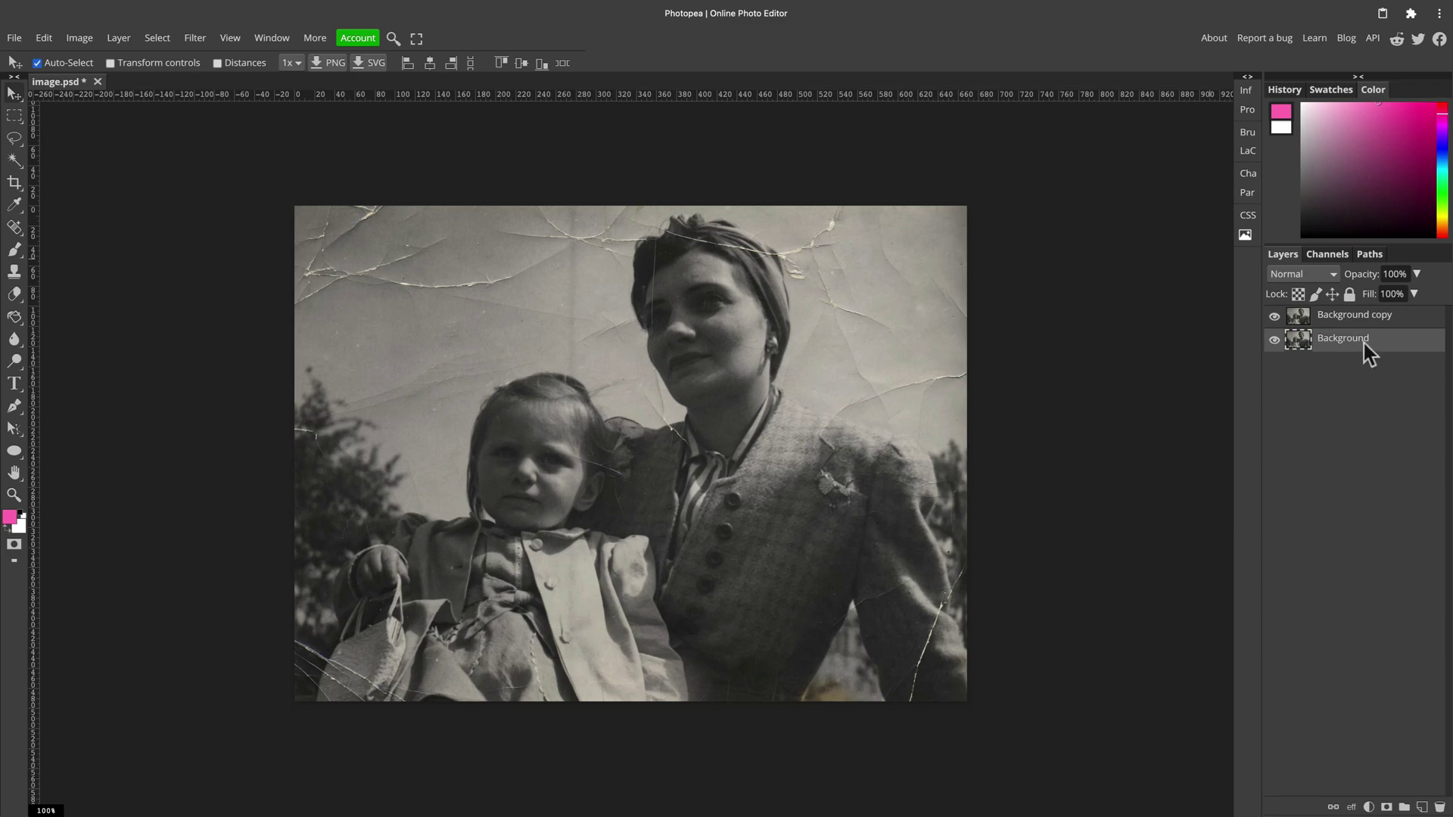
left_click(1411, 318)
right_click(1411, 319)
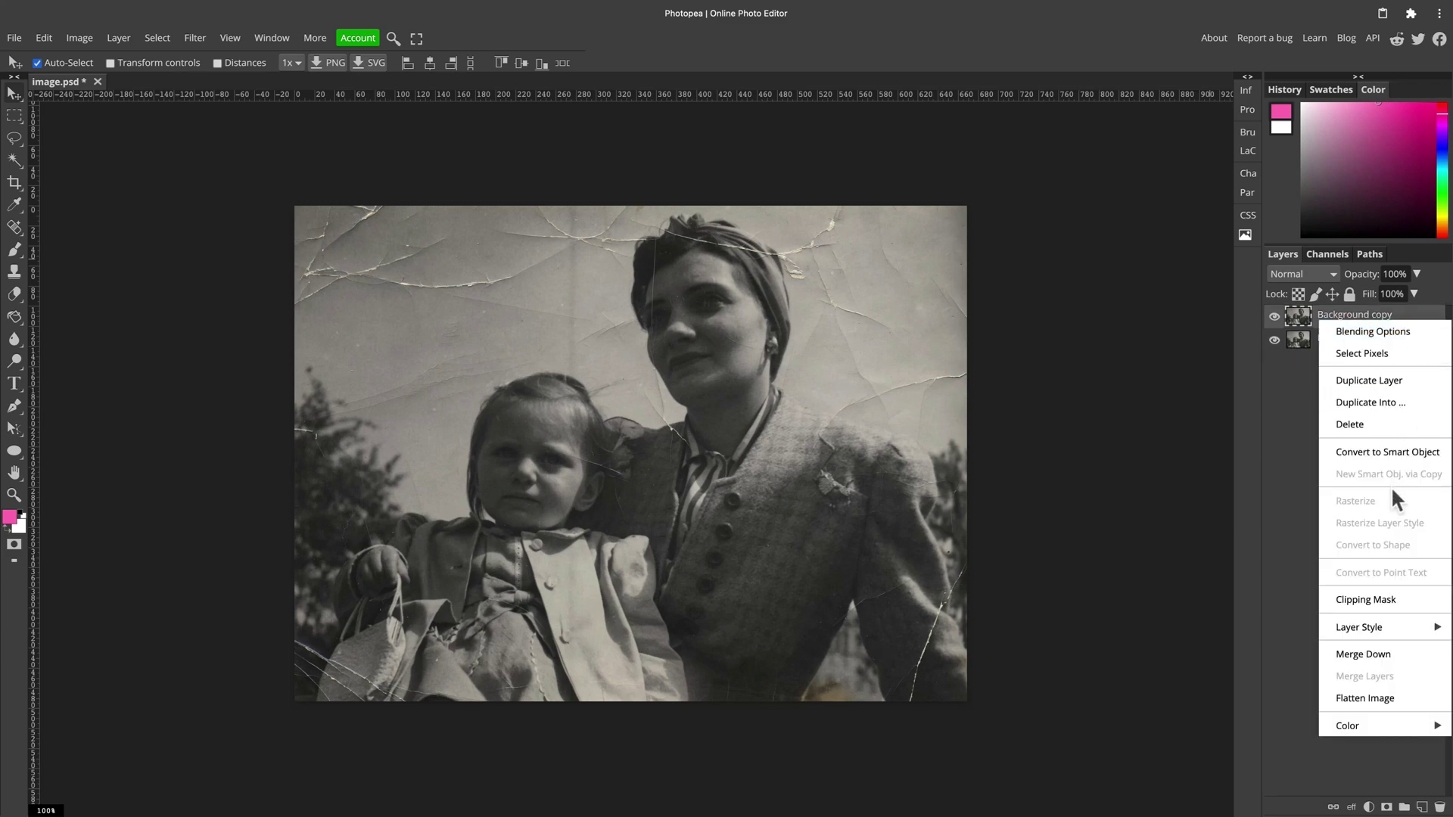
left_click(1402, 380)
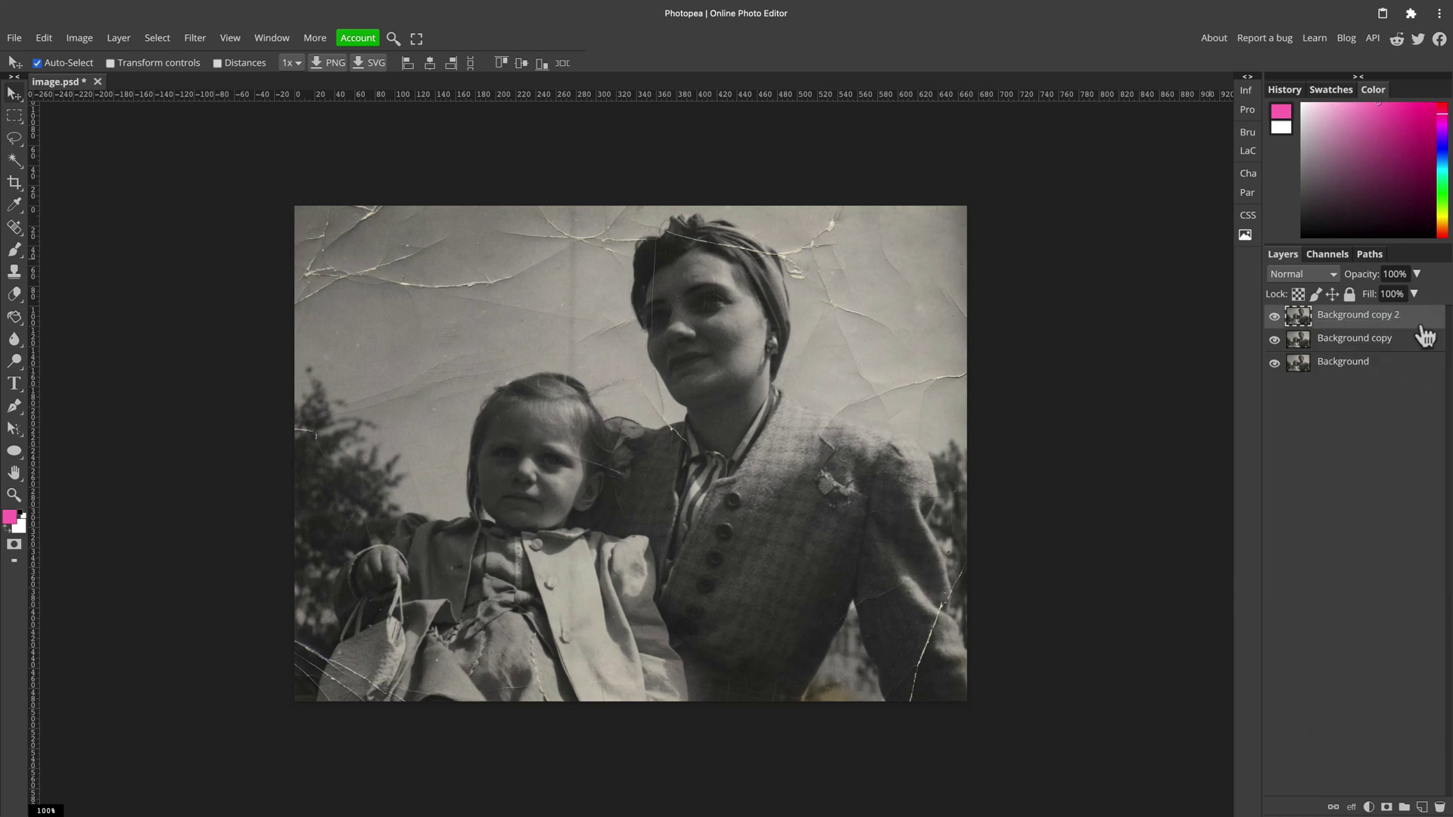
Hide the two lower layers, and toggle the top copy's visibility off and on.
left_click_drag(1279, 345, 1279, 376)
left_click(1274, 316)
left_click(1275, 316)
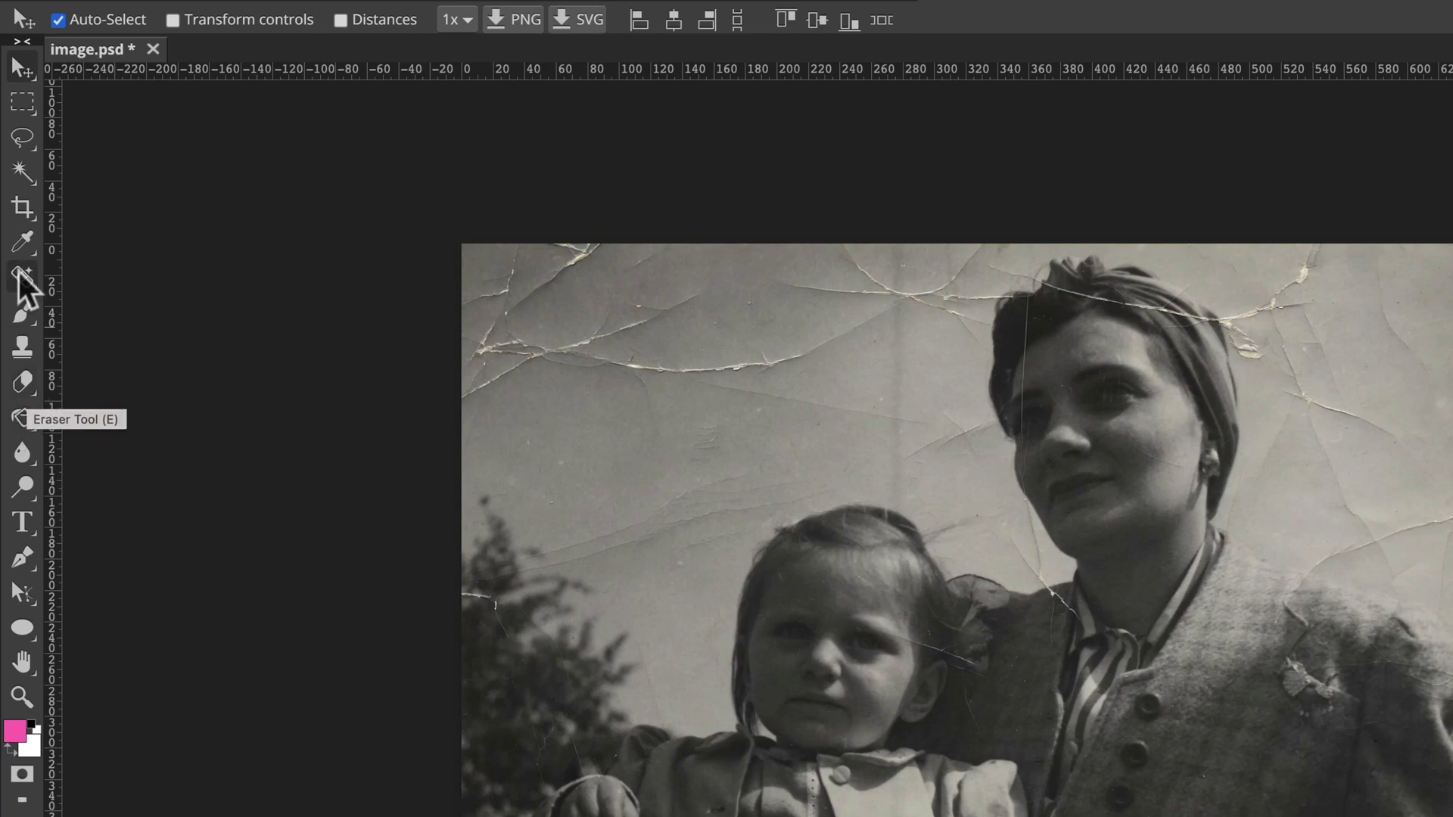
With the Patch tool, replace the cluster of small scratches in the sky above the child with clean sky beside it, and deselect.
right_click(28, 291)
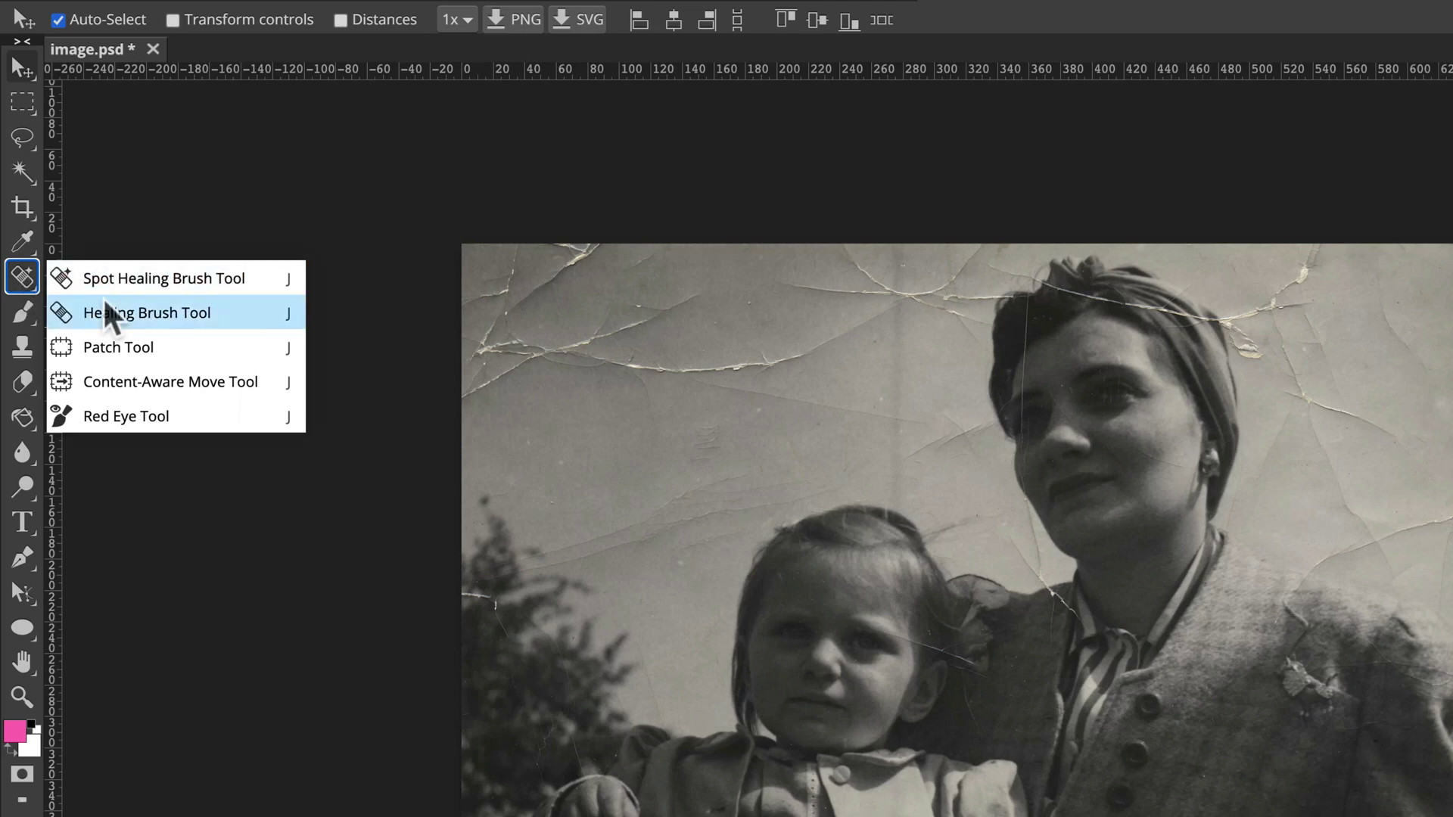
left_click(133, 348)
scroll(744, 478, "left", 1)
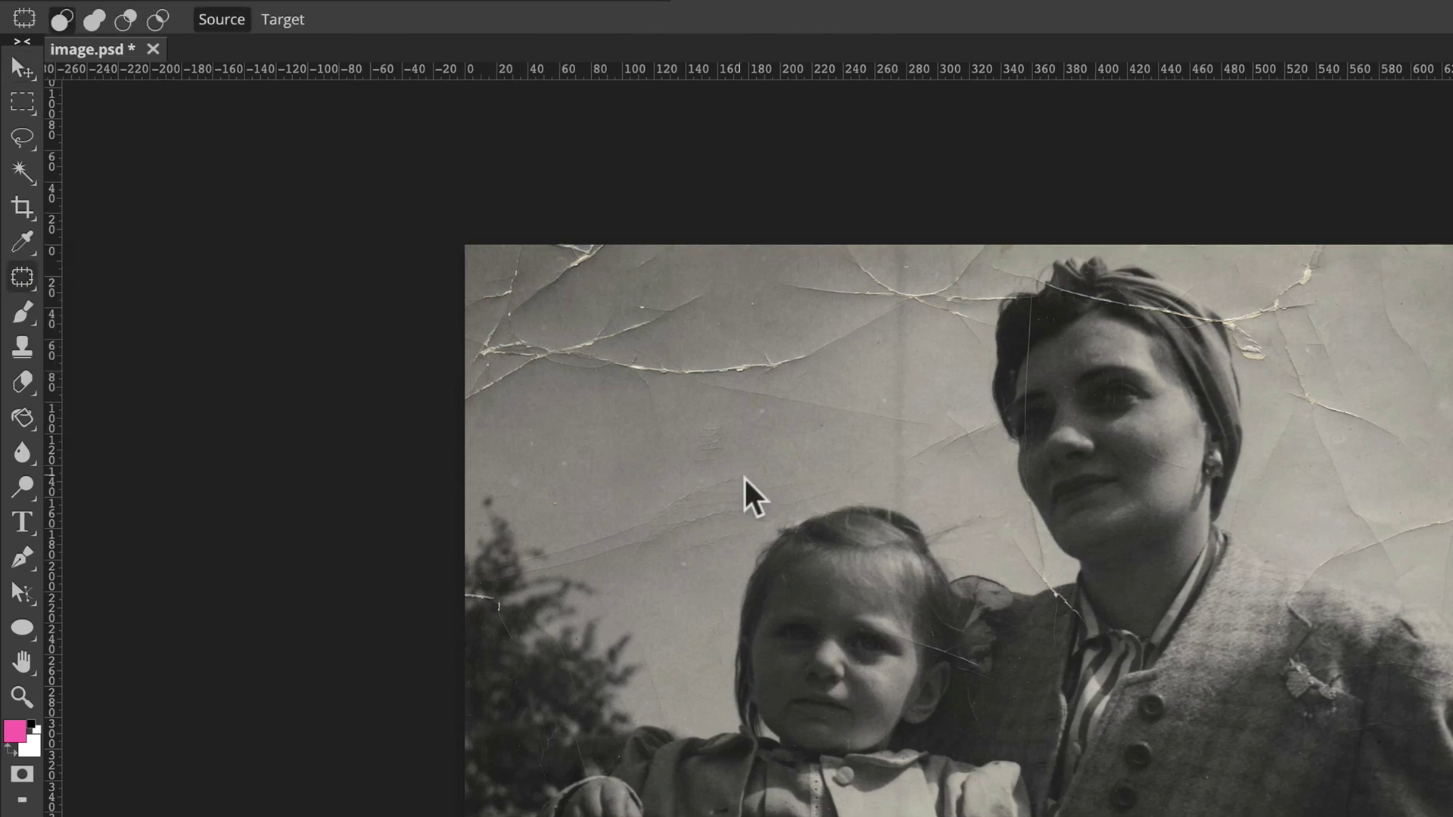
scroll(745, 496, "up", 8)
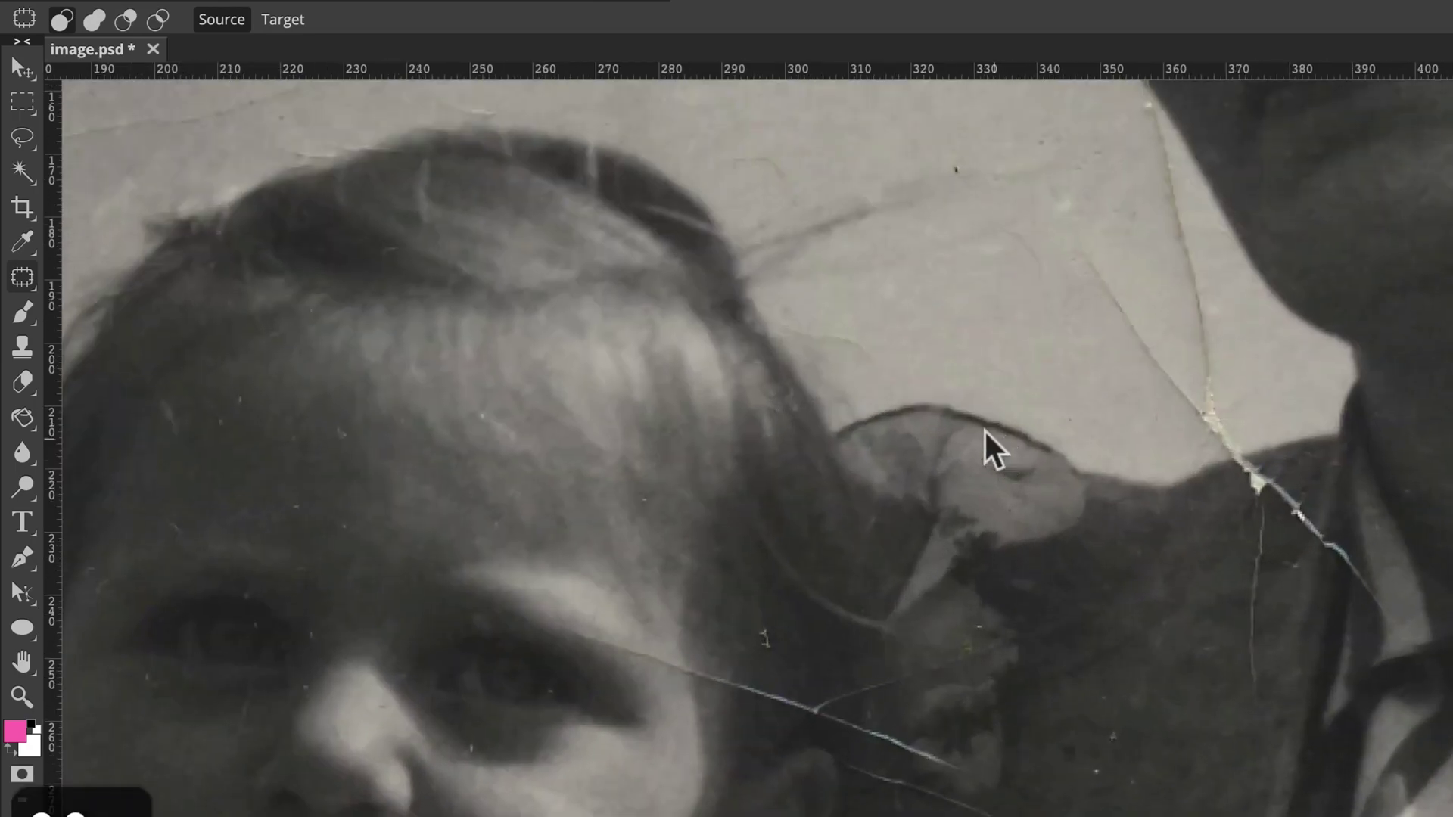
key("space")
left_click_drag(1070, 334, 849, 810)
left_click_drag(645, 373, 1094, 627)
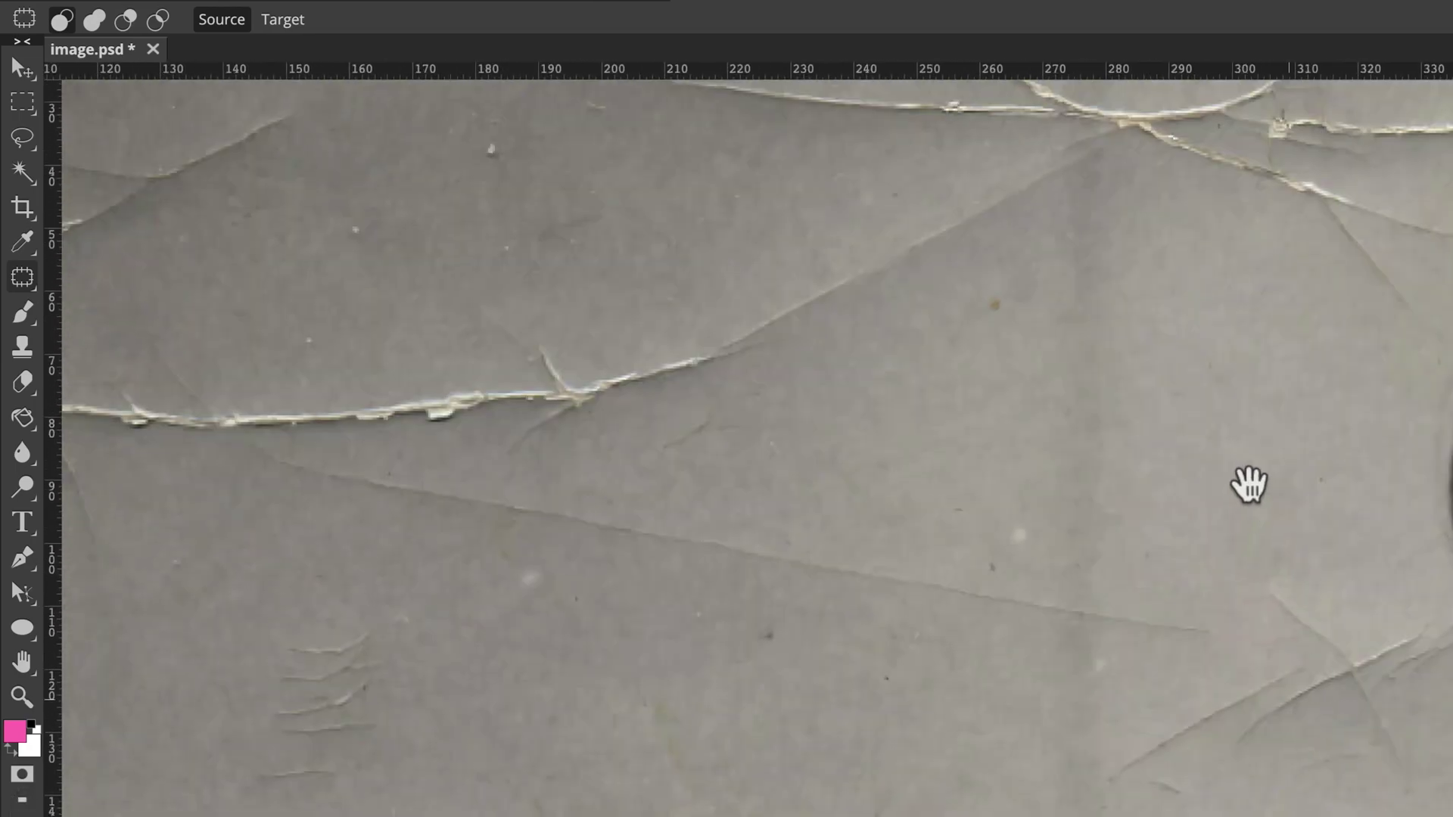
left_click_drag(610, 726, 1268, 688)
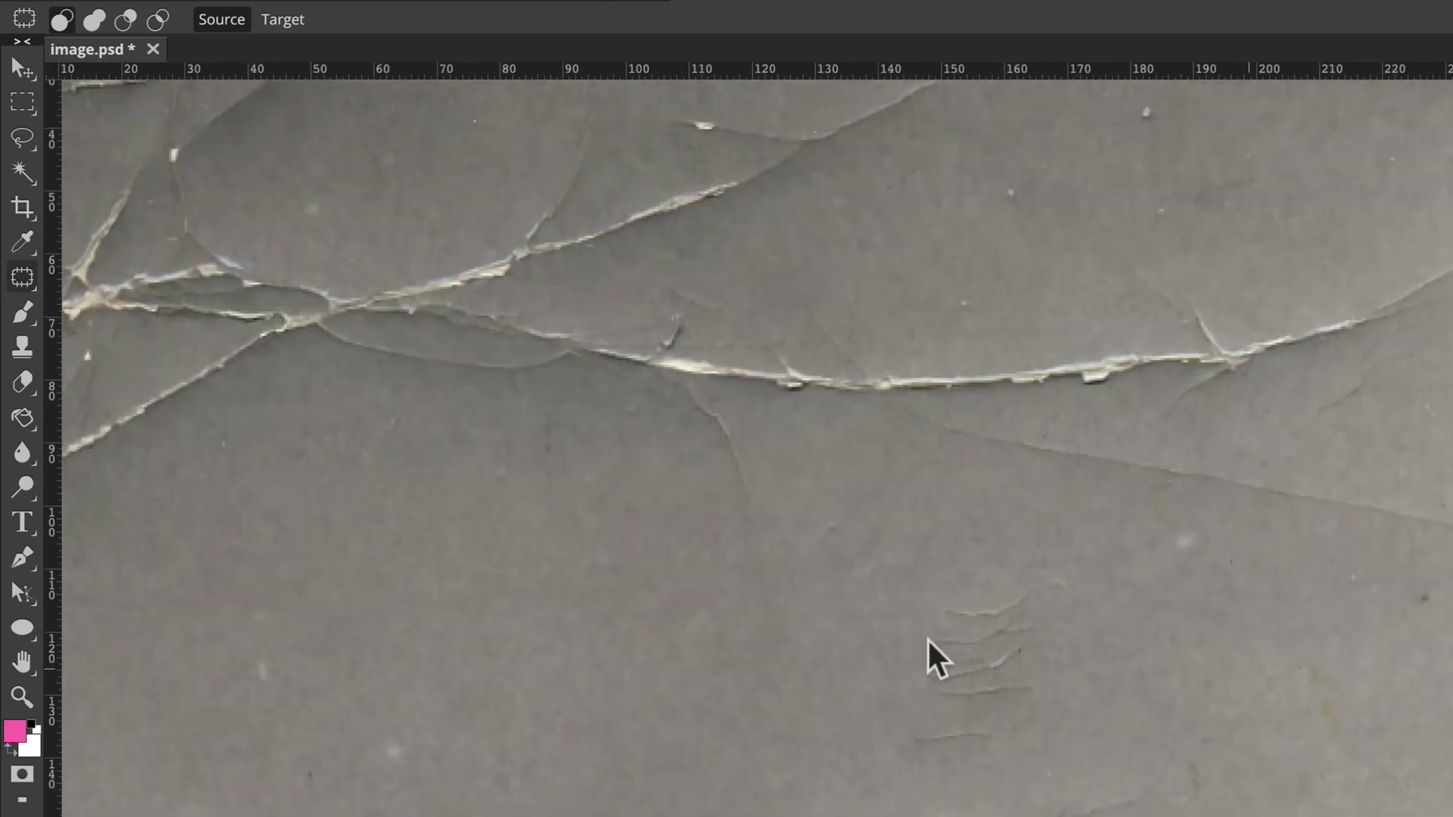
mouse_move(925, 642)
left_mouse_down()
mouse_move(972, 572)
mouse_move(1044, 603)
mouse_move(1039, 684)
mouse_move(1016, 732)
mouse_move(979, 756)
mouse_move(914, 735)
mouse_move(931, 632)
mouse_move(975, 661)
mouse_move(1121, 629)
left_mouse_up()
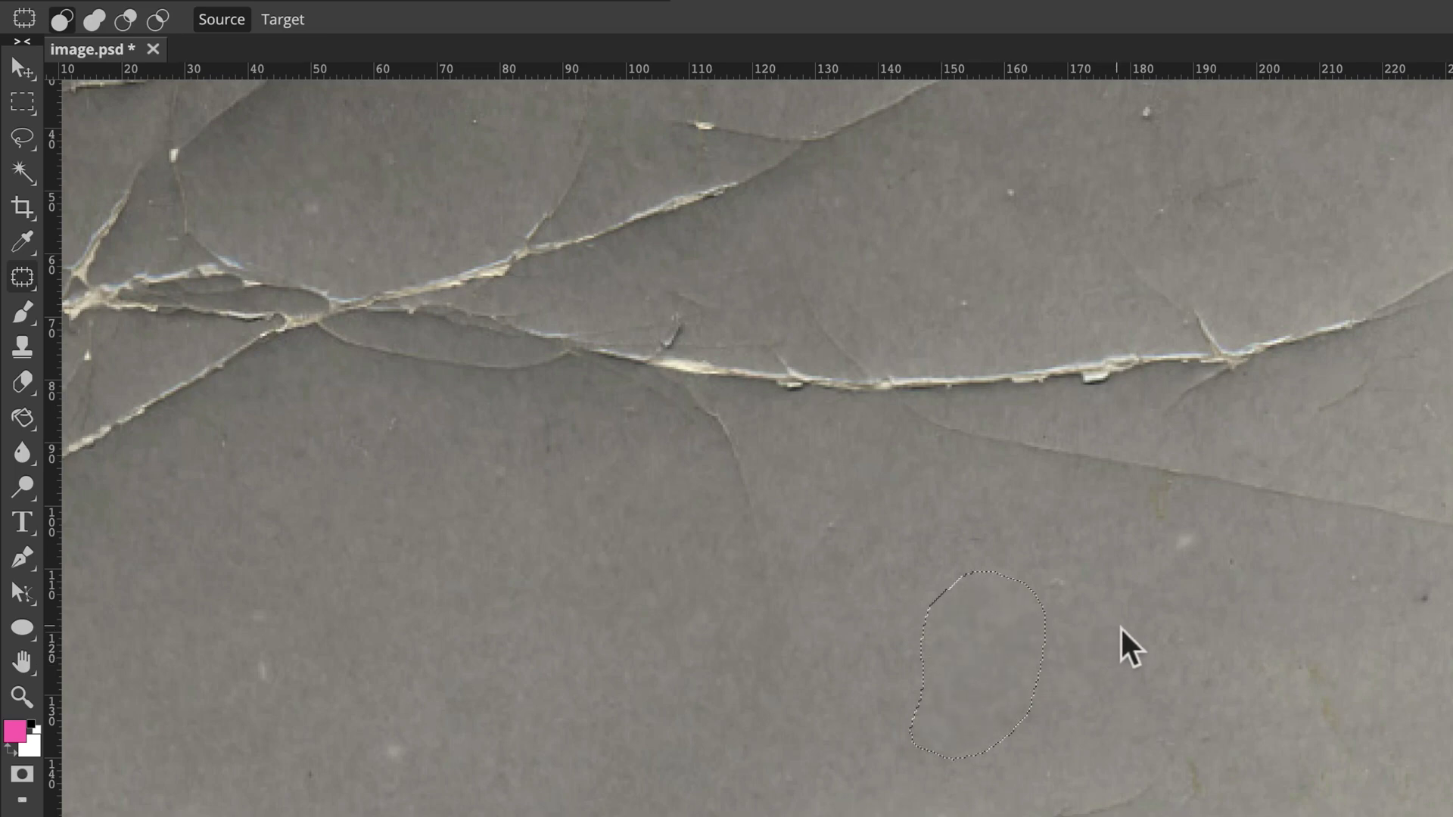
key("ctrl+d")
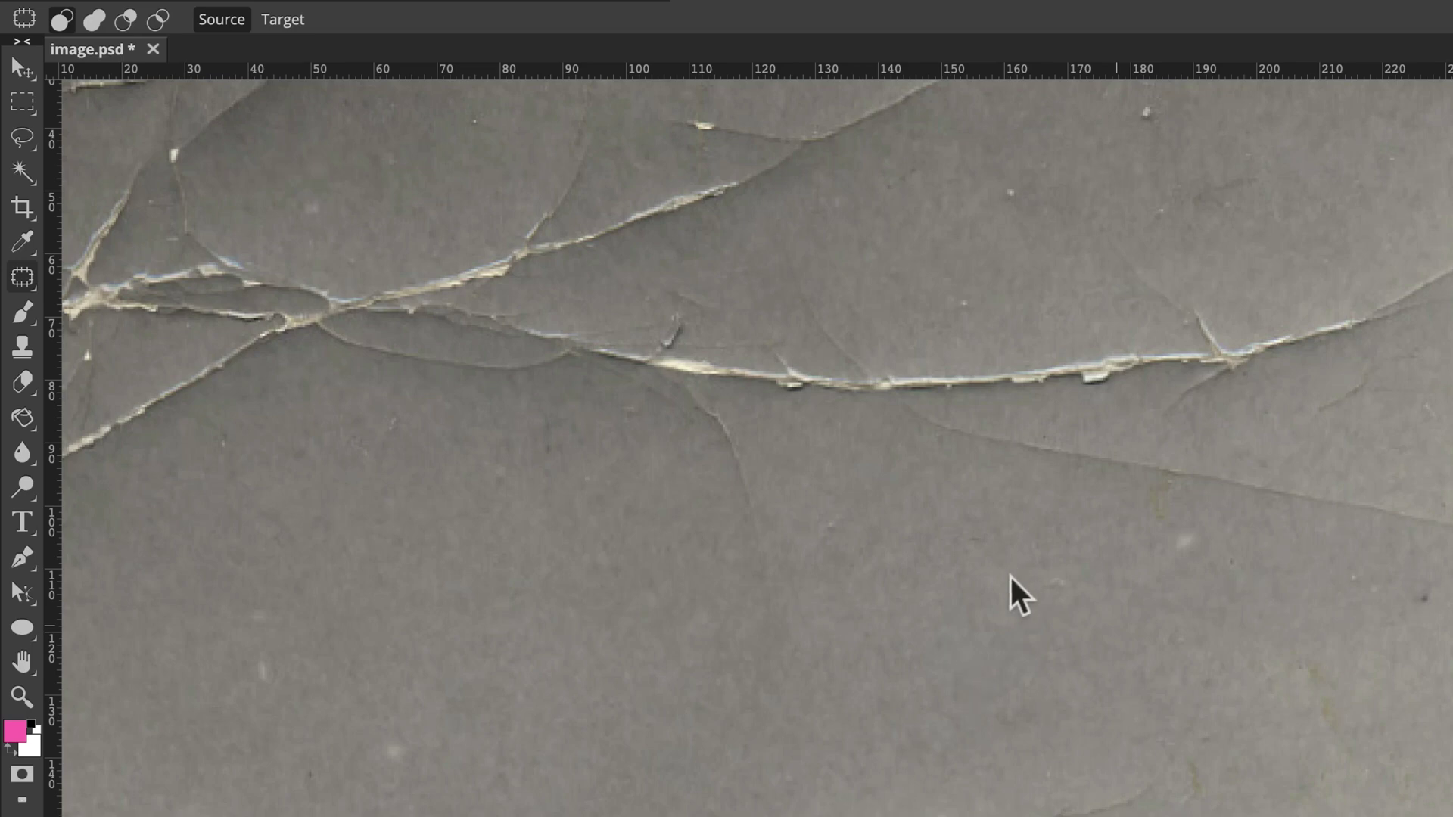
Patch the lower-right end of the long crease in the sky to the right of the woman's head with nearby clean sky.
scroll(863, 364, "up", 10)
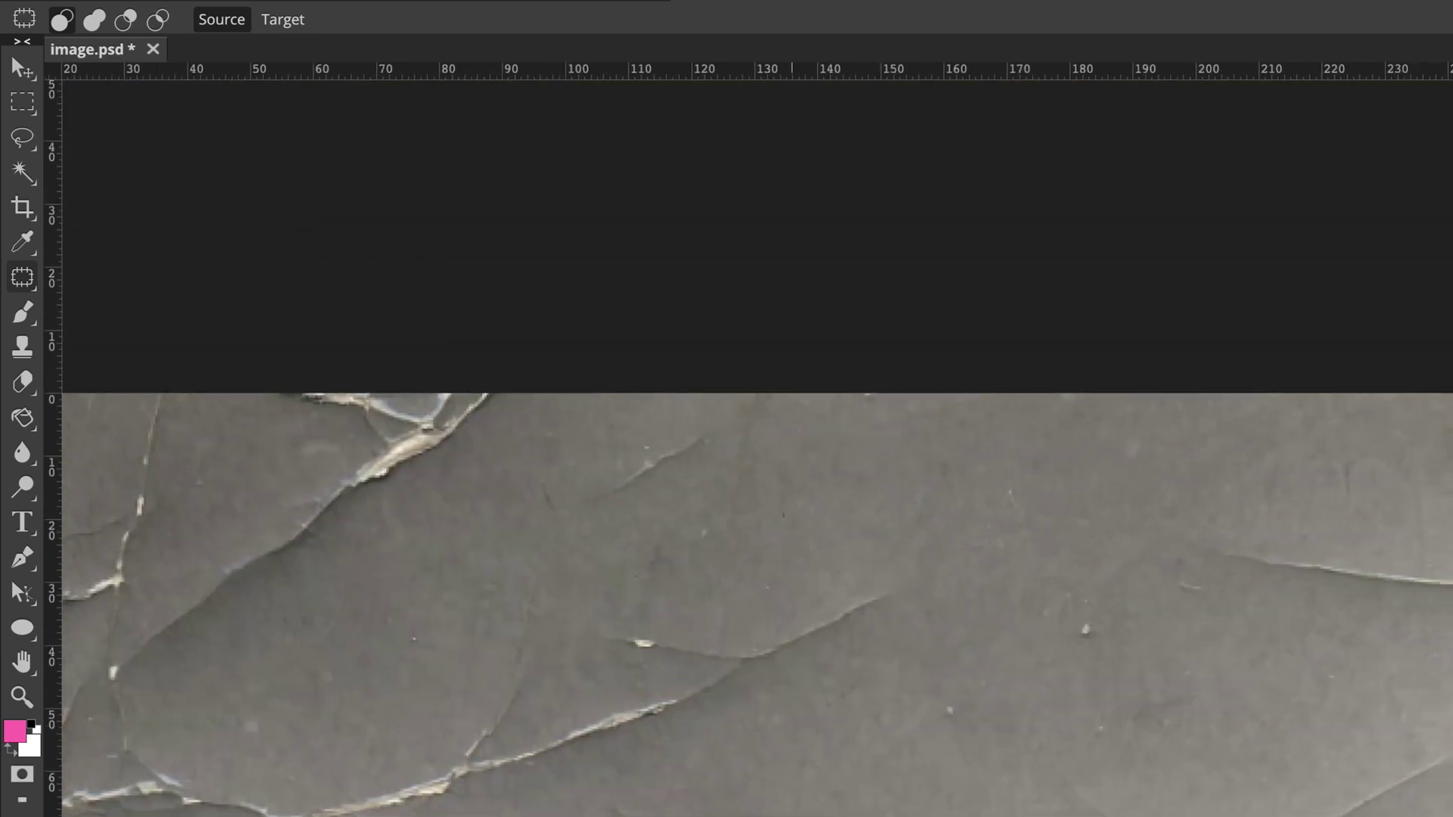
scroll(1347, 623, "down", 3)
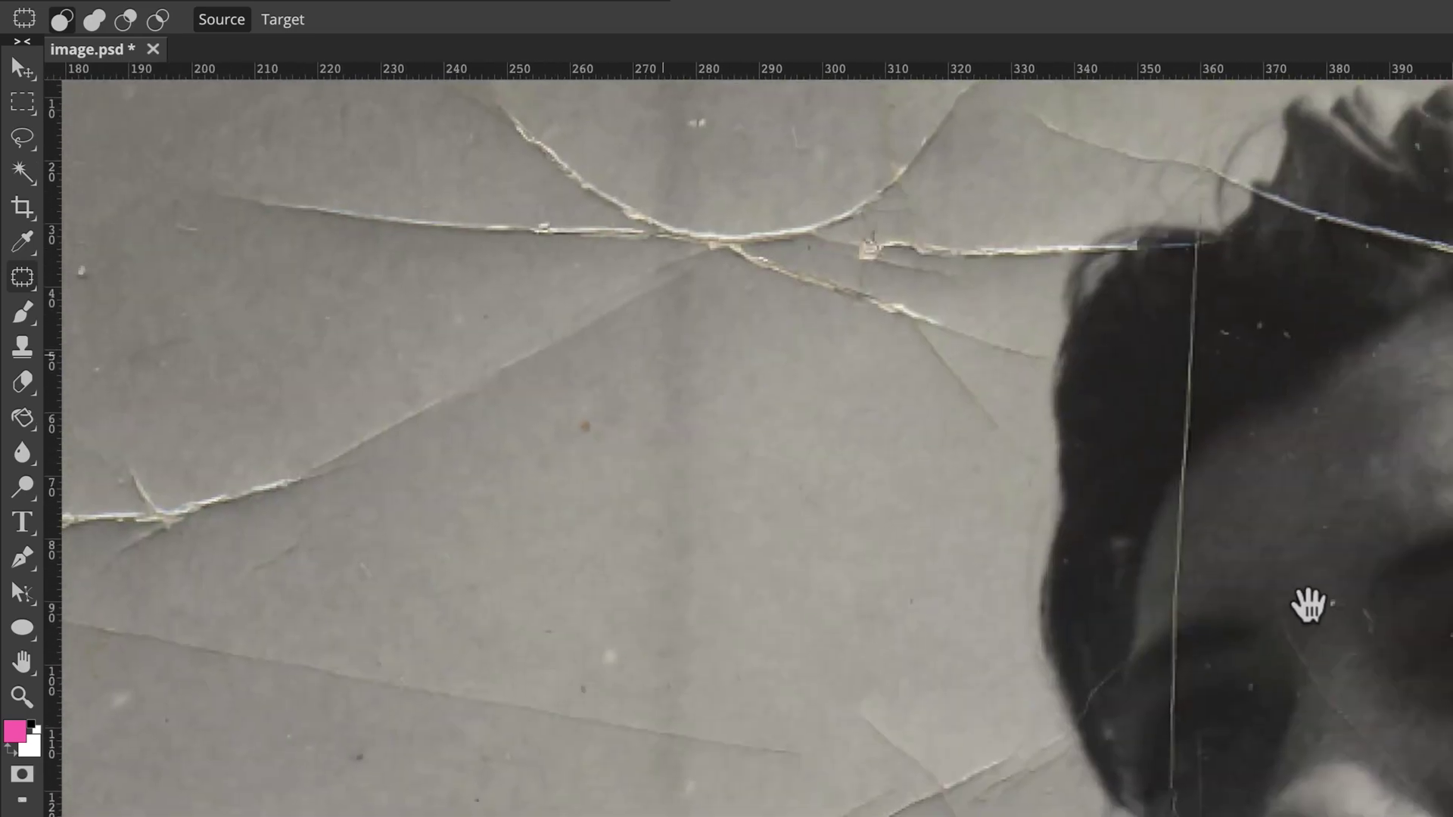
left_click_drag(1308, 604, 742, 356)
left_click_drag(1398, 681, 836, 729)
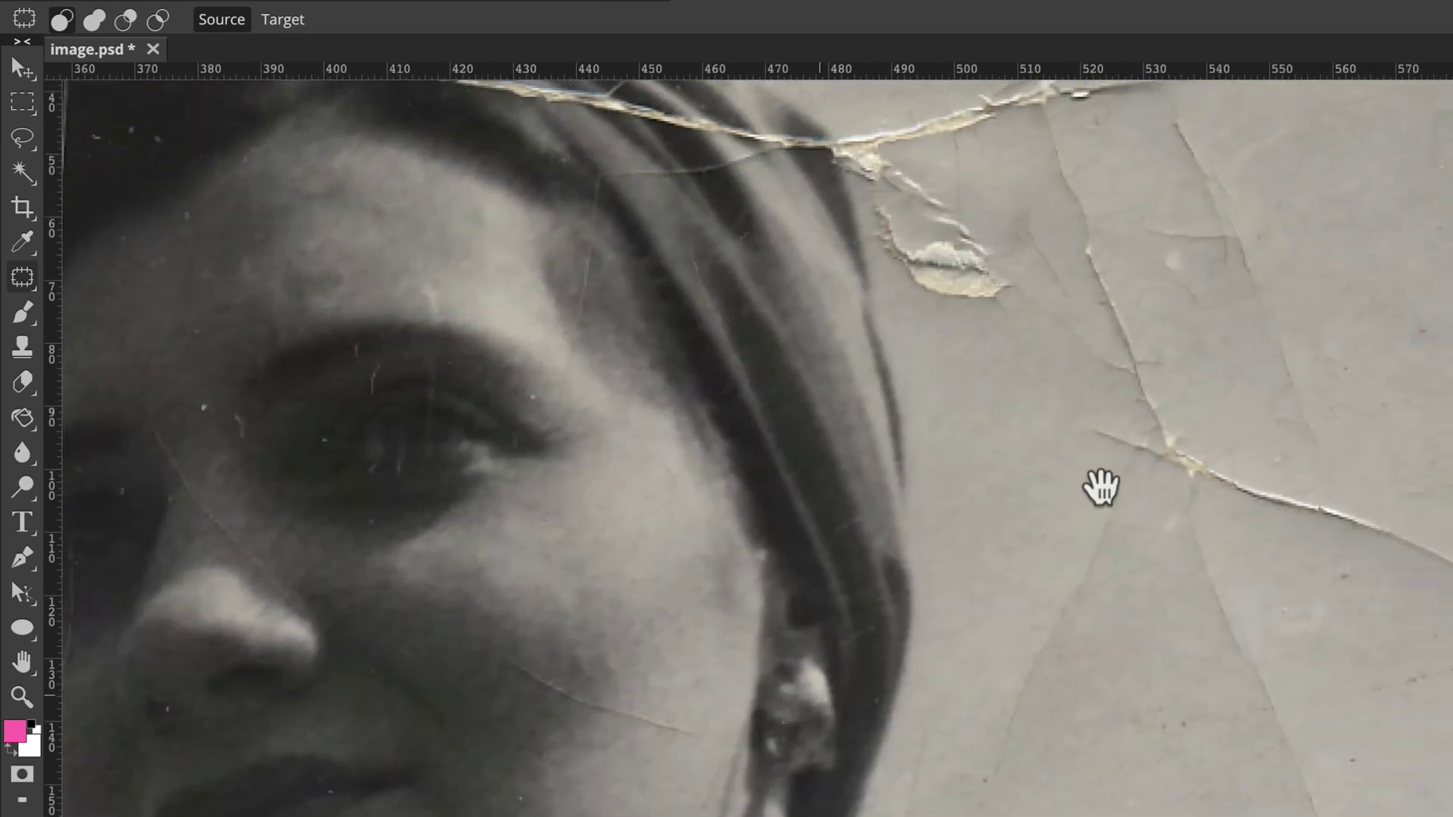
left_click_drag(1350, 368, 862, 563)
left_click_drag(1078, 385, 1162, 393)
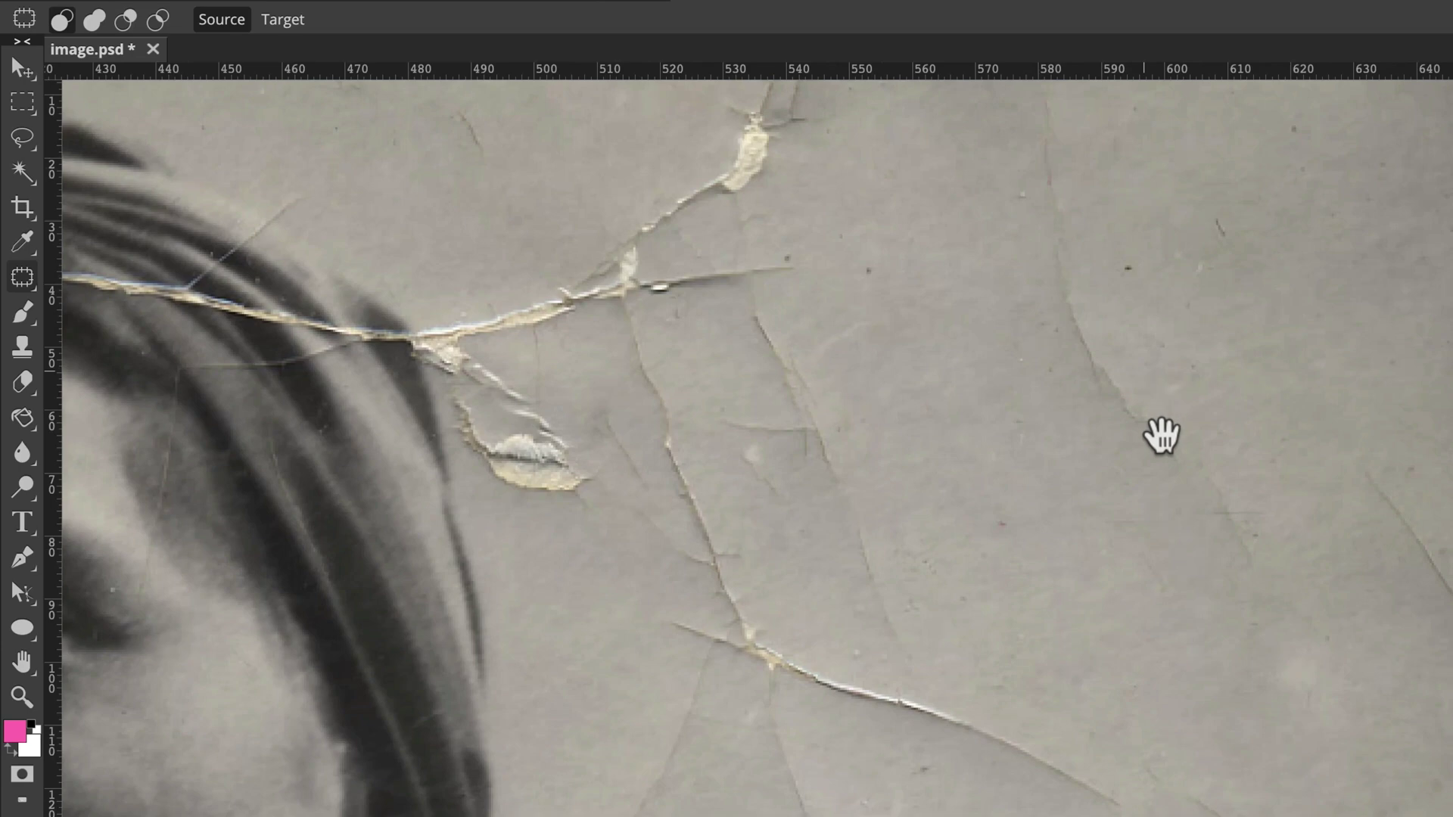
mouse_move(972, 698)
left_mouse_down()
mouse_move(1090, 708)
mouse_move(1245, 789)
mouse_move(1260, 816)
left_mouse_up()
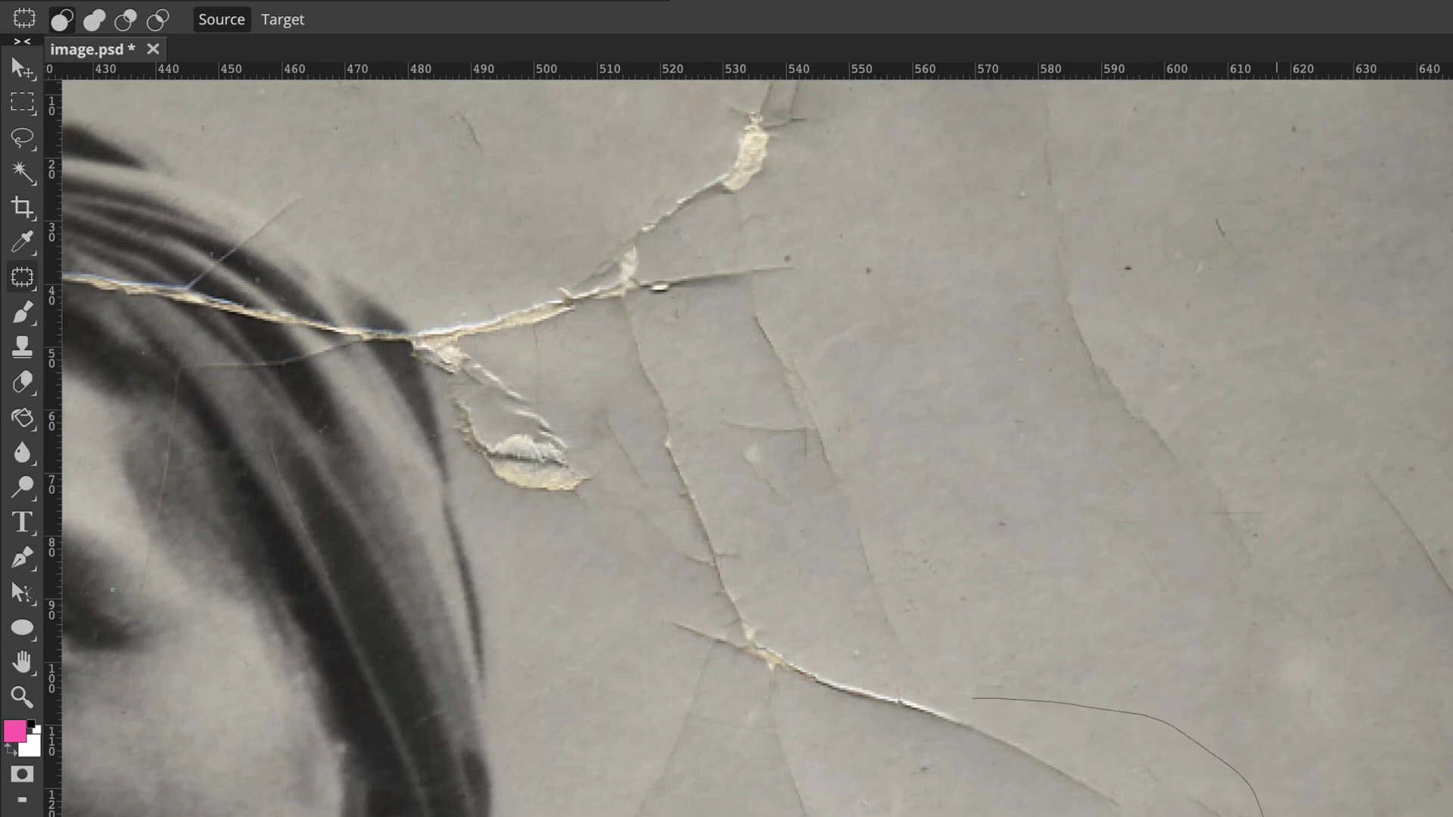
left_click_drag(946, 806, 974, 700)
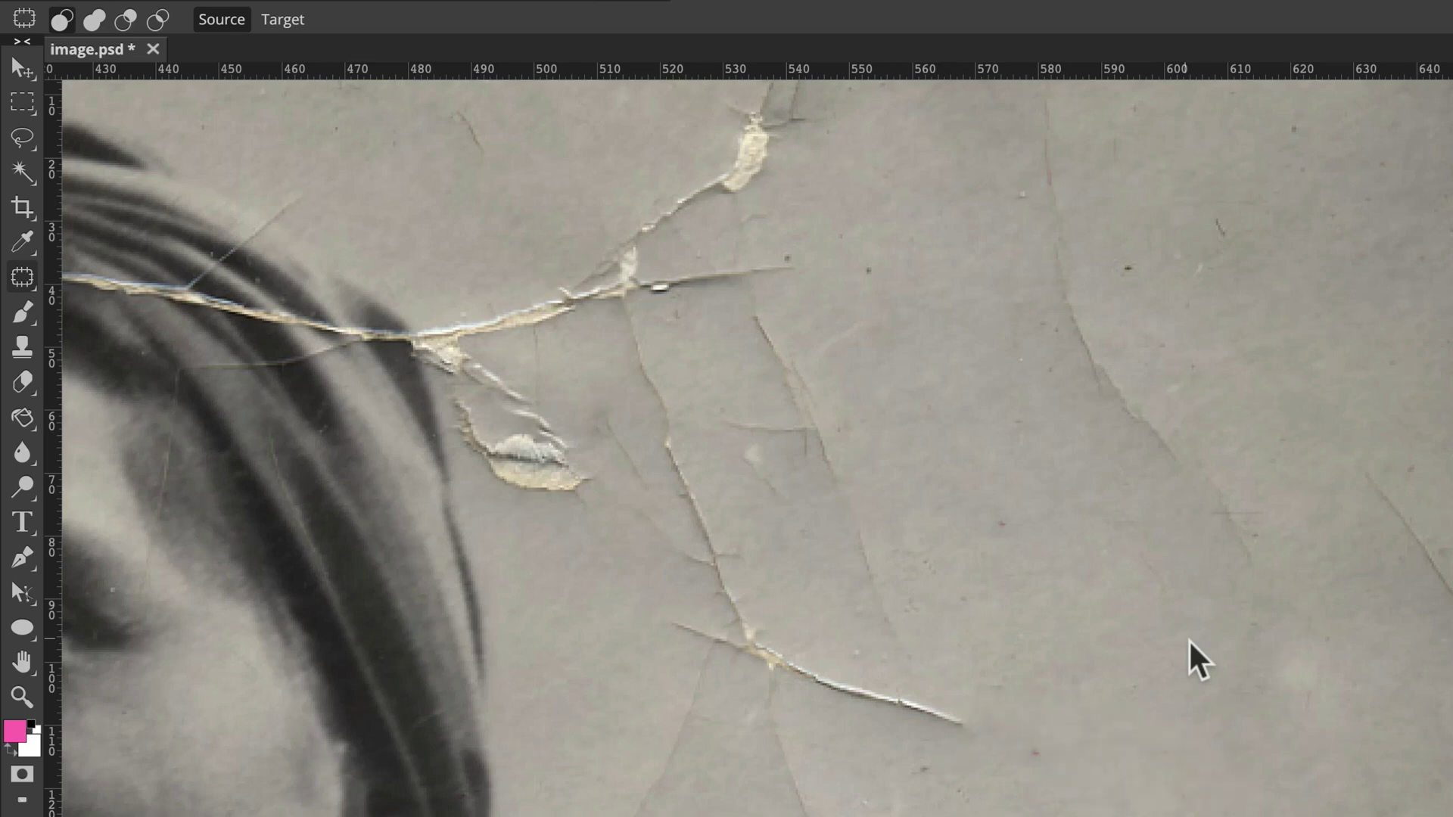
Lasso the torn white spot at the upper end of the crease right of the woman's head and fill it with Content Aware.
left_click_drag(668, 691, 1170, 816)
left_click_drag(1203, 475, 924, 622)
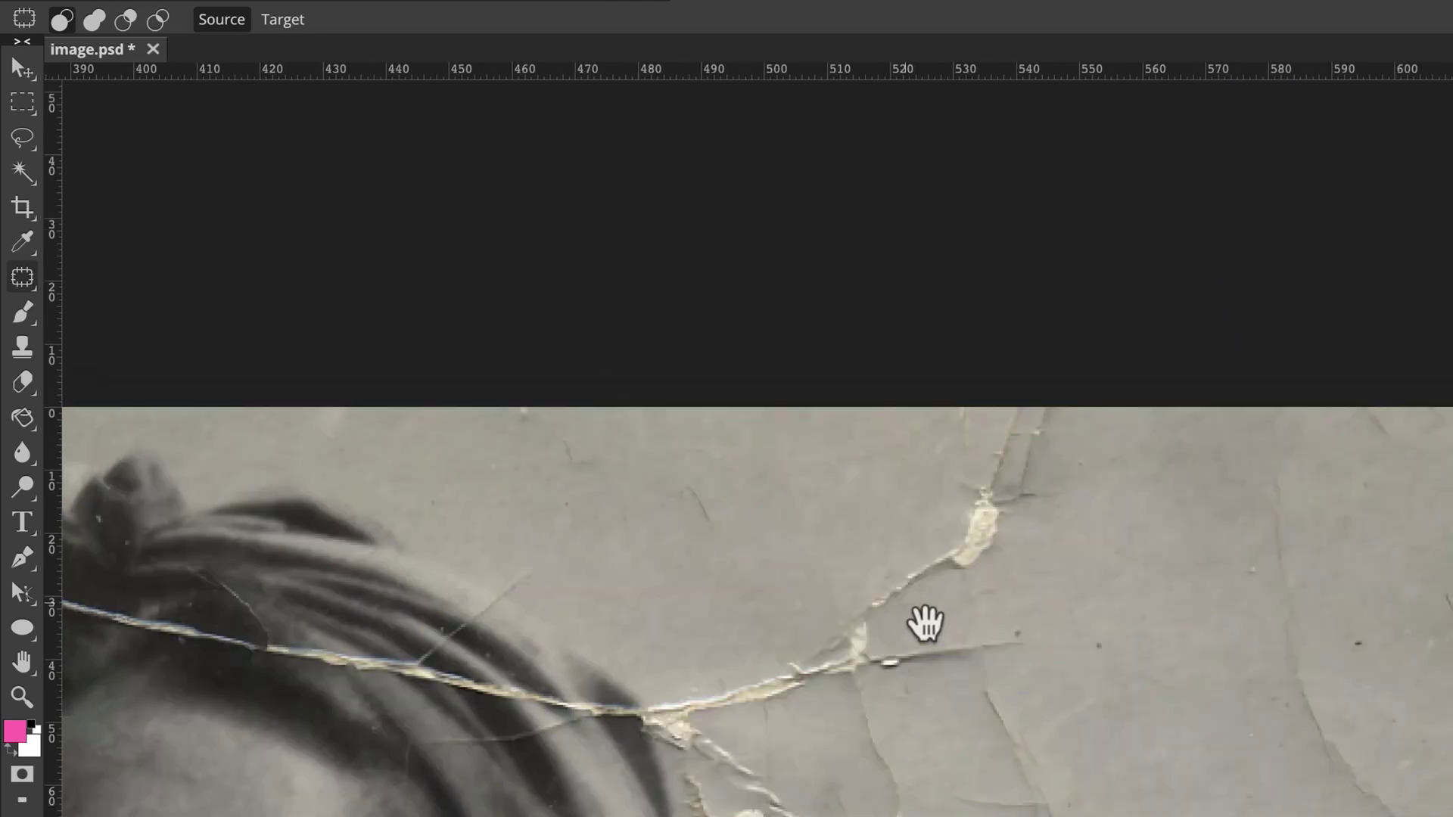
left_click(23, 137)
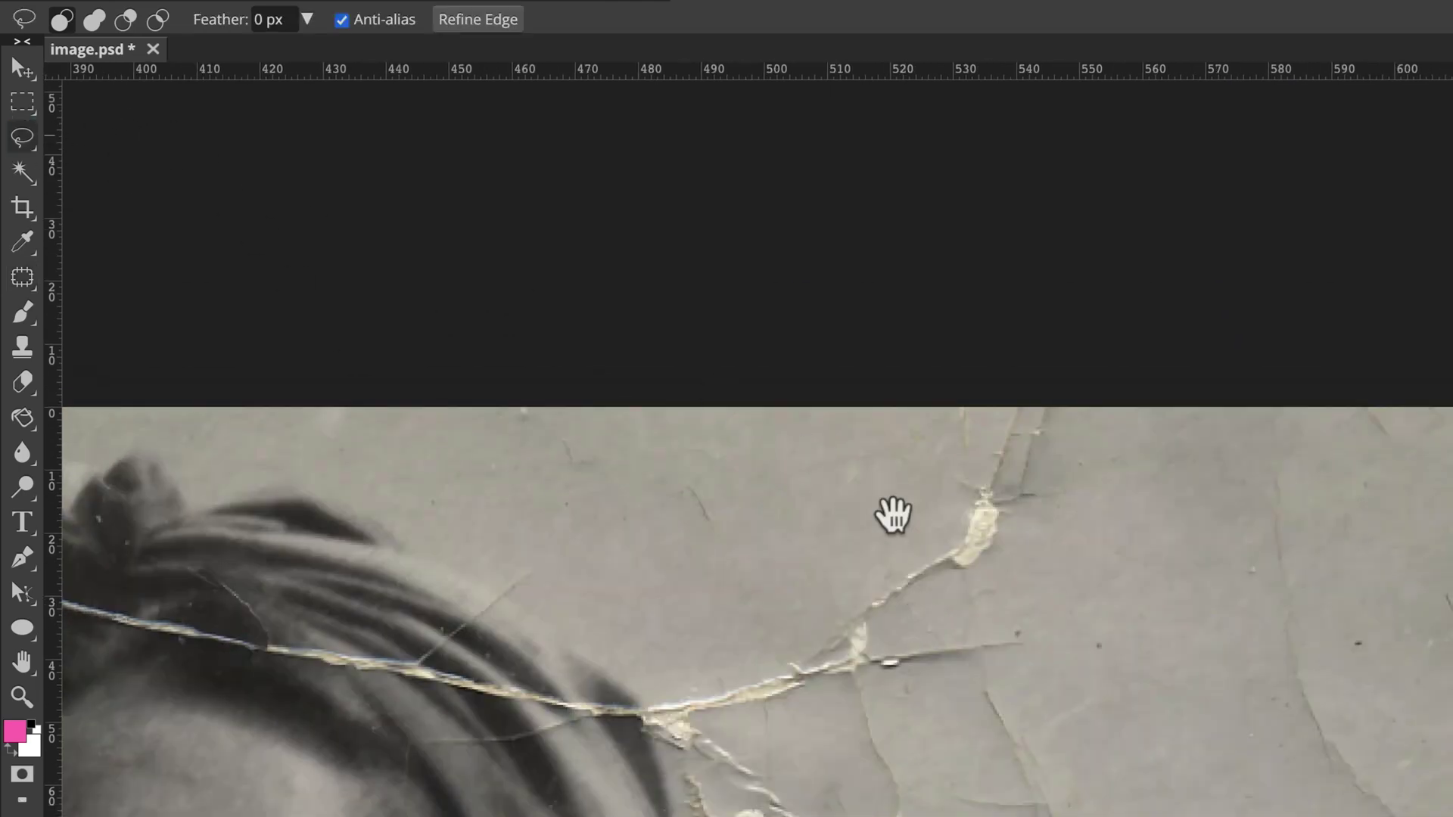
mouse_move(974, 576)
left_mouse_down()
mouse_move(953, 526)
mouse_move(999, 496)
mouse_move(1015, 526)
mouse_move(1002, 577)
mouse_move(976, 589)
left_mouse_up()
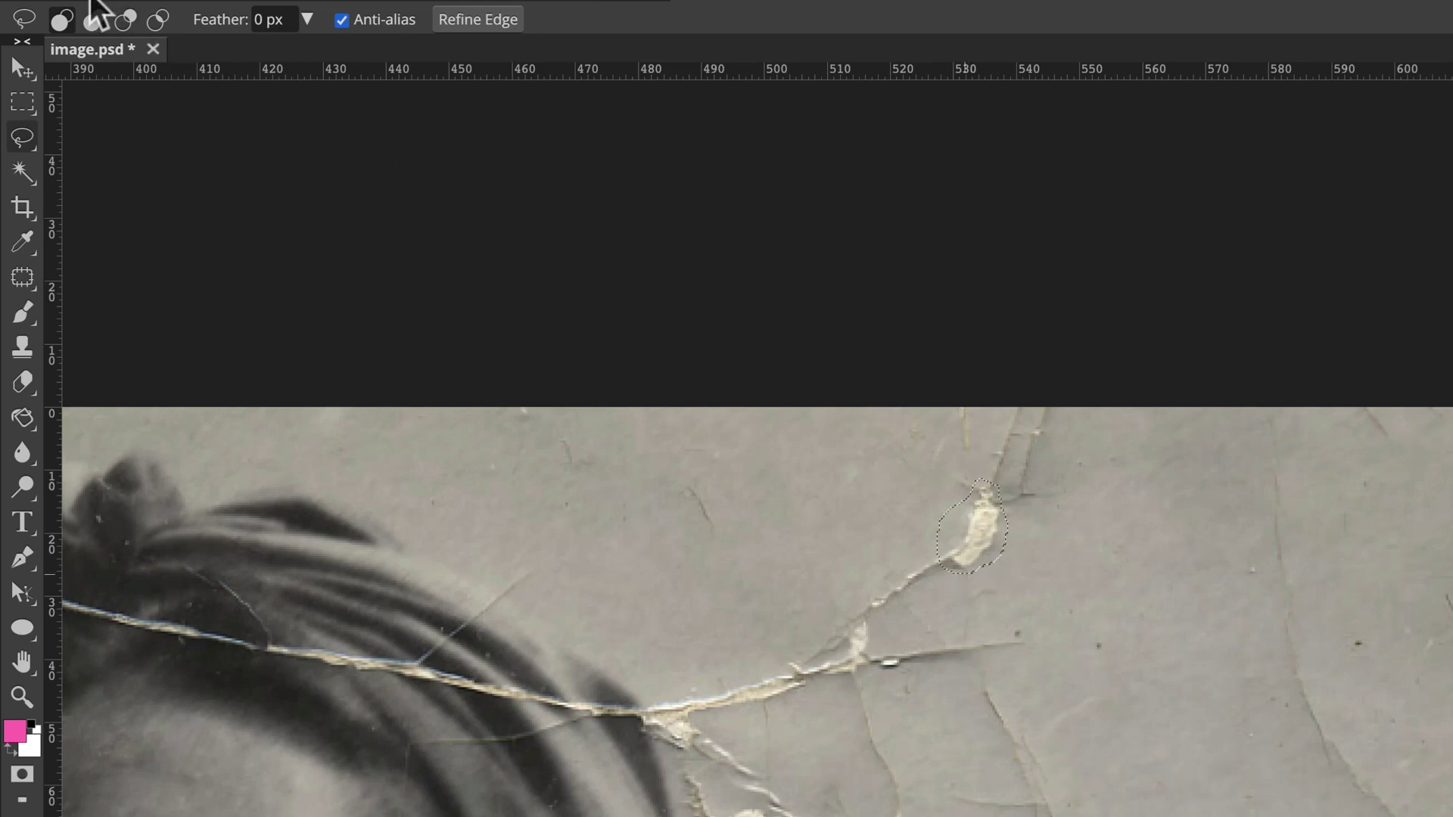
left_click(90, 1)
left_click(168, 349)
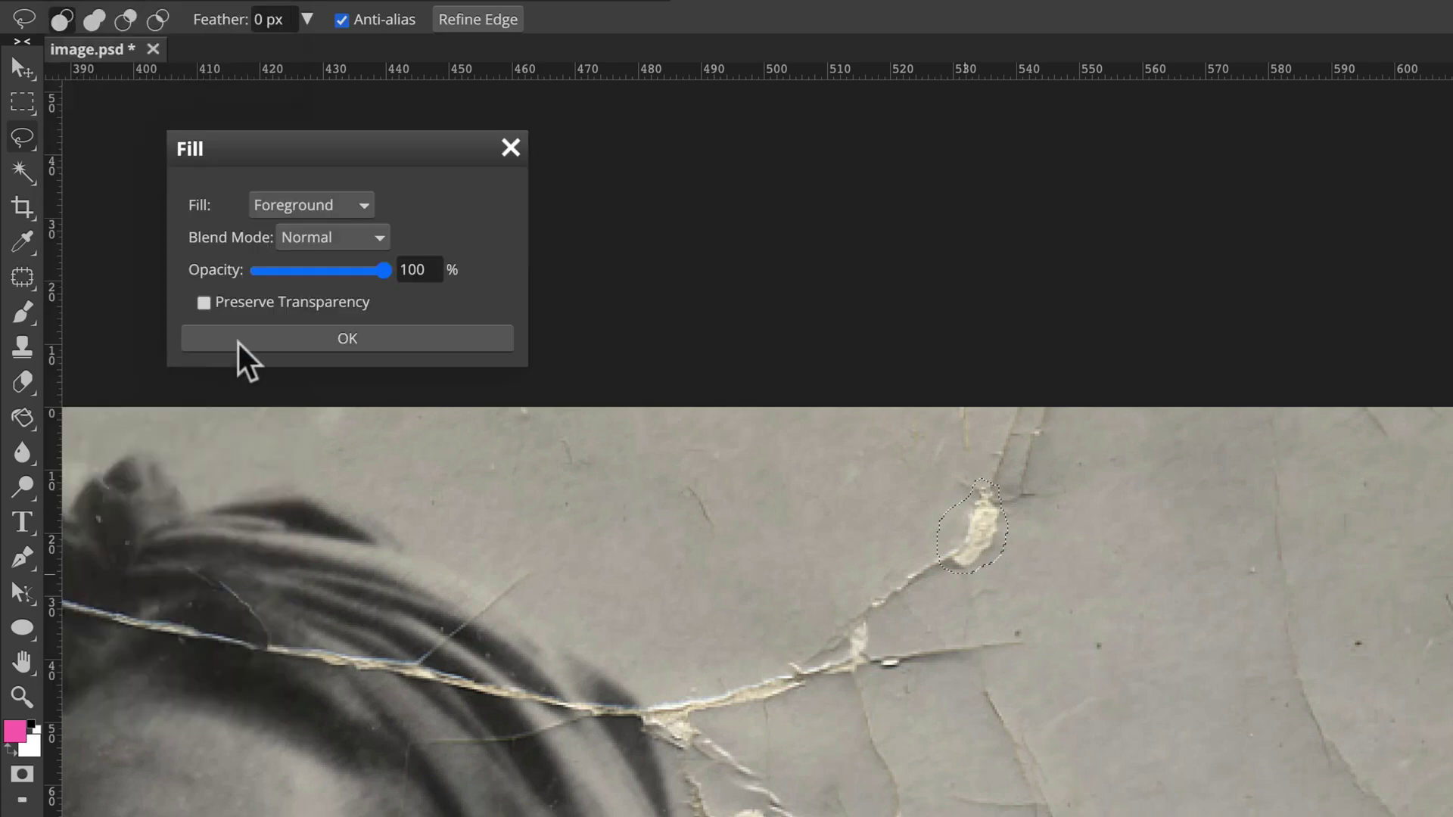
left_click(364, 205)
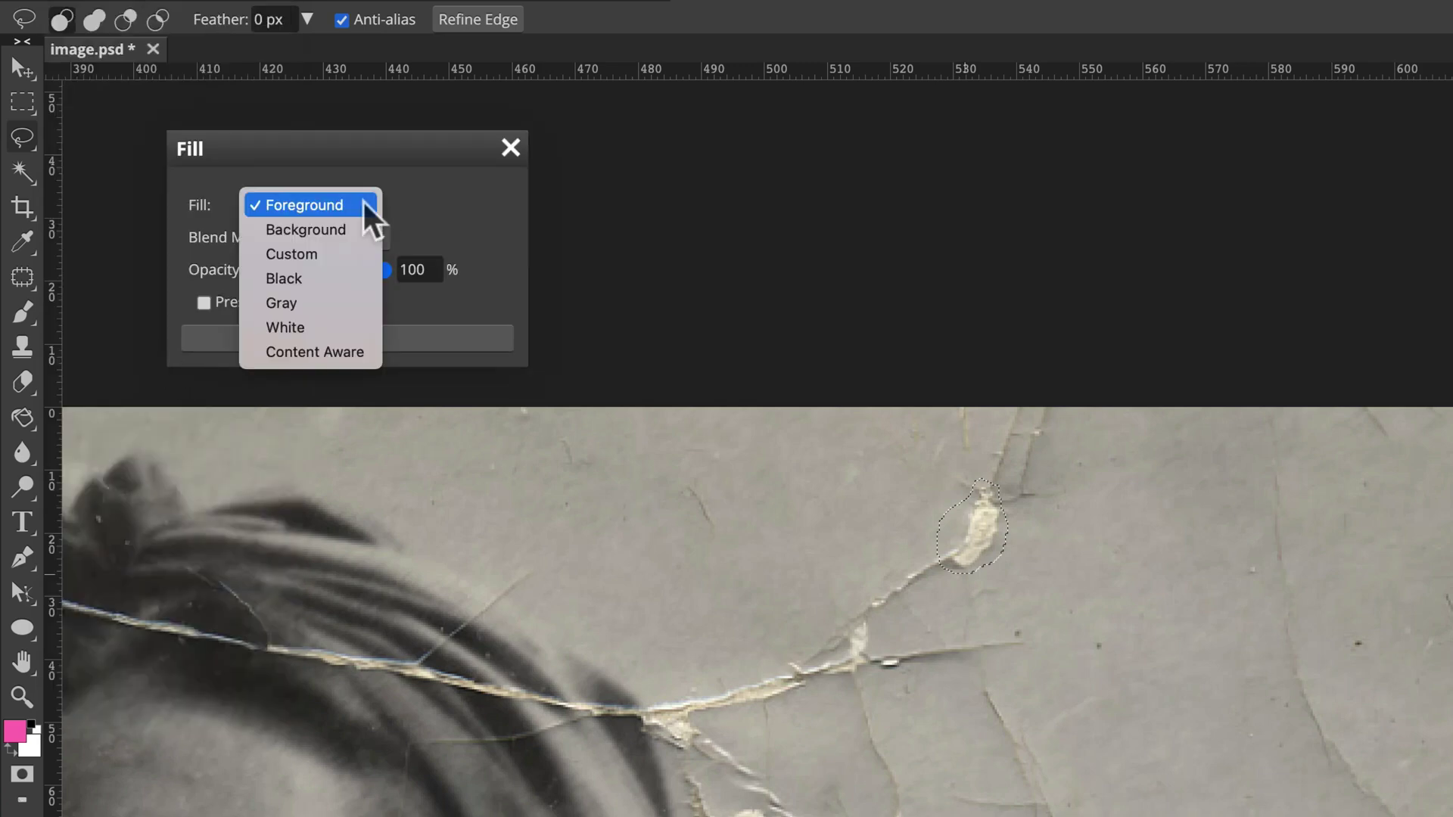
left_click(331, 353)
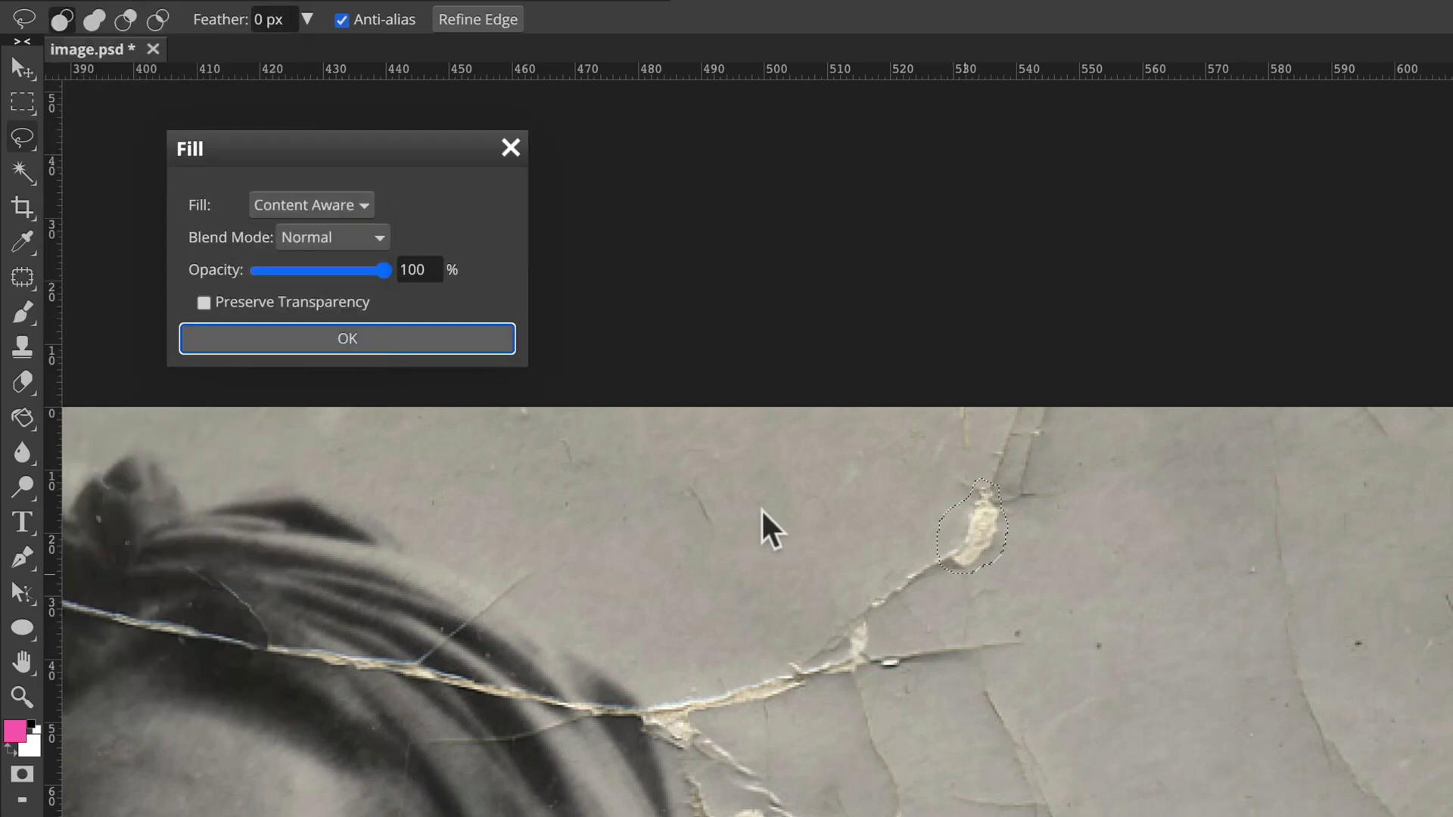
key("Return")
Lasso the large torn patch just right of the woman's headscarf and fill it with Content Aware.
left_click_drag(801, 749, 1051, 545)
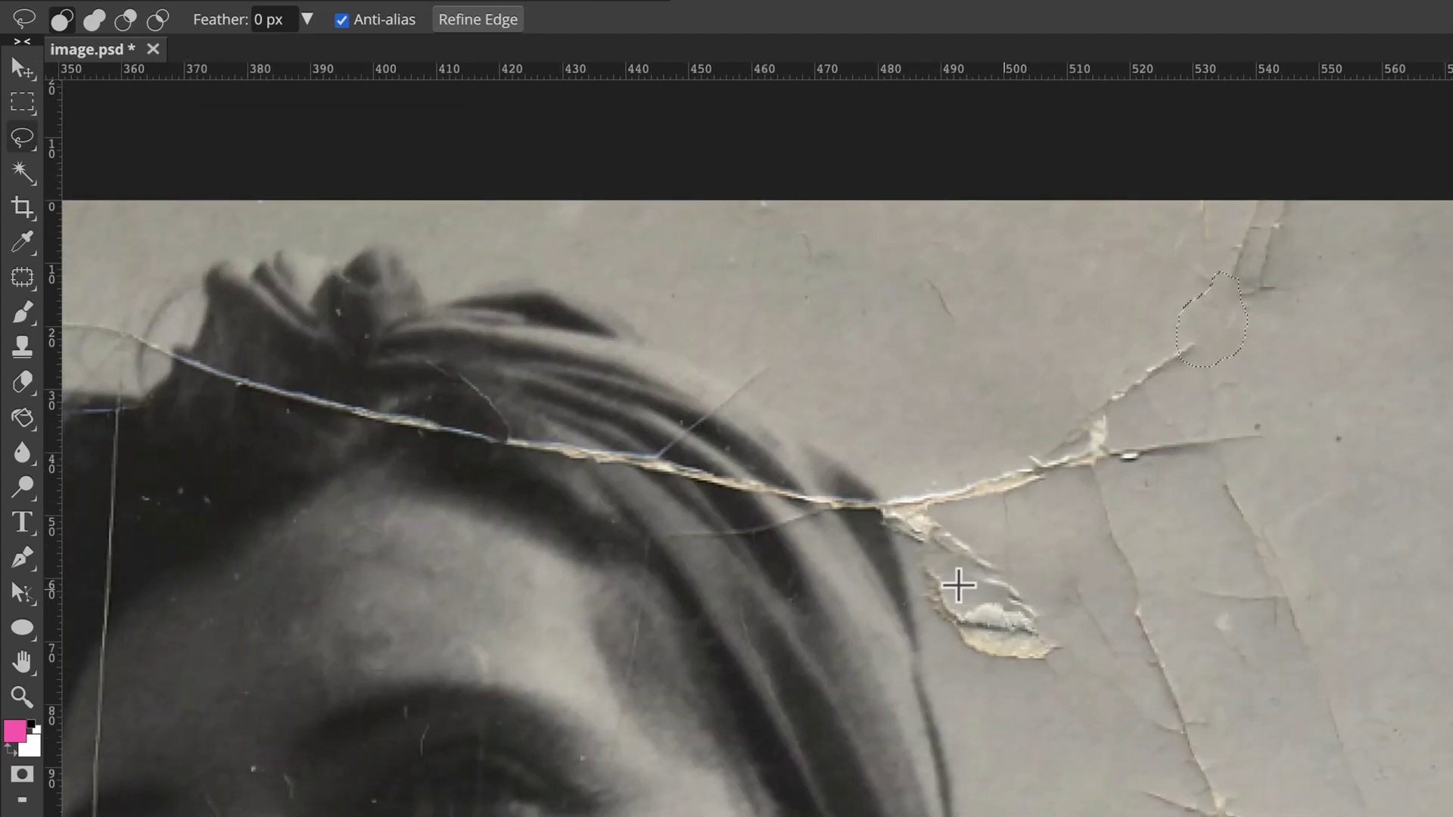
mouse_move(927, 560)
left_mouse_down()
mouse_move(1070, 658)
mouse_move(1032, 681)
mouse_move(981, 669)
mouse_move(950, 643)
mouse_move(921, 561)
left_mouse_up()
left_click(83, 5)
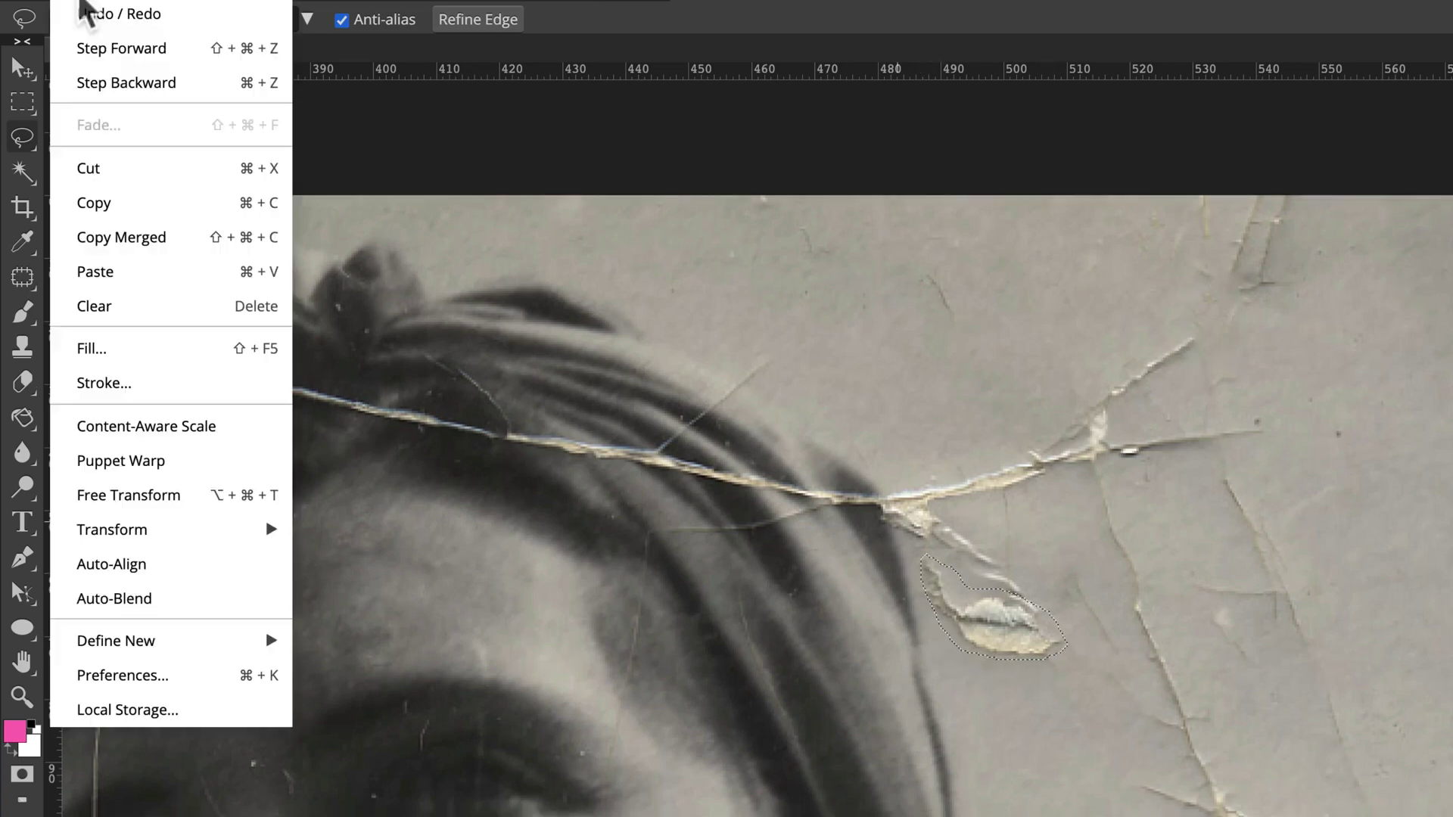
left_click(156, 351)
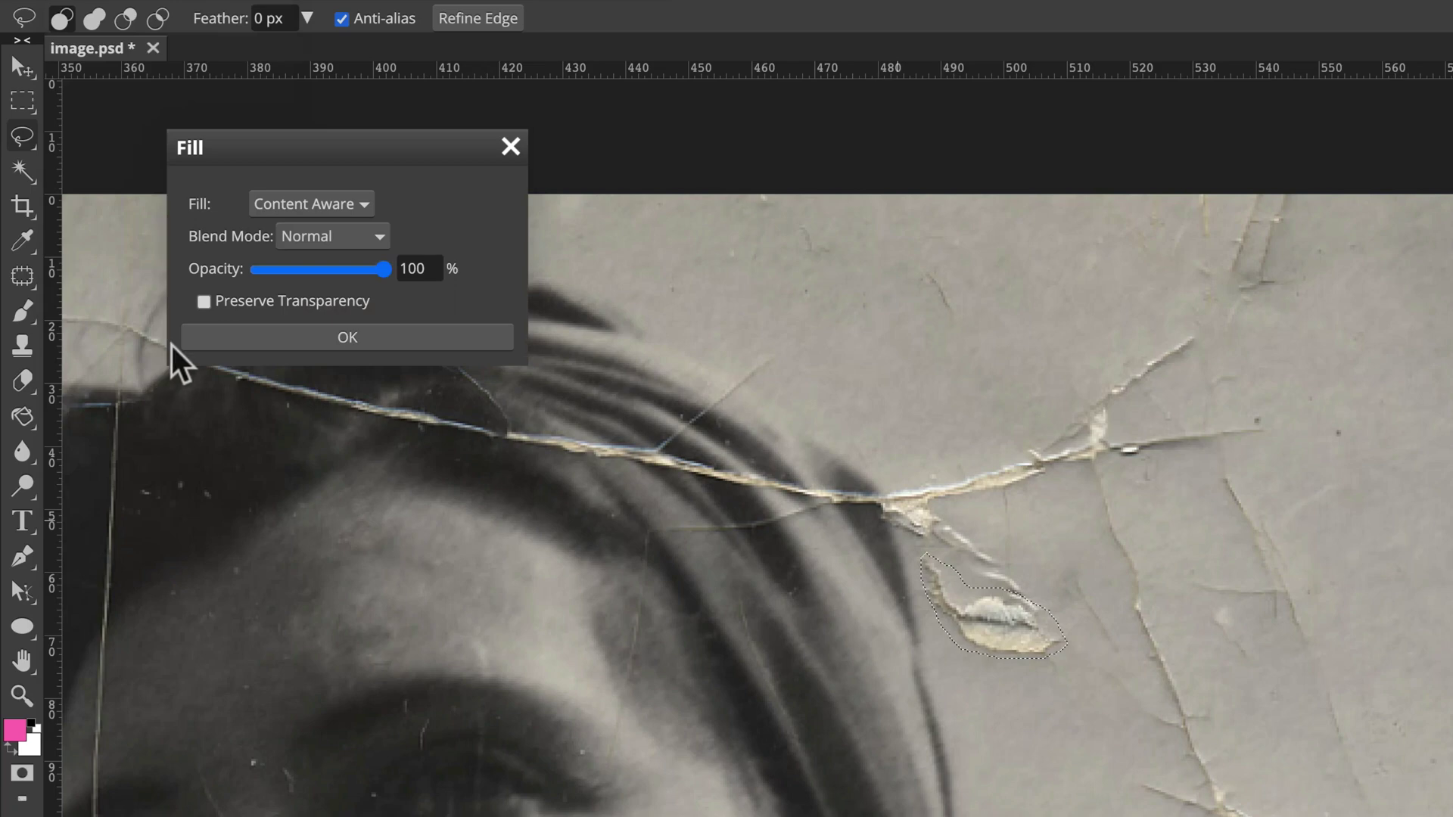
left_click(328, 351)
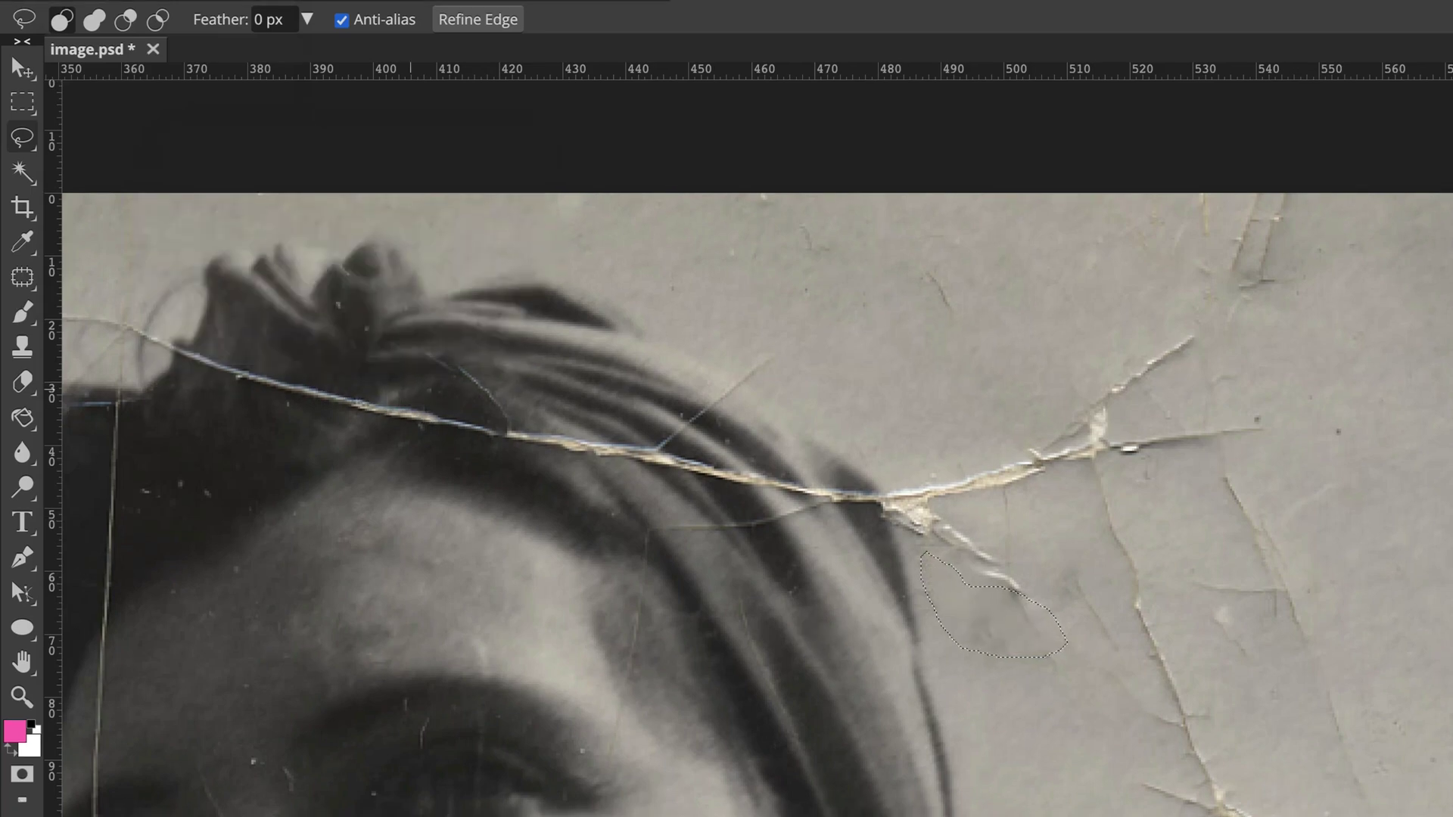
Set up the Spot Healing Brush with a 35 px size and 88% hardness.
left_click_drag(1101, 815, 1237, 549)
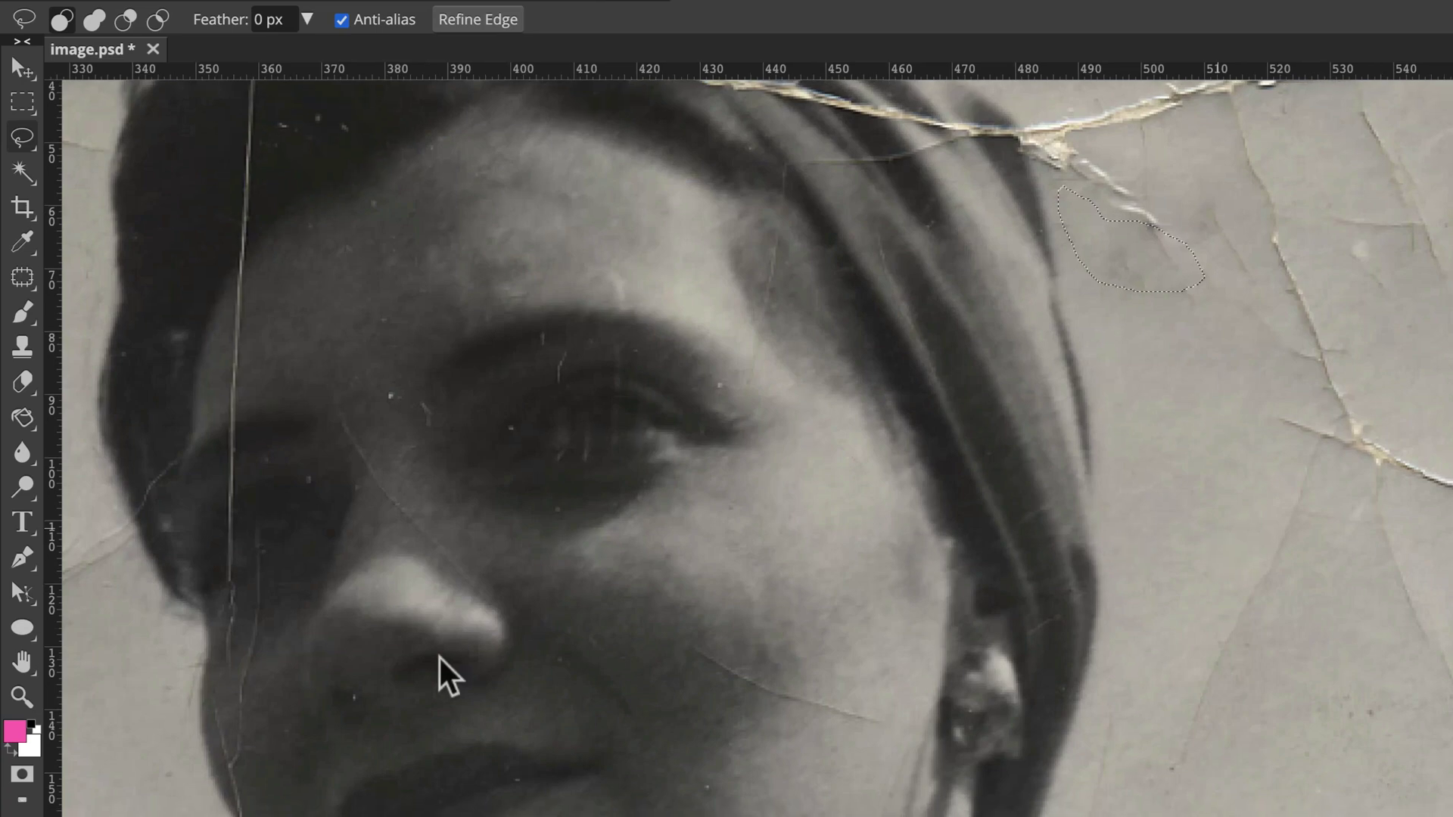
left_click(30, 280)
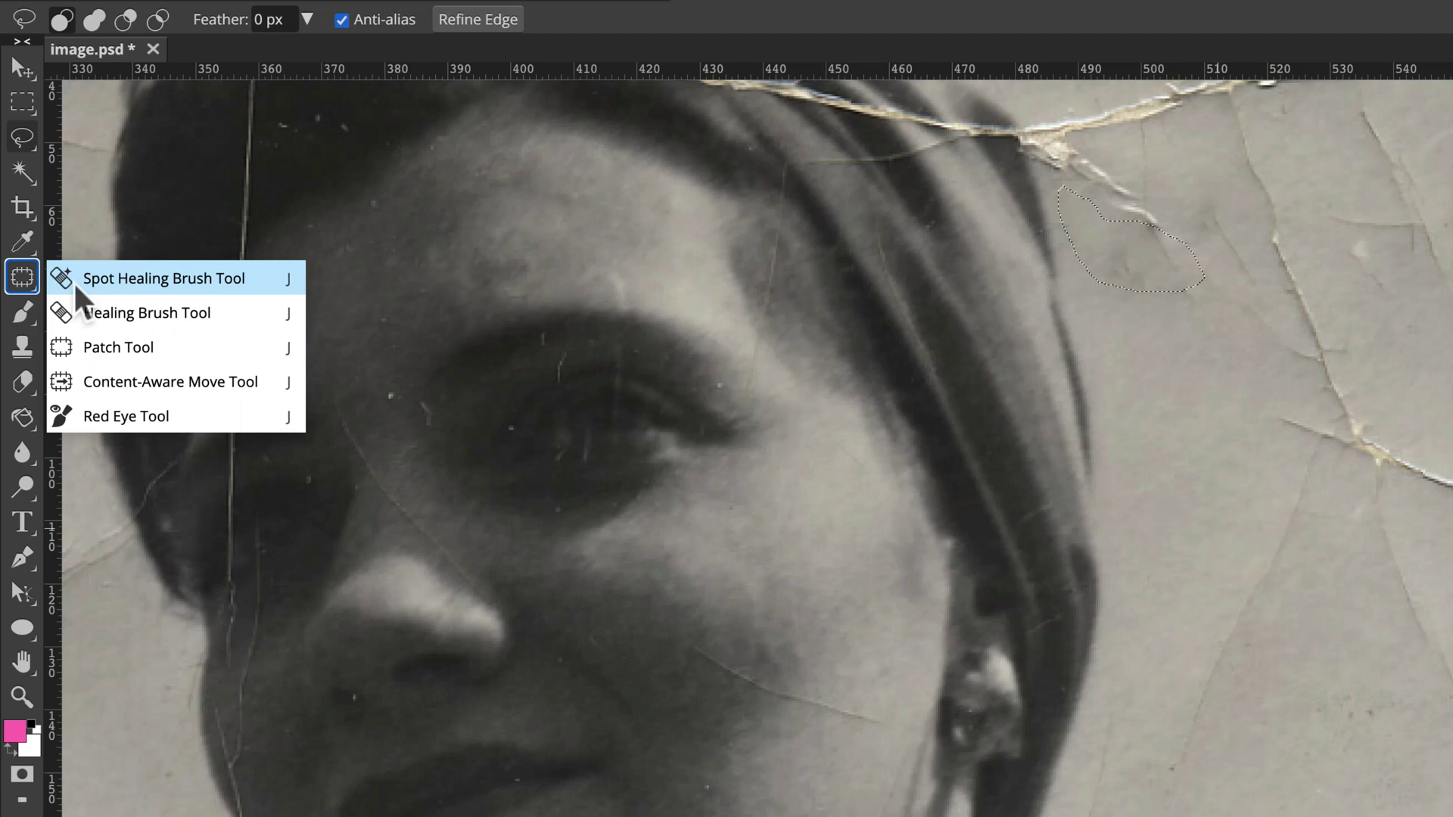
left_click(82, 285)
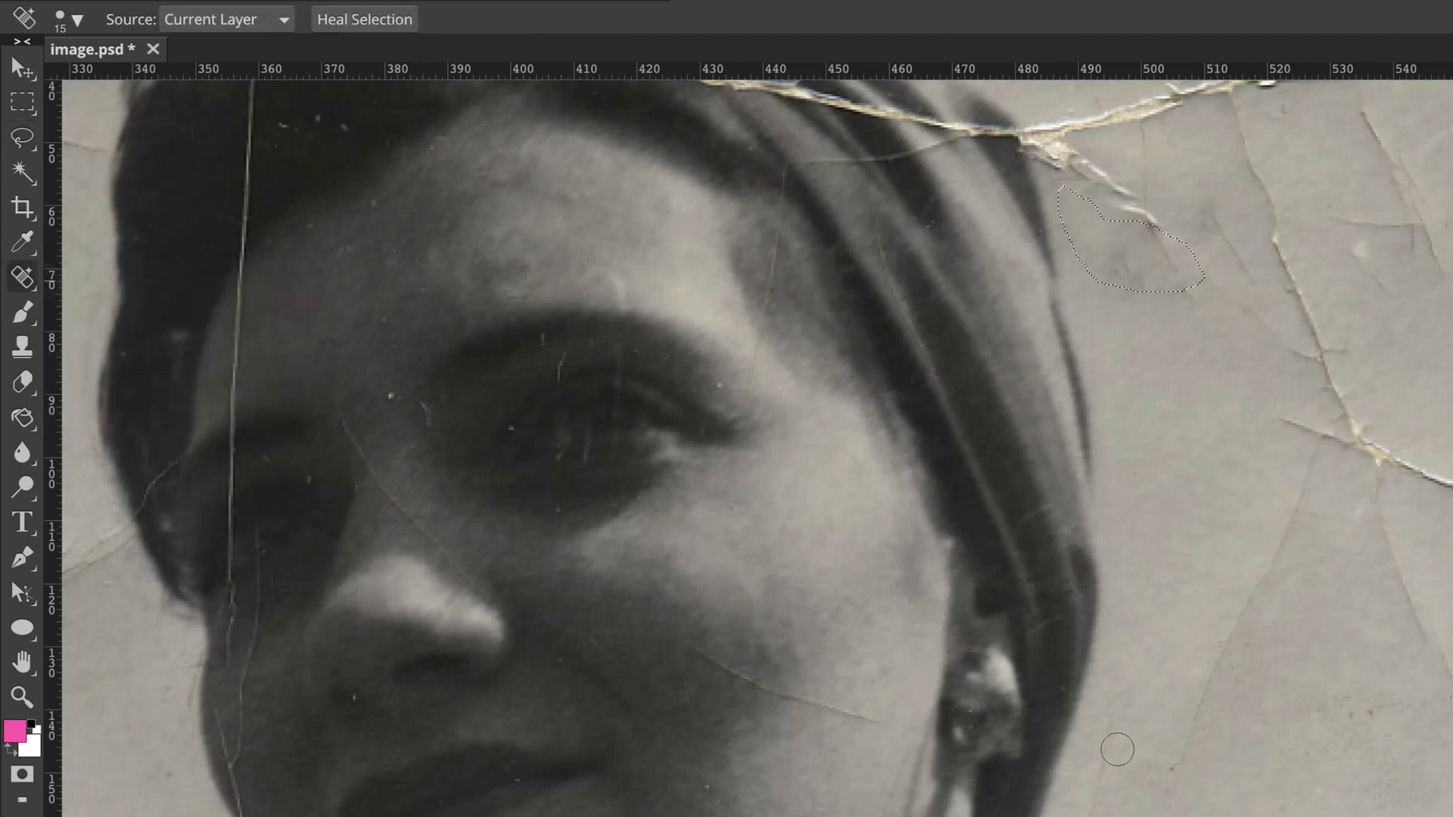
key("bracketright")
key("bracketright")
left_click(68, 19)
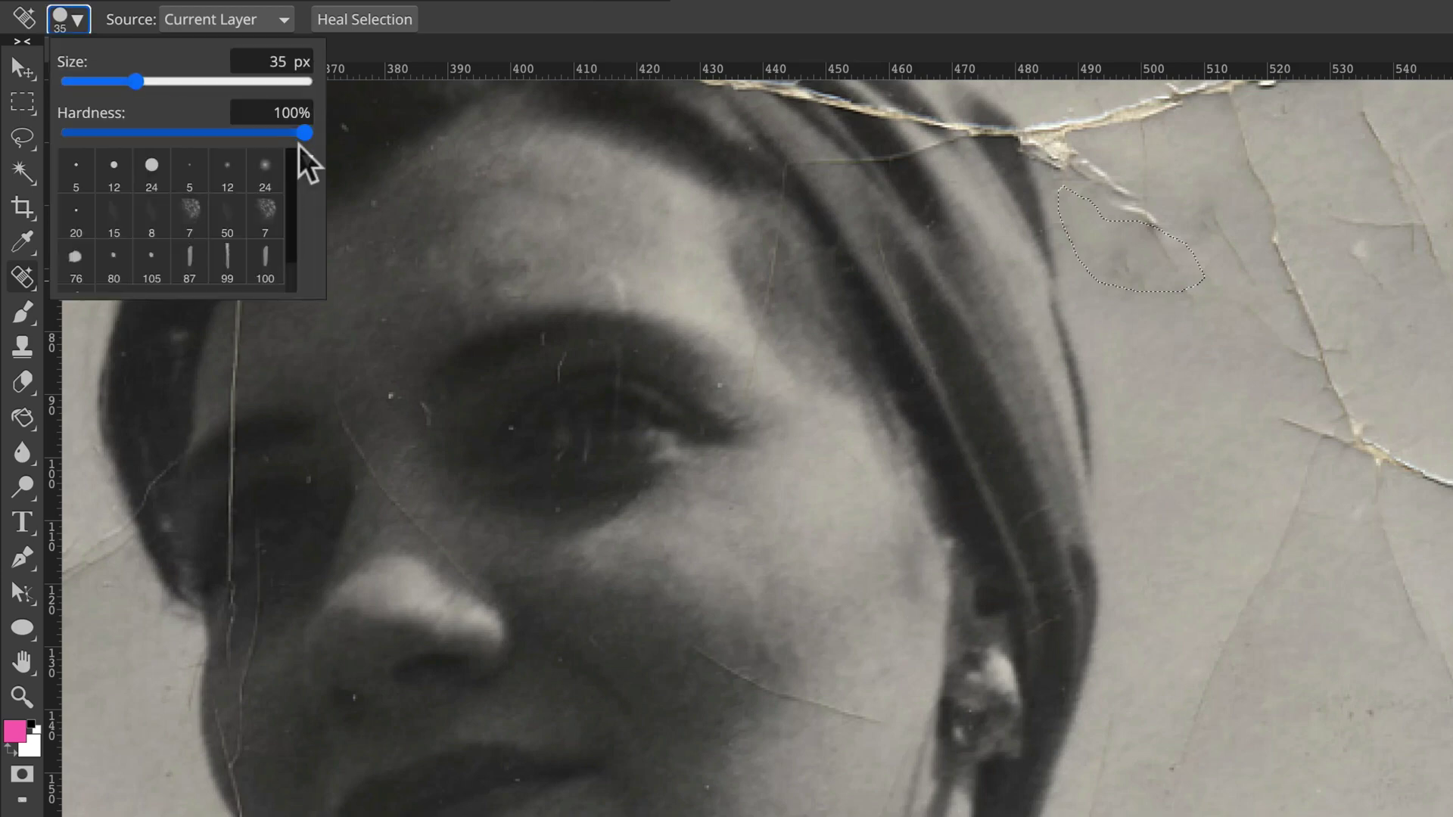
mouse_move(299, 143)
left_mouse_down()
mouse_move(200, 137)
mouse_move(281, 136)
left_mouse_up()
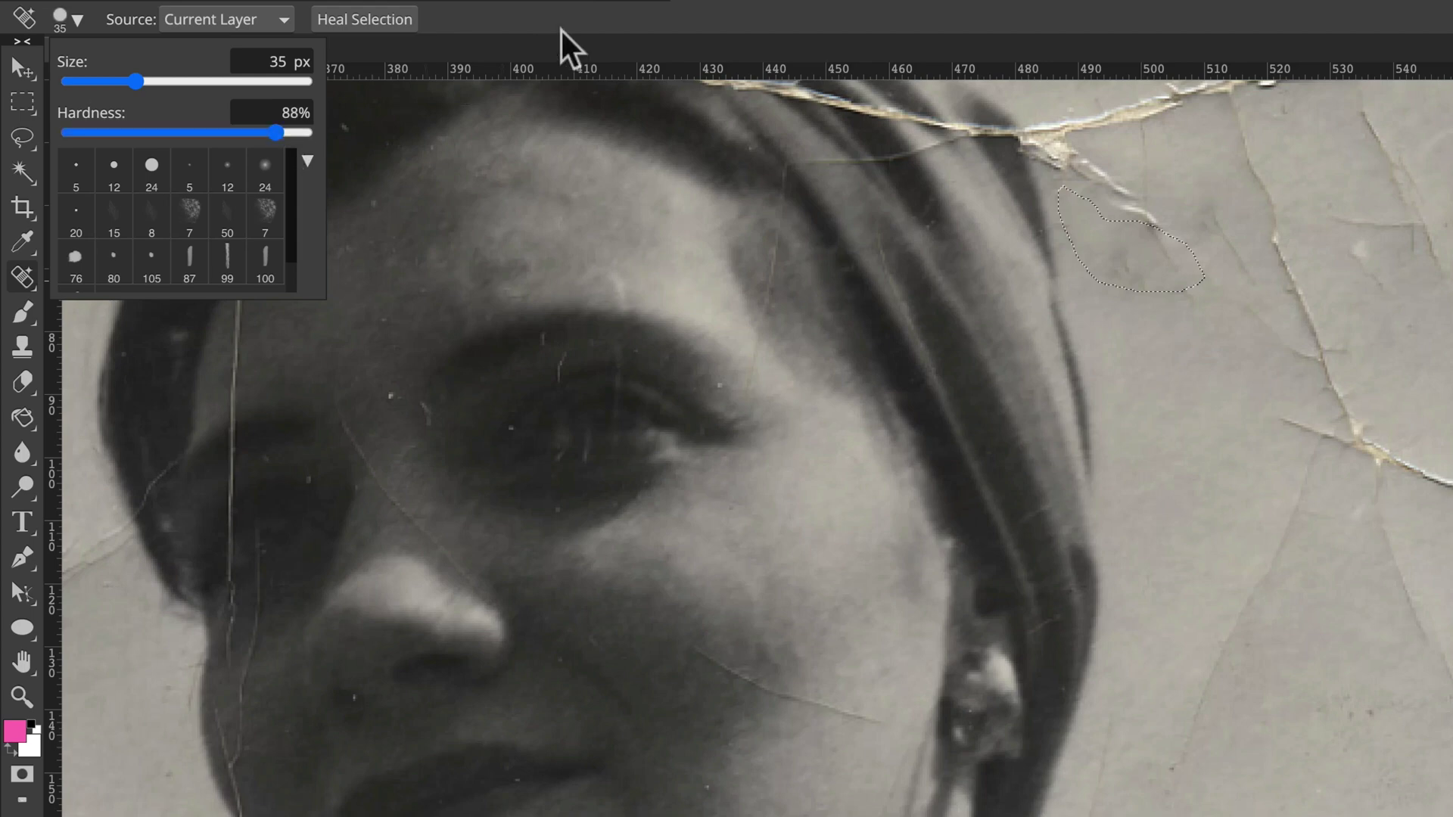
left_click(850, 26)
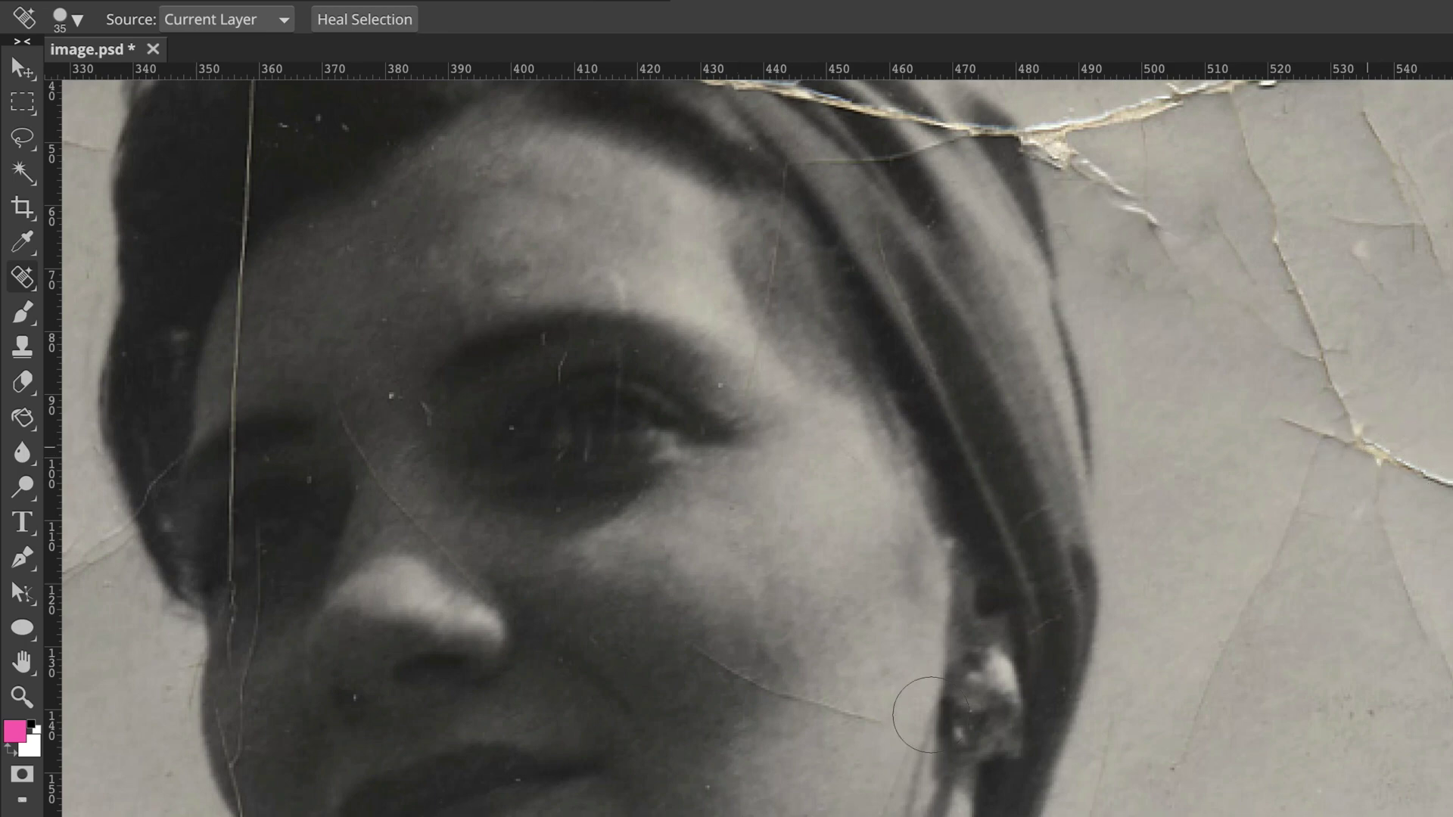
Heal the thin diagonal crease across the woman's cheek, working from the ear side towards the nose.
left_click(852, 711)
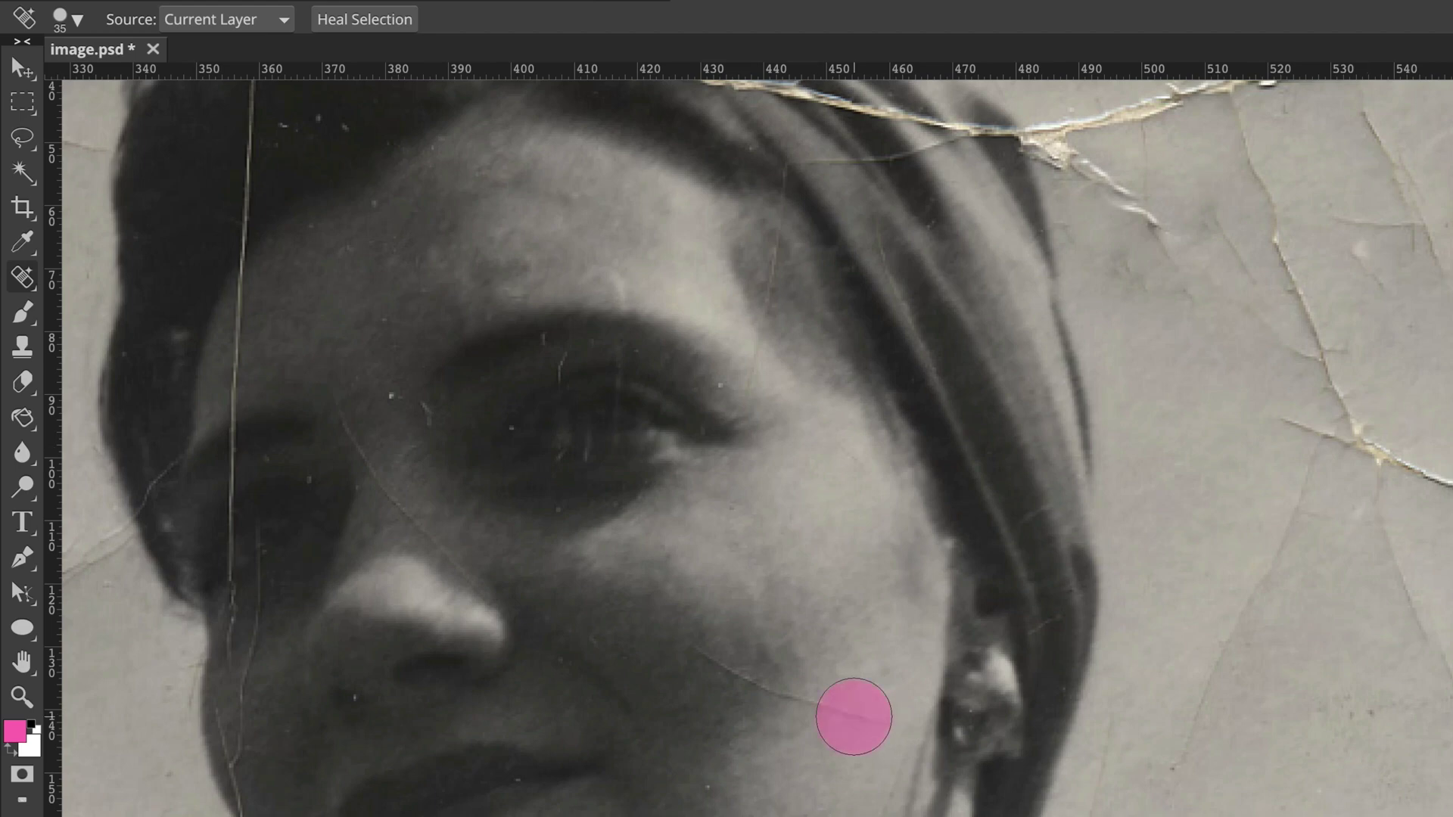
left_click(794, 697)
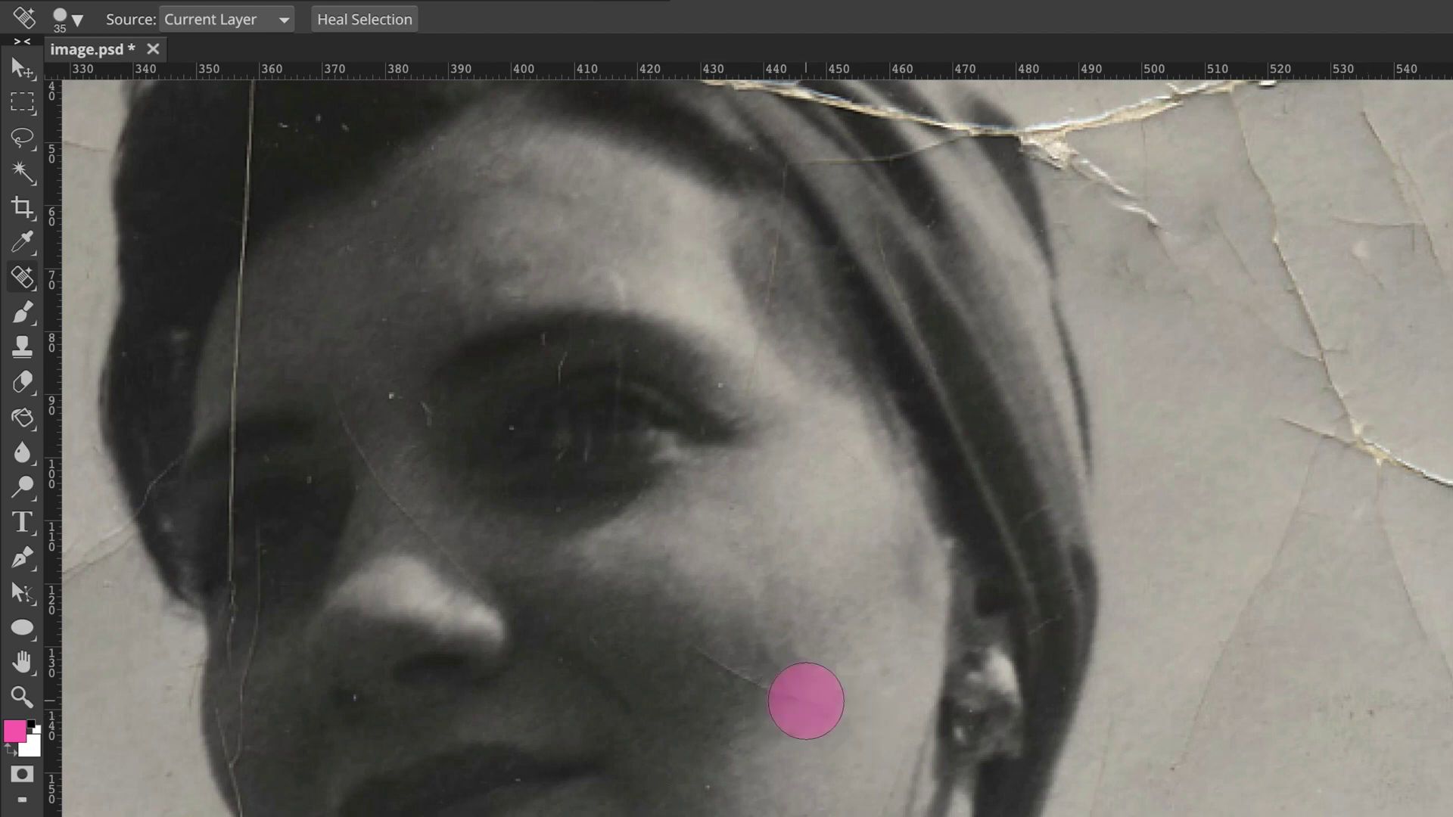
left_click(715, 651)
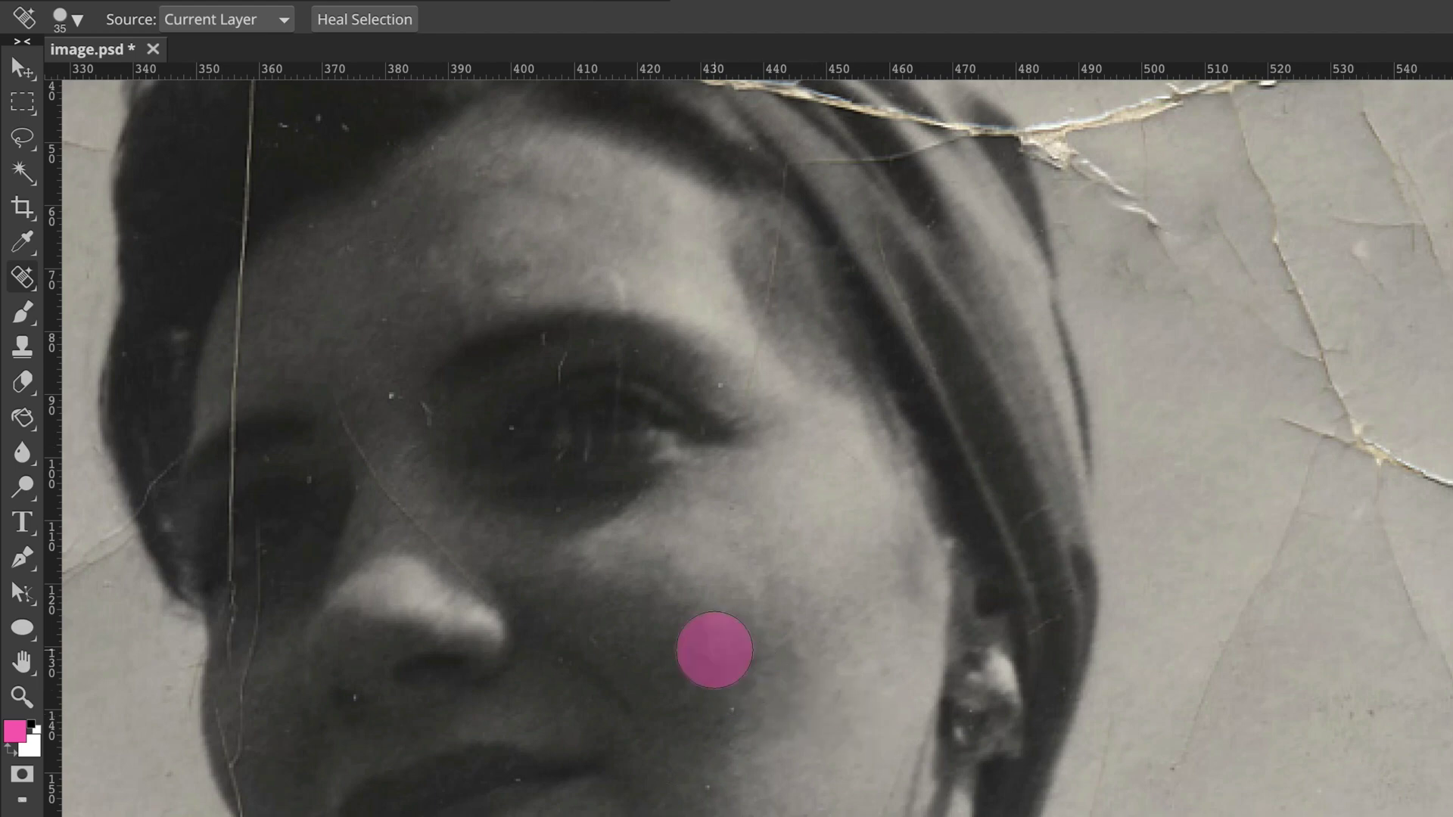
Spot-heal the upper part of the thin crease in the sky right of the headscarf and the far tip of the main crease.
left_click_drag(1129, 151, 914, 465)
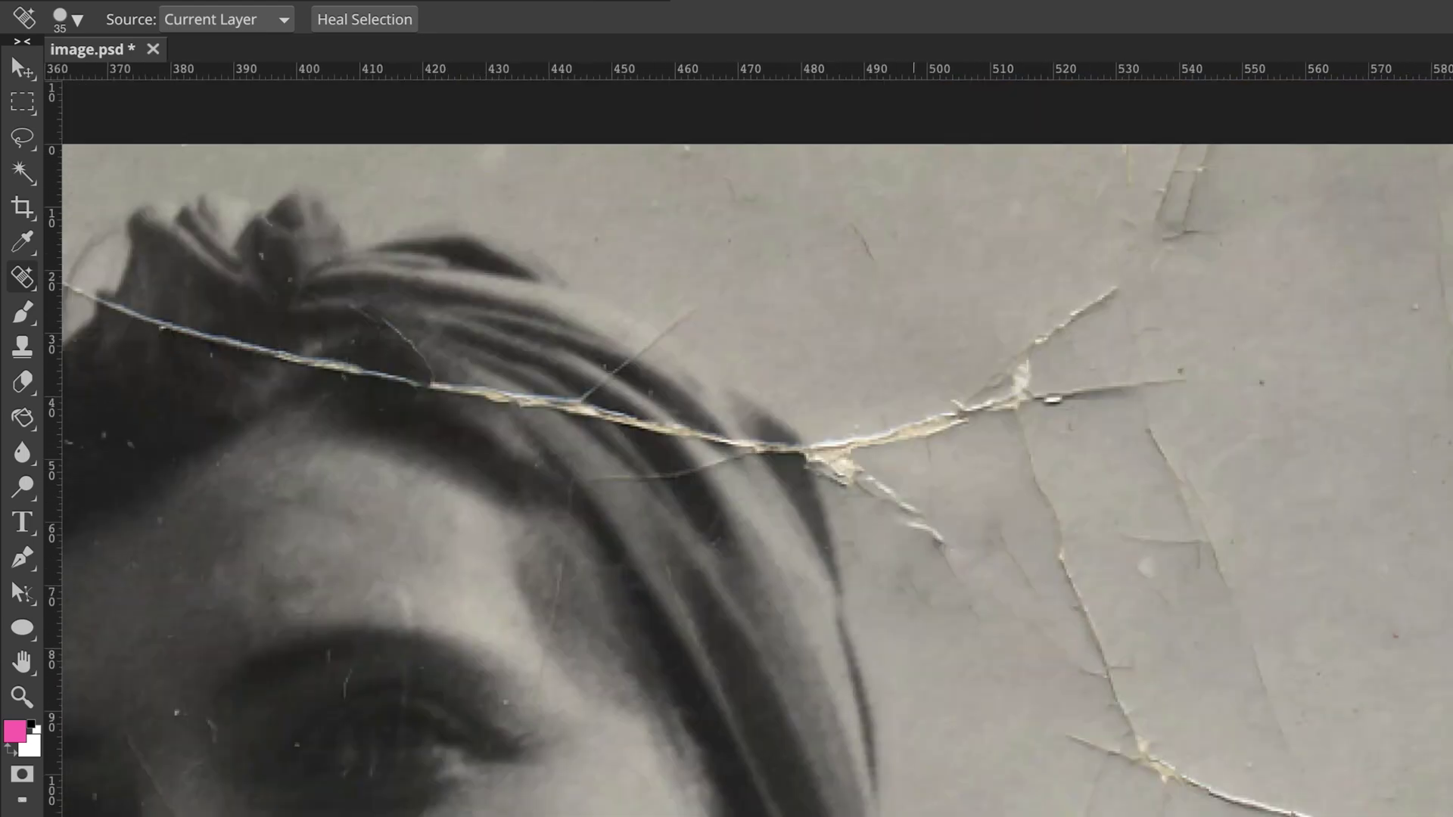
left_click(1157, 442)
left_click(1194, 489)
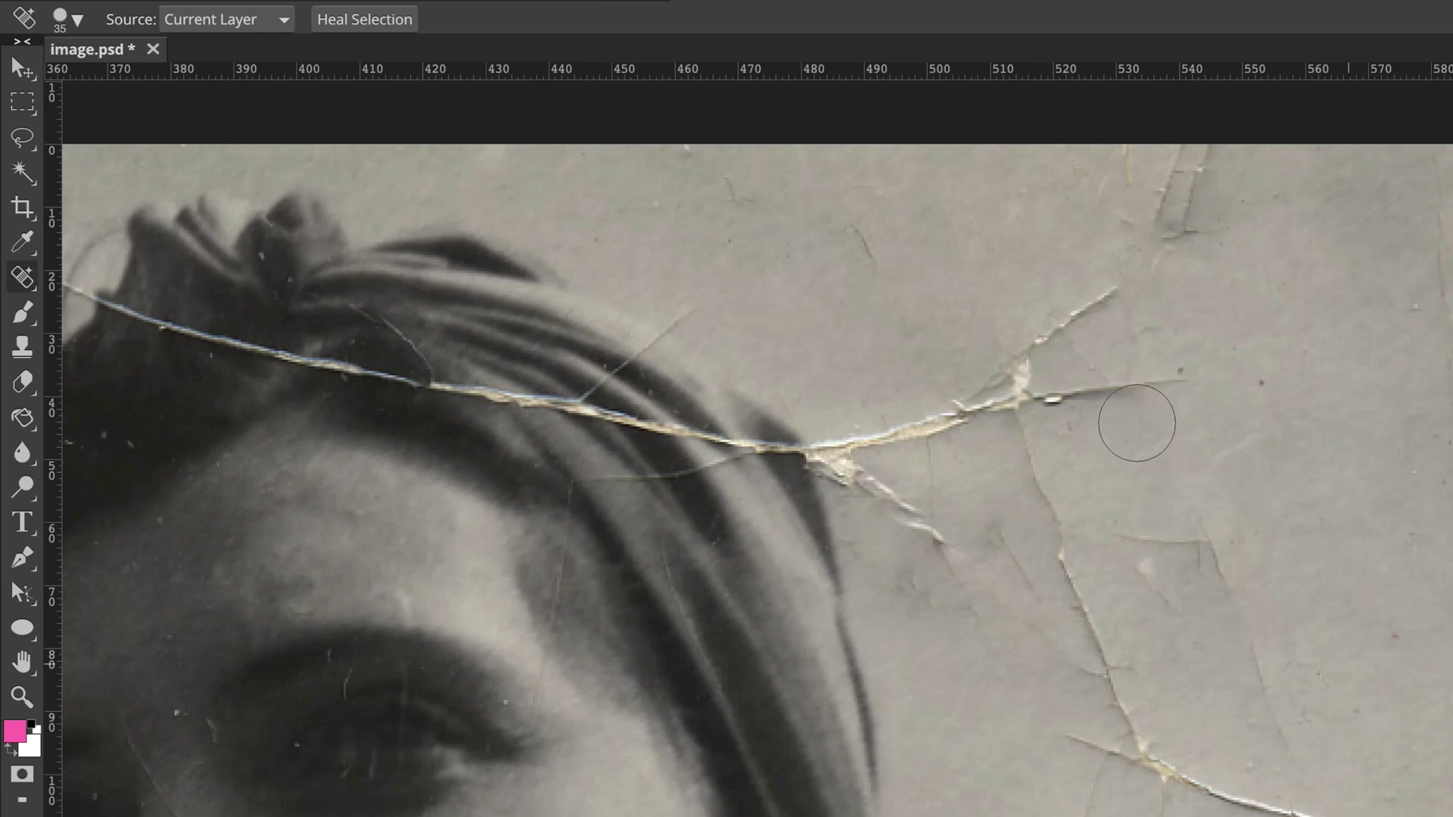
left_click(1140, 443)
left_click(1164, 377)
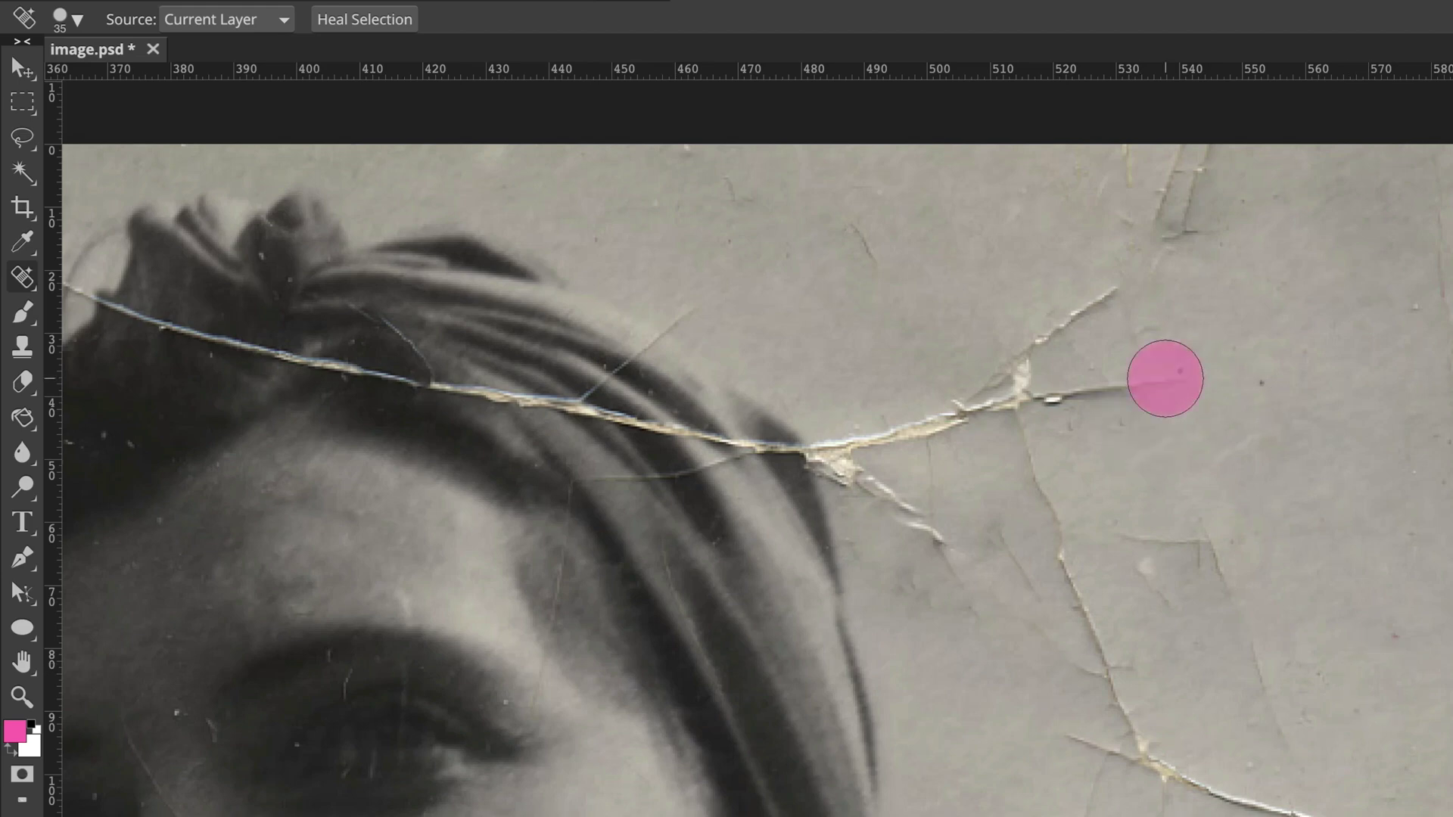
Spot-heal the upper crease branch's tip, the creases near the photo's top edge, and the small scratch in the sky above the headscarf.
left_click(1096, 300)
left_click(1139, 219)
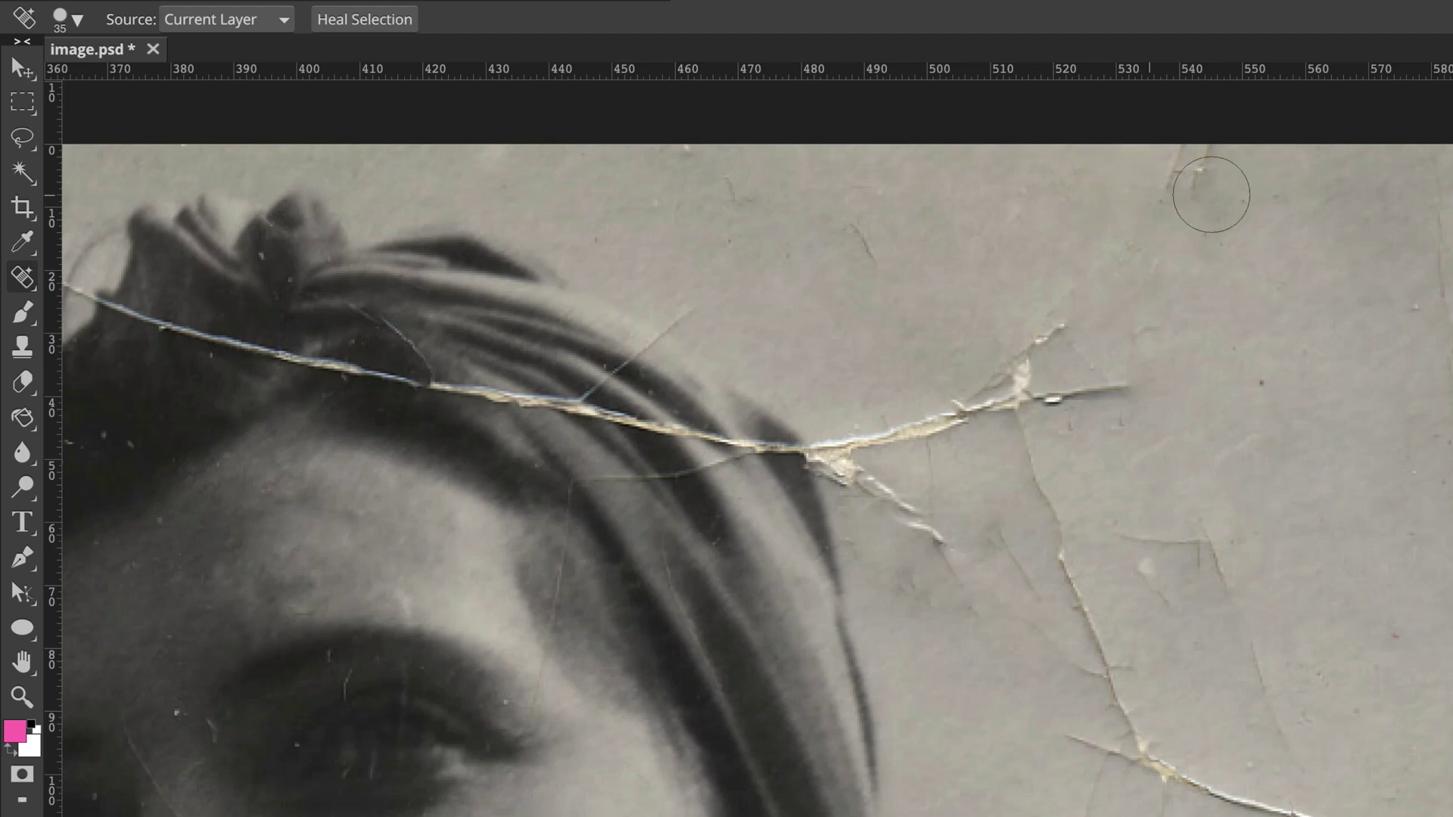
left_click(1208, 181)
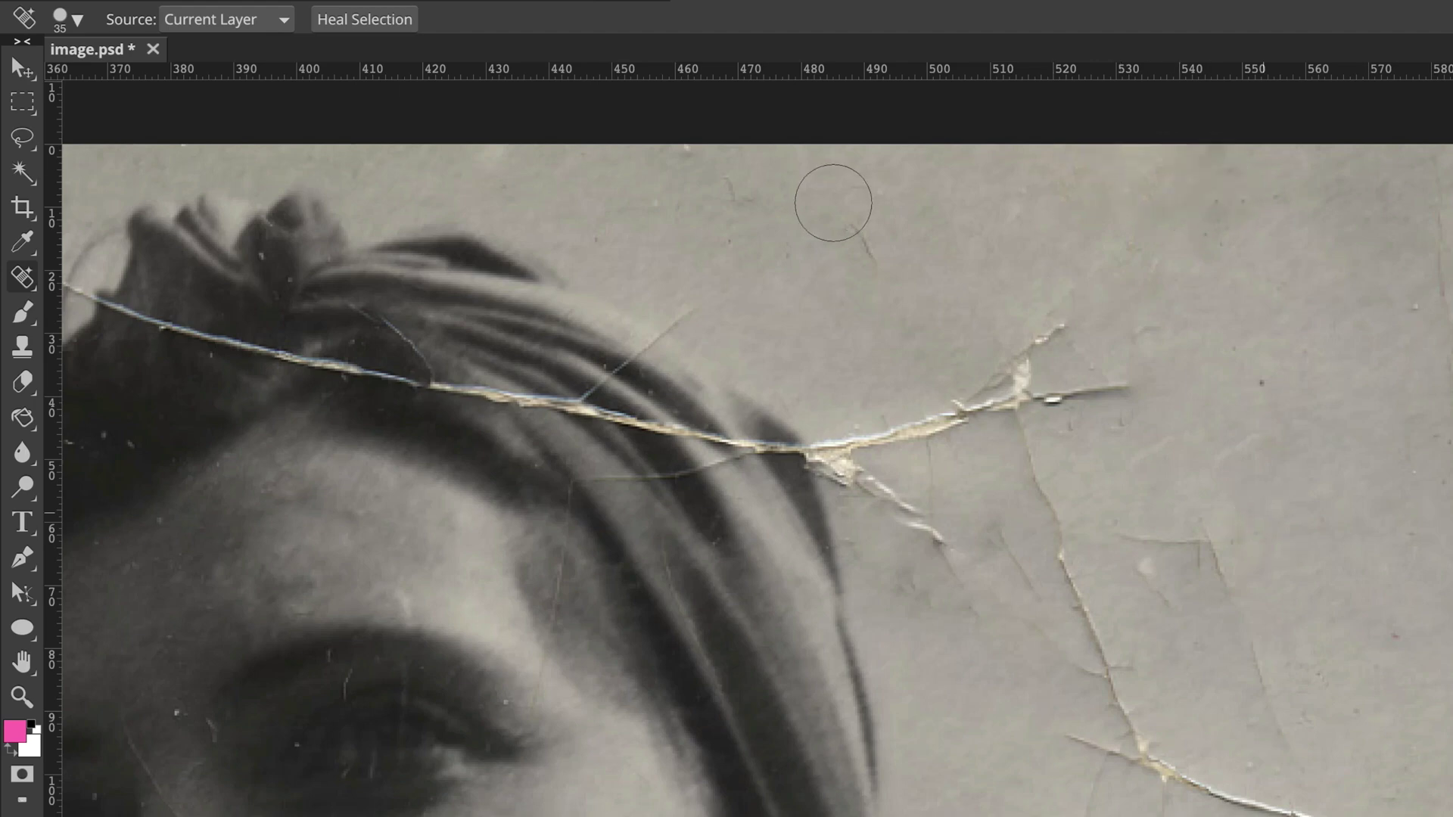
left_click(872, 245)
left_click(847, 226)
Spot-heal two spots along the lower part of the faint diagonal crease in the sky right of the woman's earring.
left_click_drag(1342, 696, 904, 214)
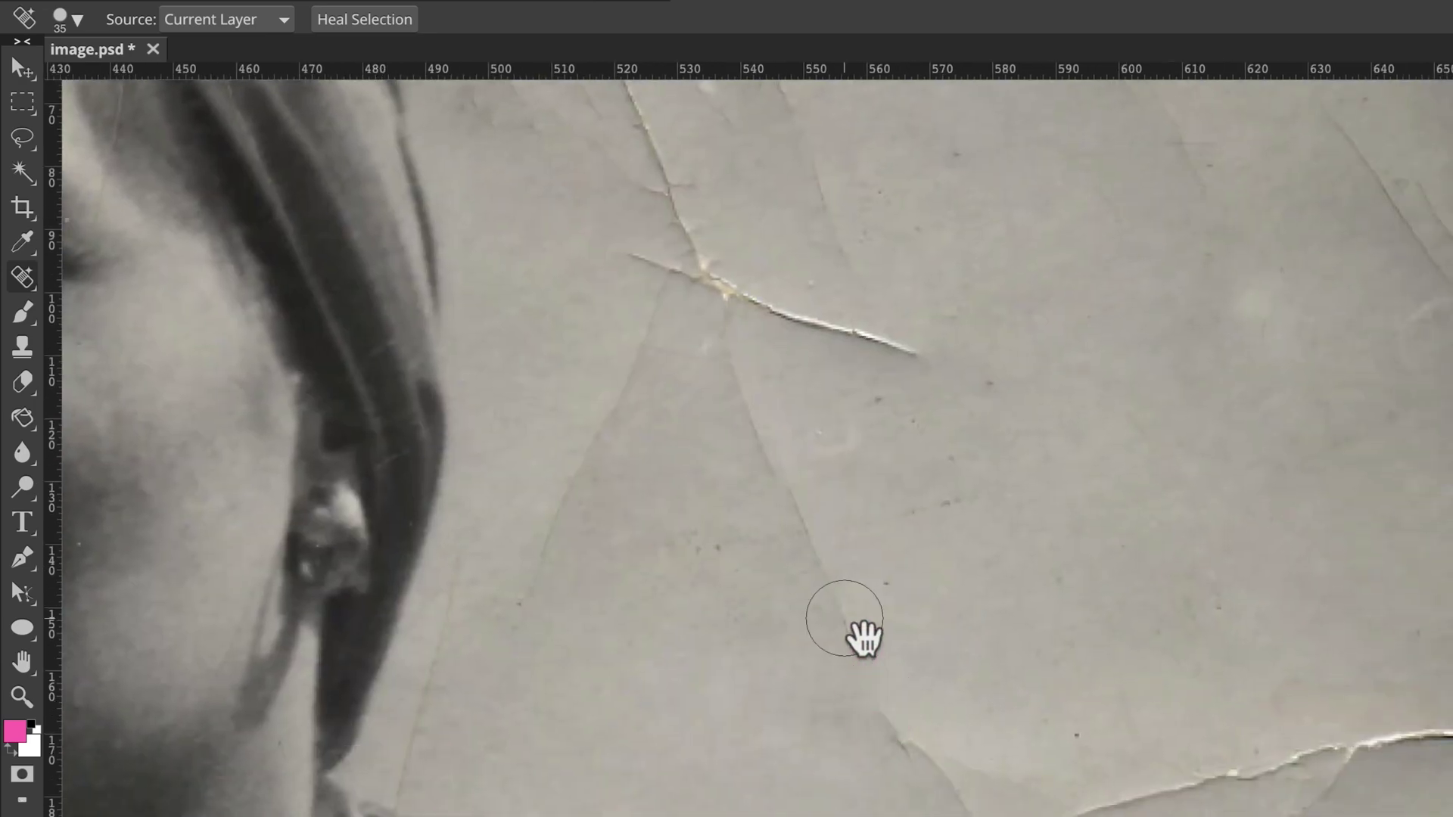
left_click(851, 653)
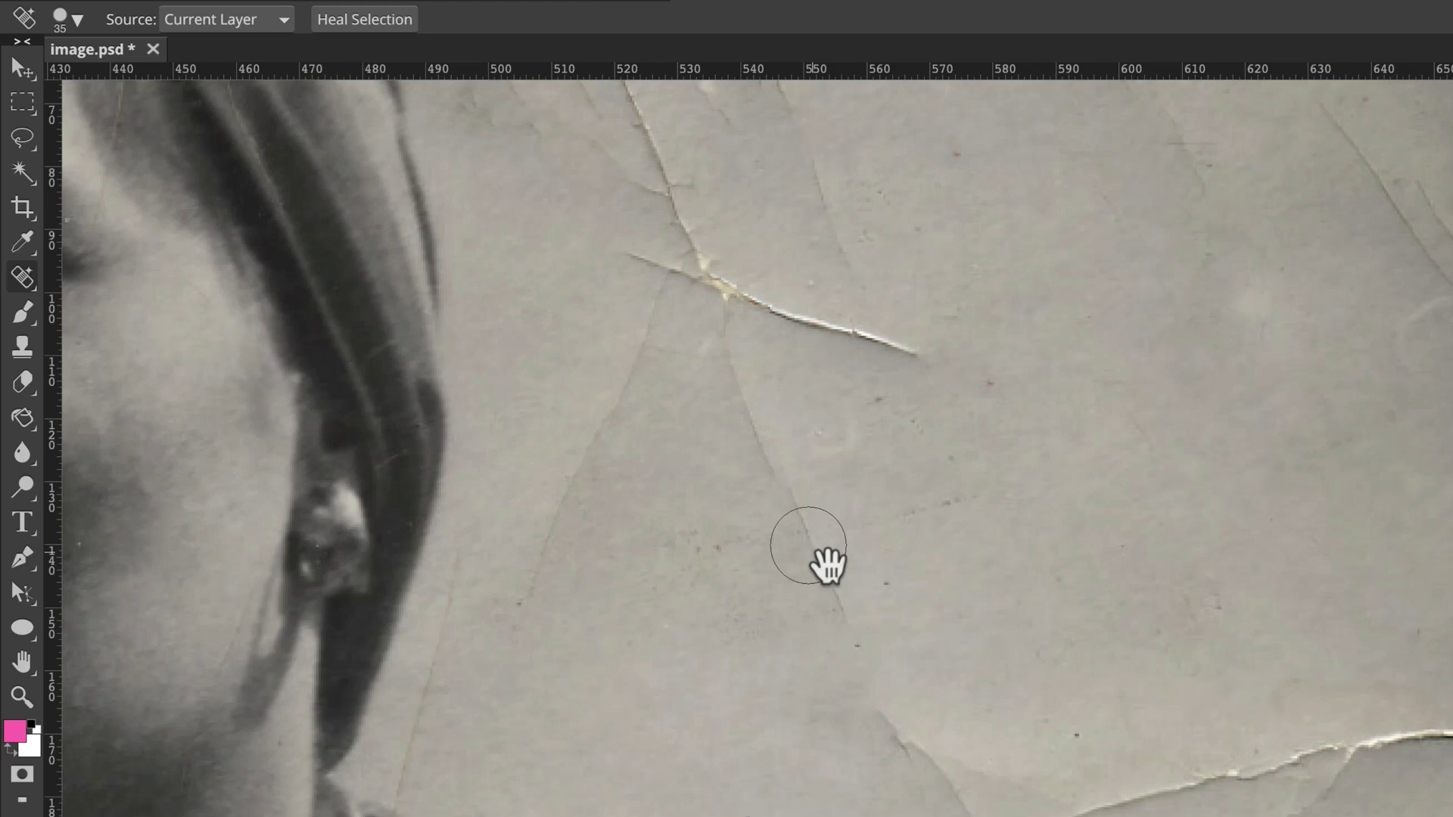
left_click(808, 546)
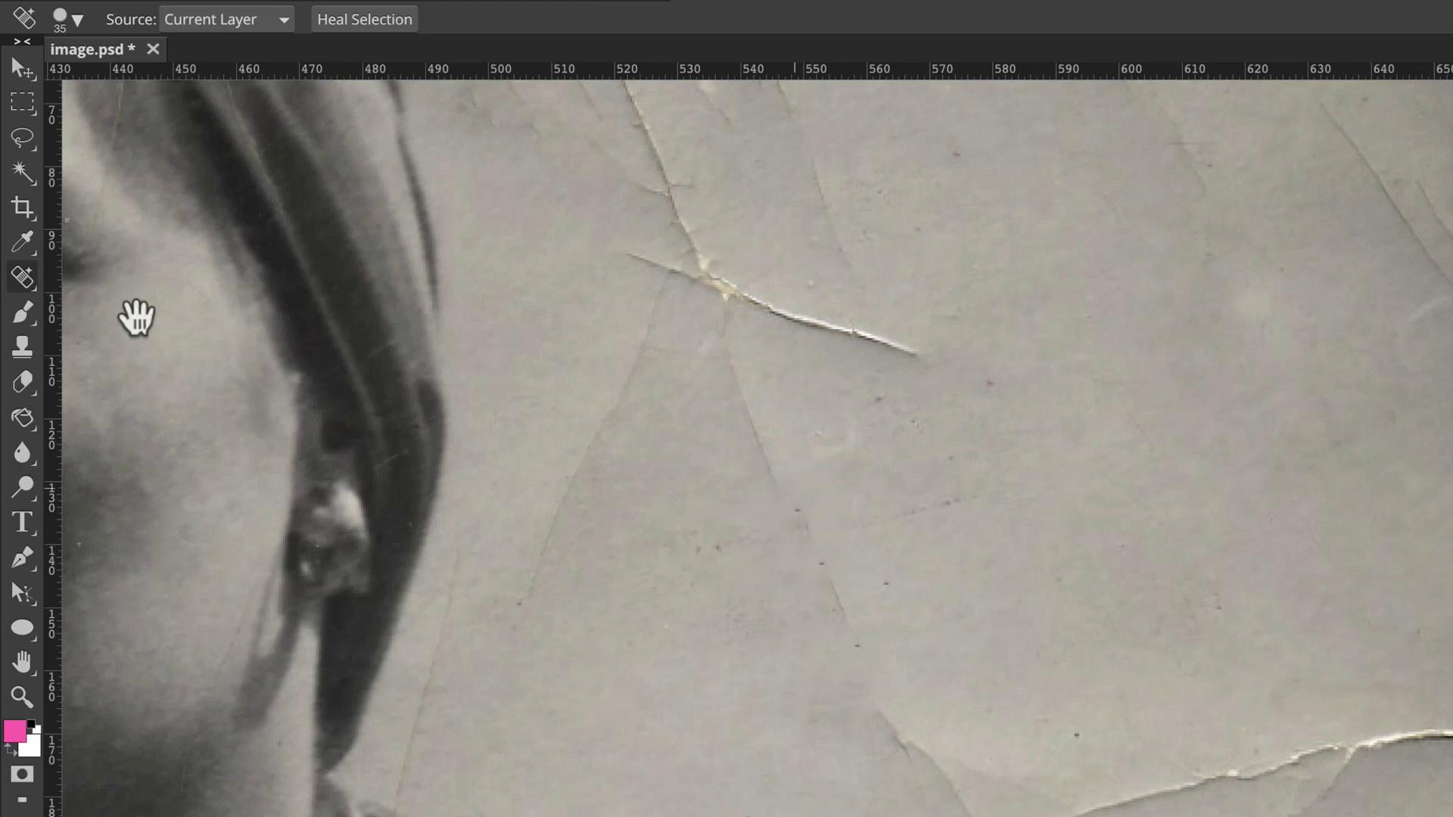
Lasso the remaining bright slanted crease in the sky right of the headscarf and fill it with Content Aware.
left_click(23, 138)
mouse_move(622, 246)
left_mouse_down()
mouse_move(824, 295)
mouse_move(930, 350)
mouse_move(860, 376)
mouse_move(693, 324)
mouse_move(644, 261)
left_mouse_up()
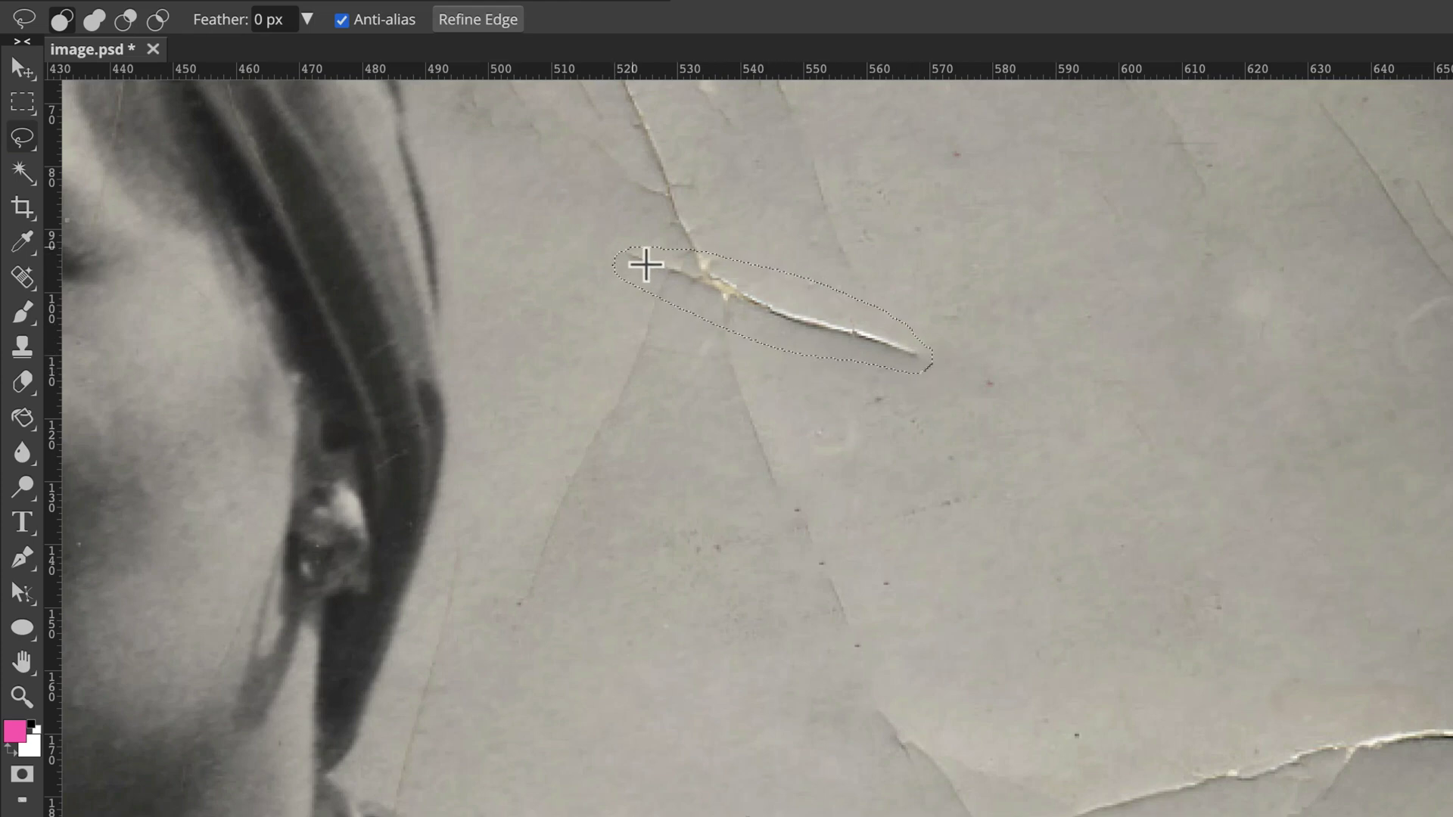
left_click(93, 6)
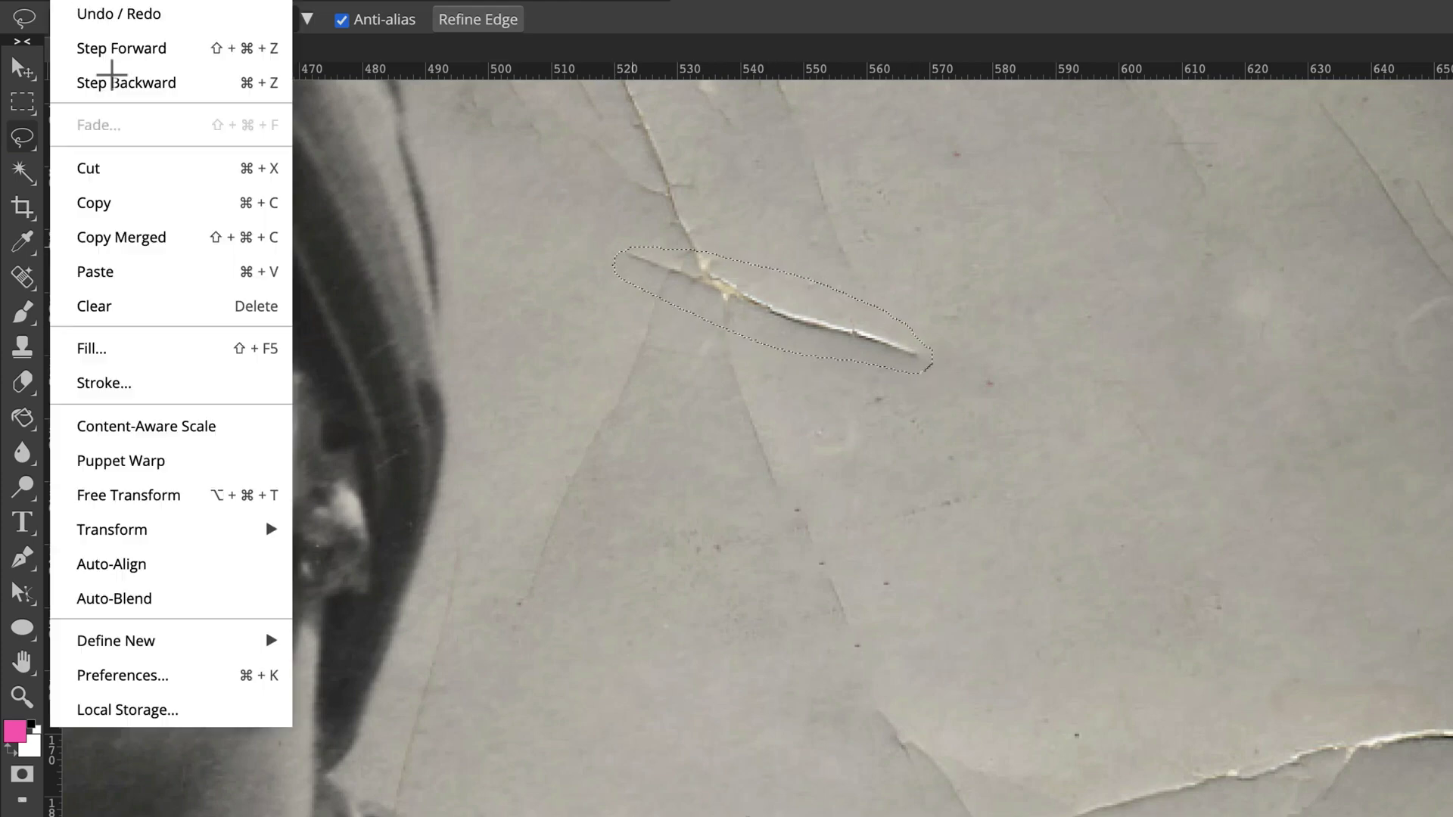
left_click(178, 367)
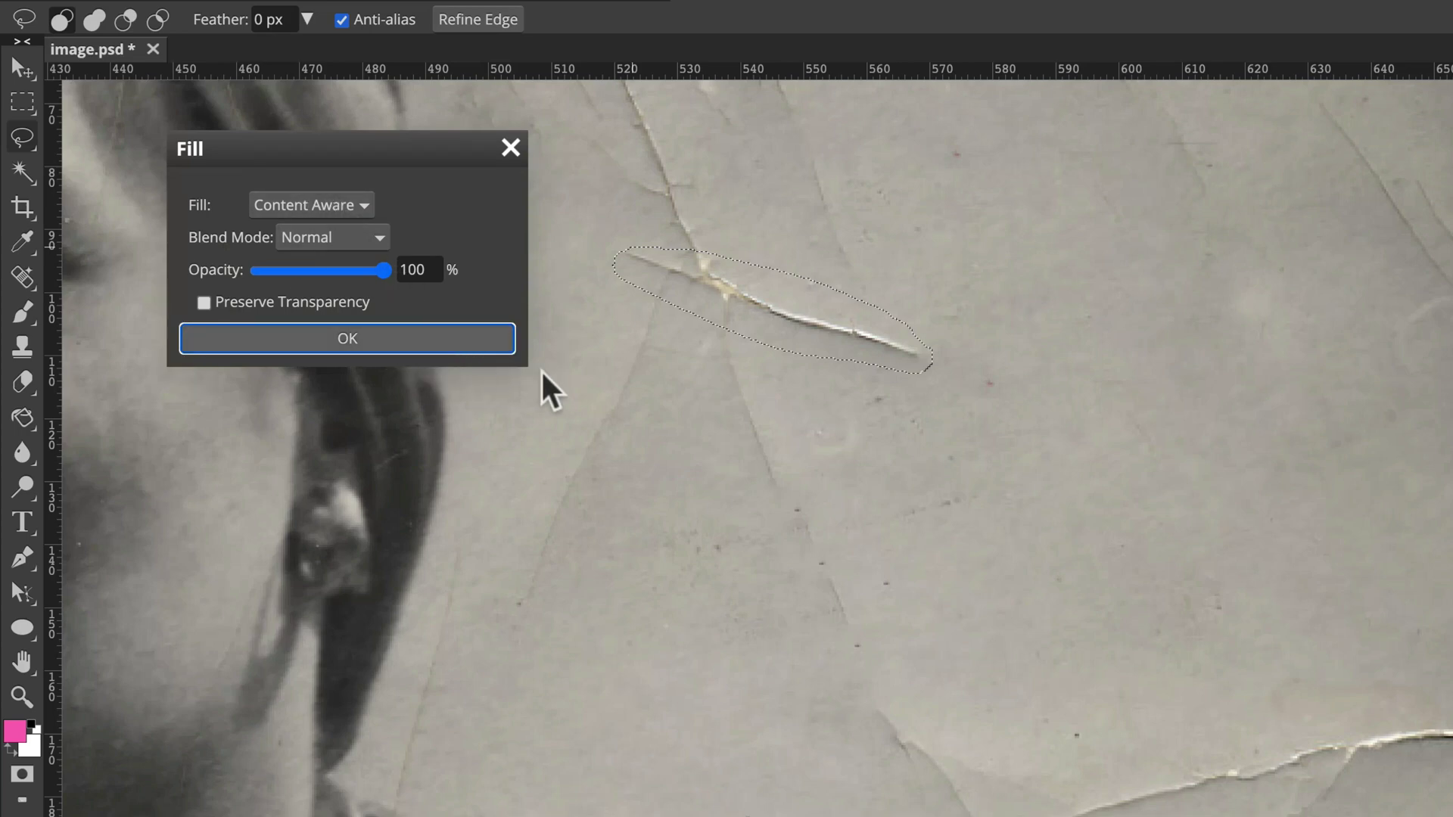
key("Return")
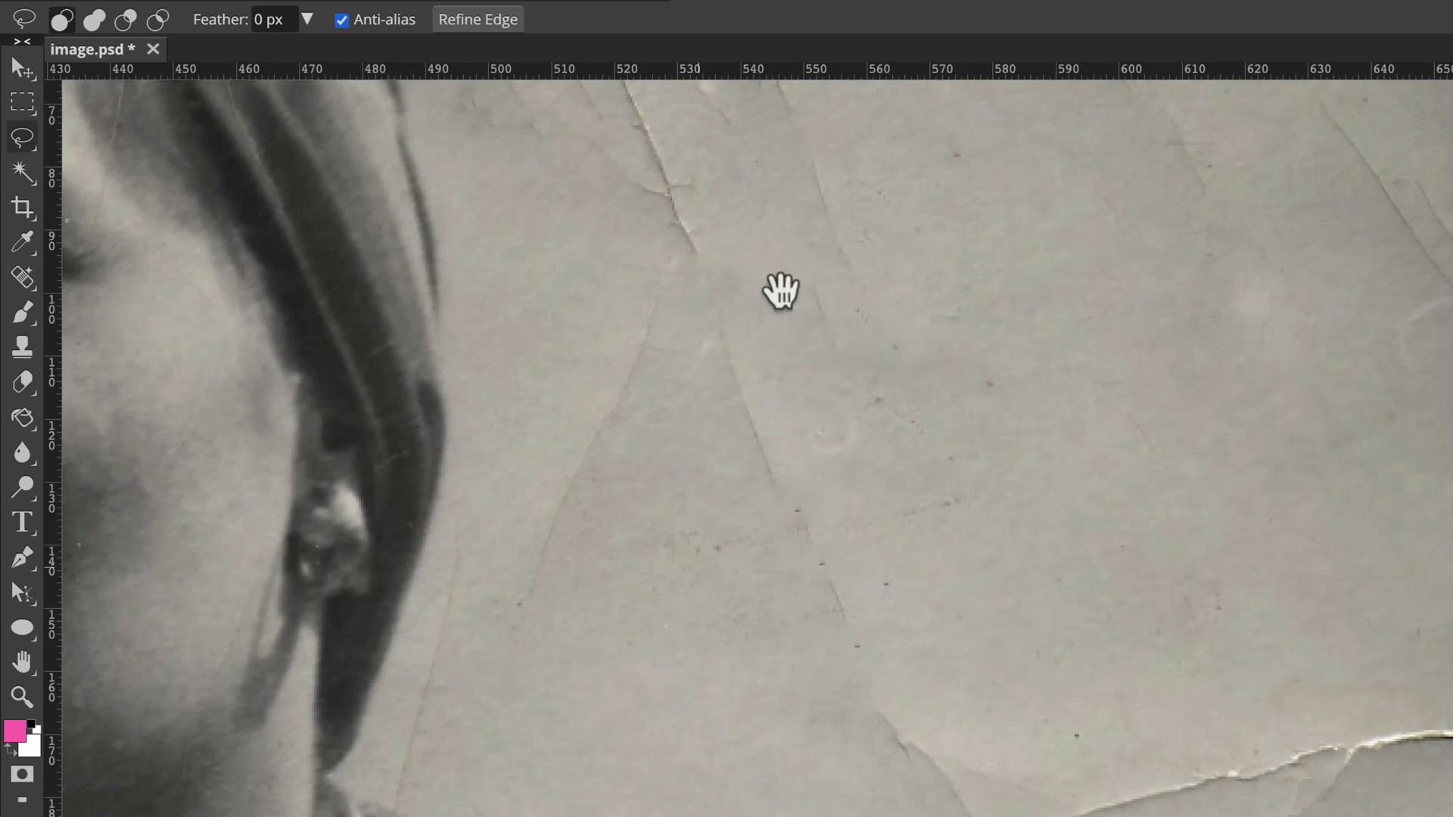
Lasso the faint, steep crease farther out in the sky right of the headscarf and fill it with Content Aware.
left_click_drag(779, 292, 818, 585)
mouse_move(764, 373)
left_mouse_down()
mouse_move(875, 628)
mouse_move(915, 653)
mouse_move(864, 441)
mouse_move(824, 401)
mouse_move(772, 378)
left_mouse_up()
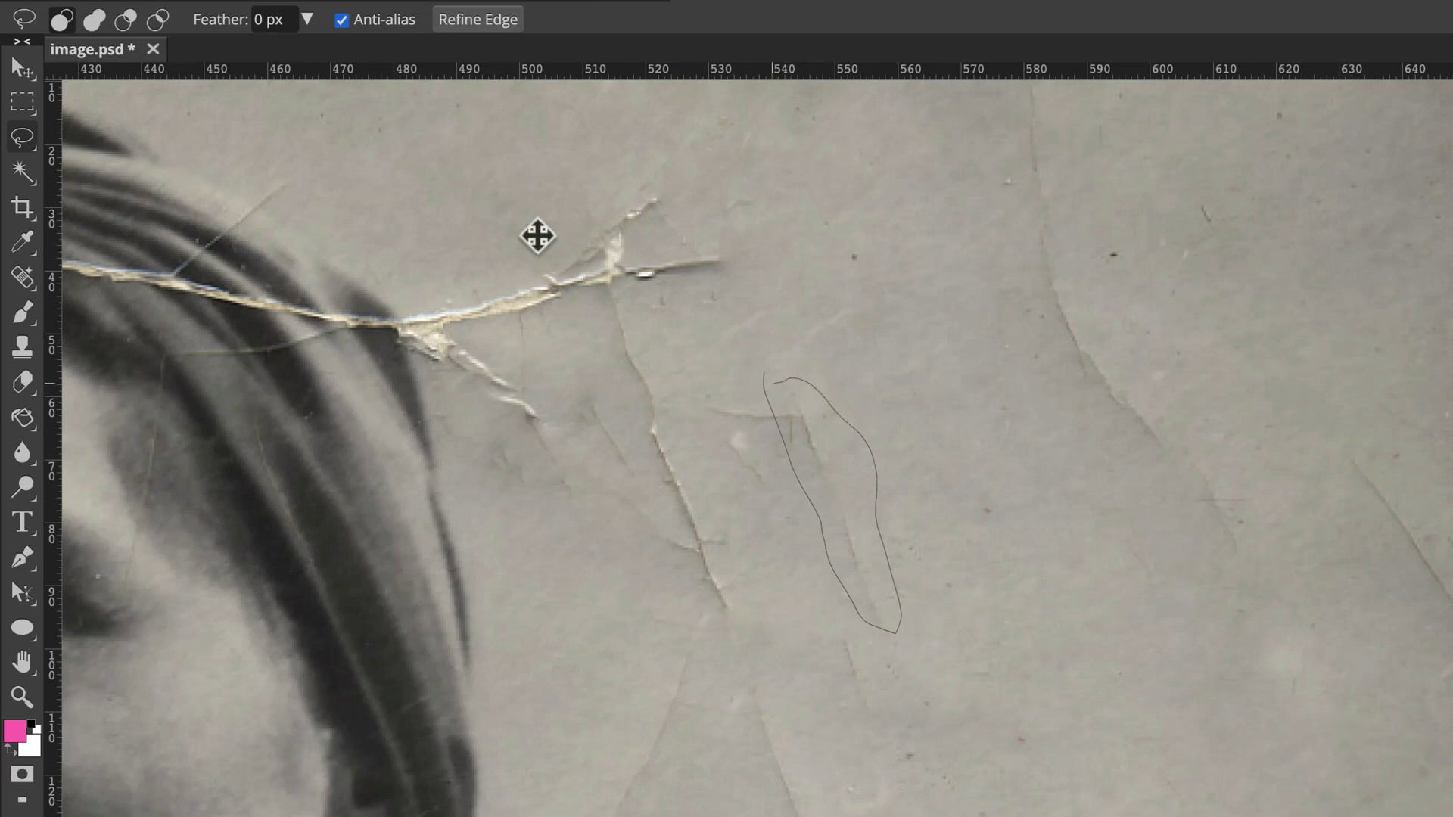
left_click(106, 1)
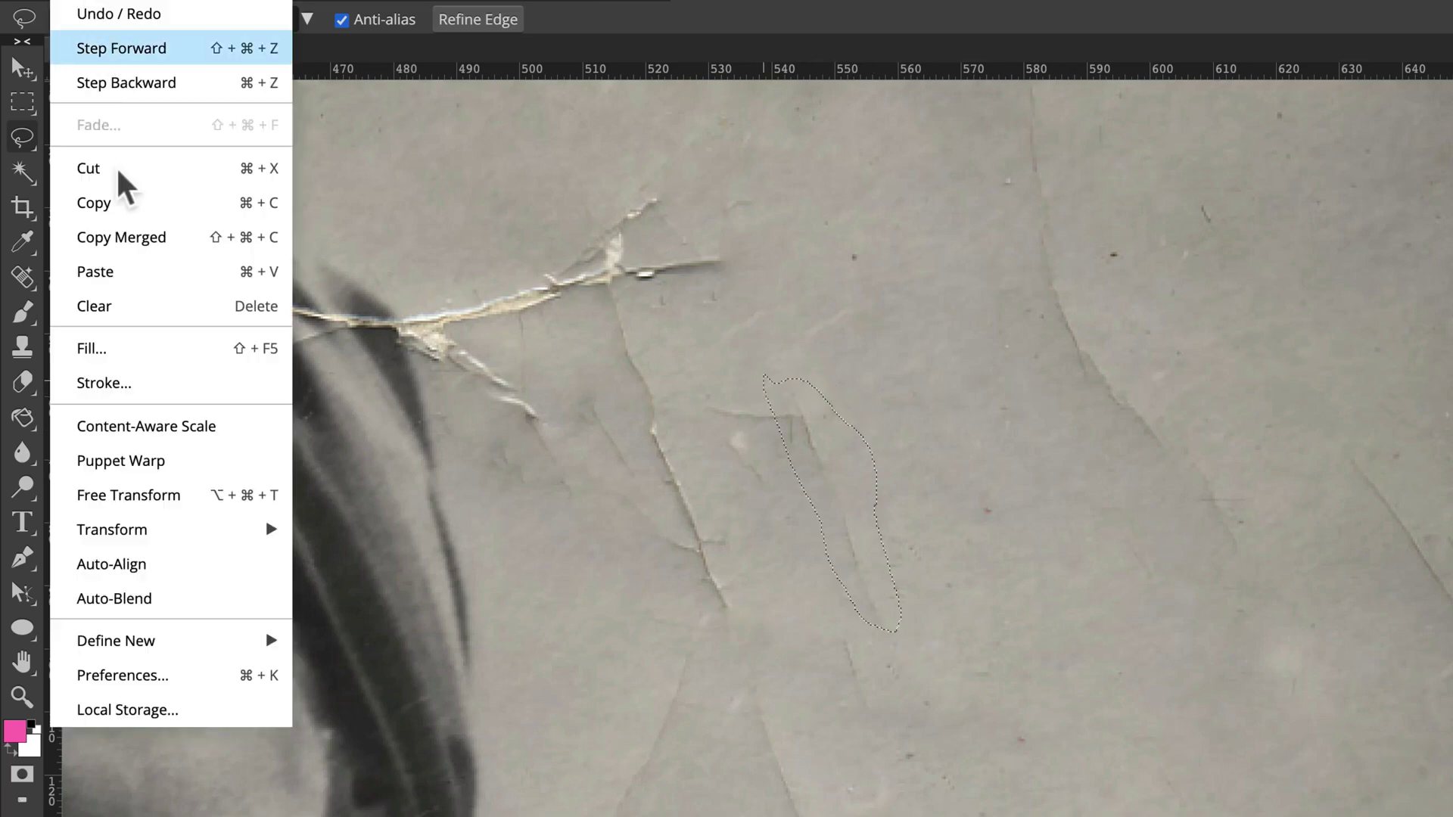
left_click(175, 349)
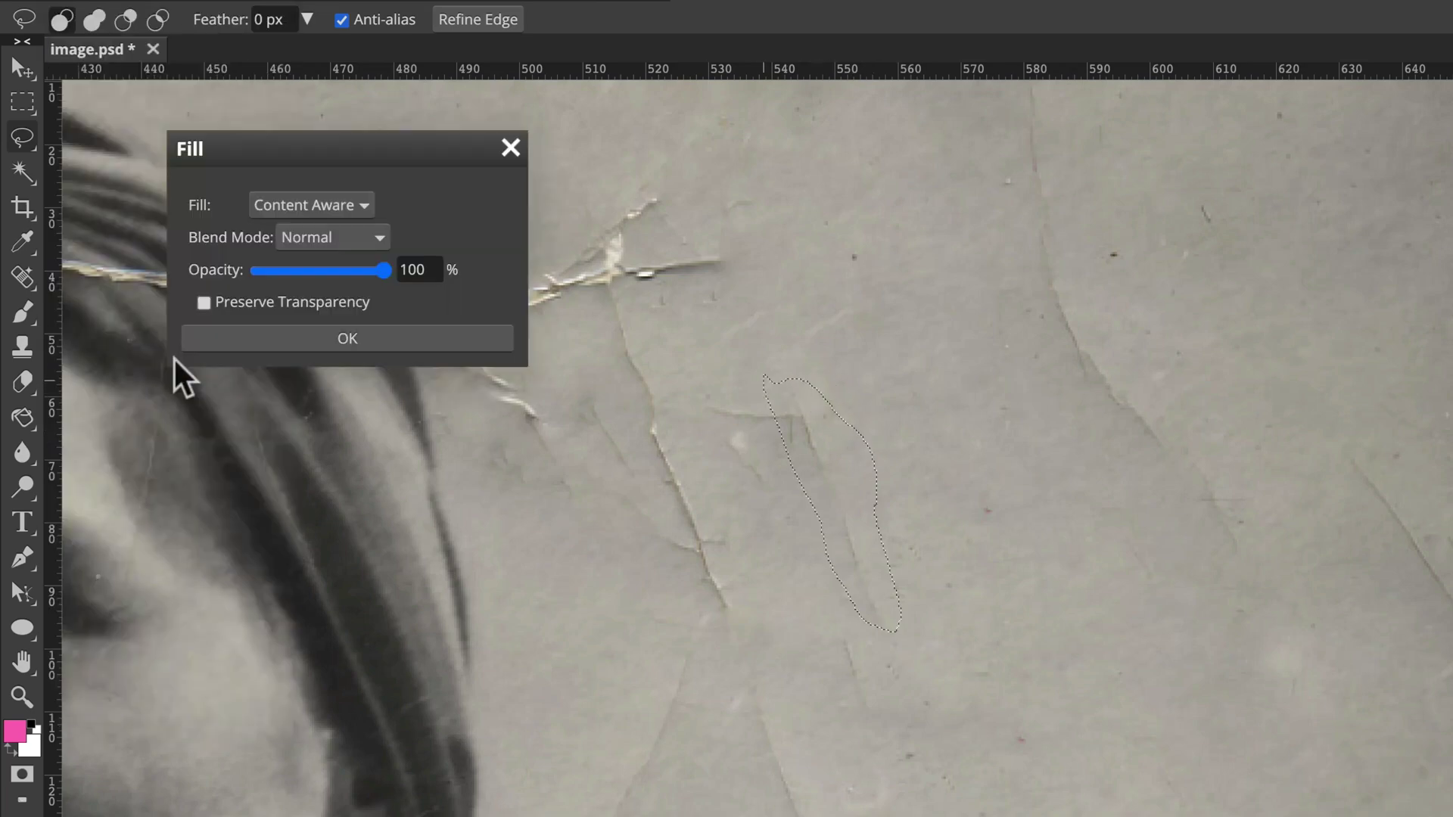
left_click(347, 338)
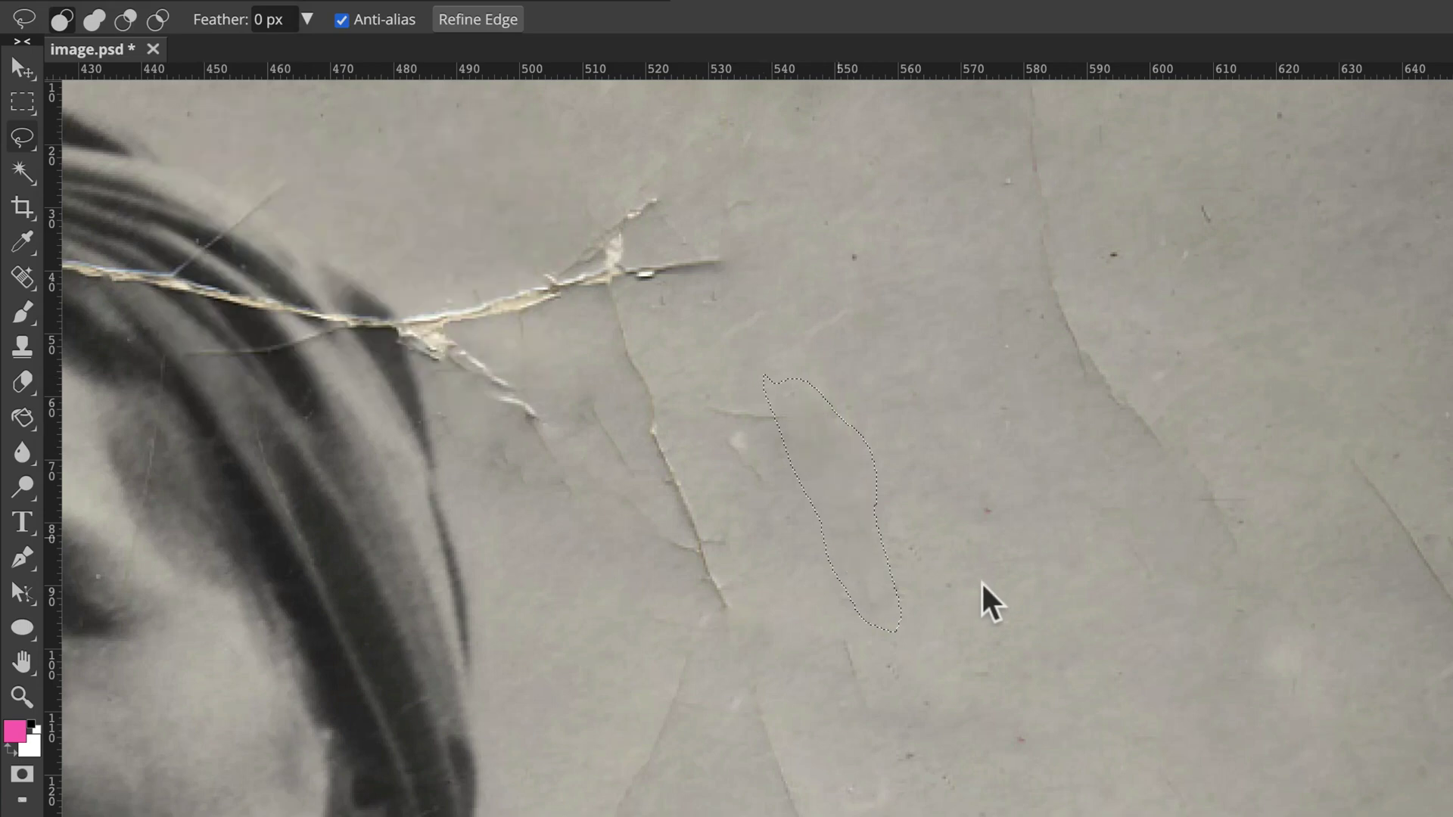
Spot-heal the upper part of the thin vertical scratch in the woman's dark hair with a size 15 brush.
key("ctrl+d")
left_click_drag(915, 708, 1157, 202)
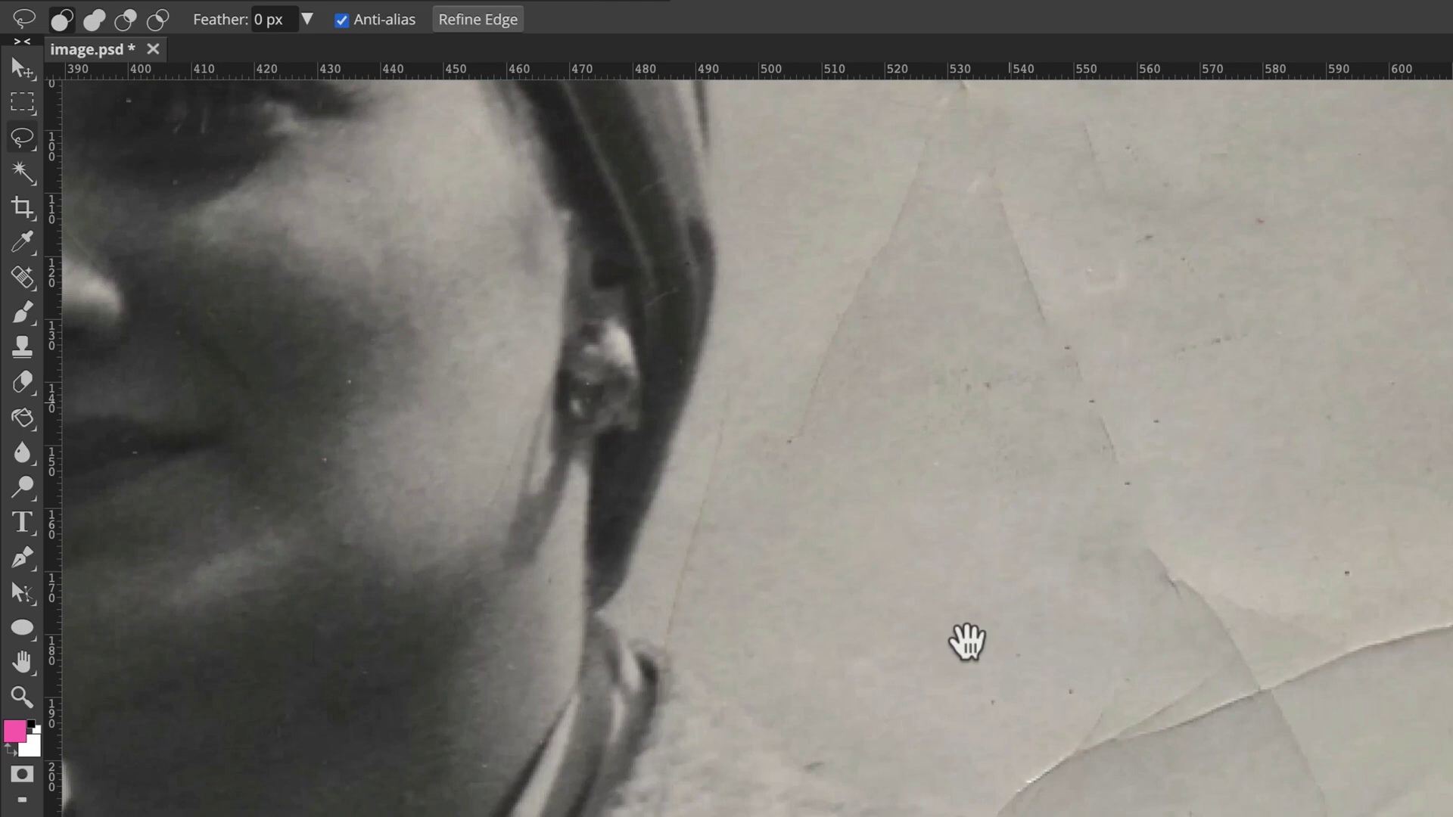
left_click_drag(792, 723, 1449, 816)
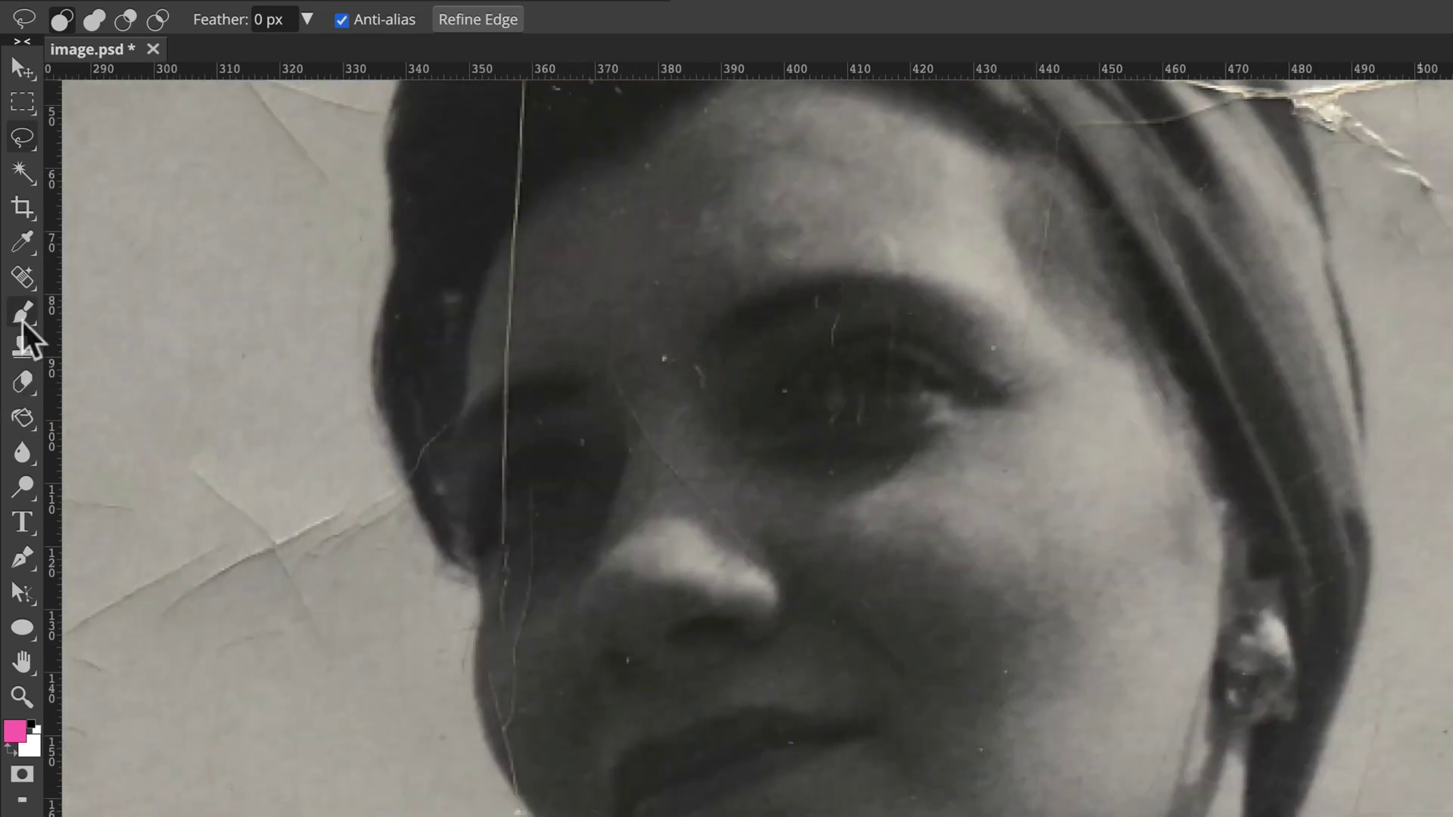
left_click(23, 278)
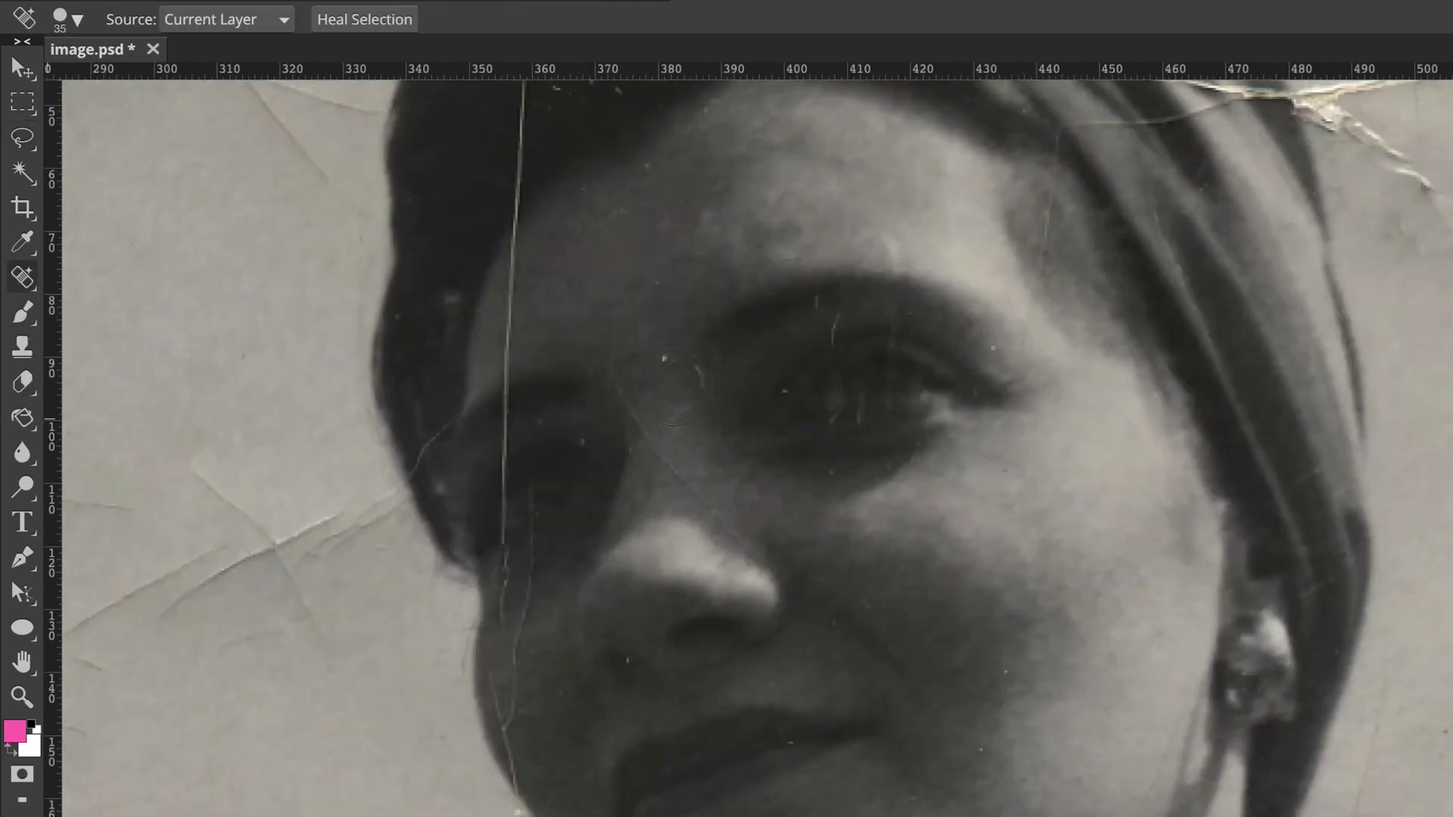
key("bracketleft")
key("bracketleft")
key("bracketleft")
key("bracketleft")
key("bracketleft")
key("bracketright")
key("bracketleft")
left_click_drag(654, 505, 1002, 784)
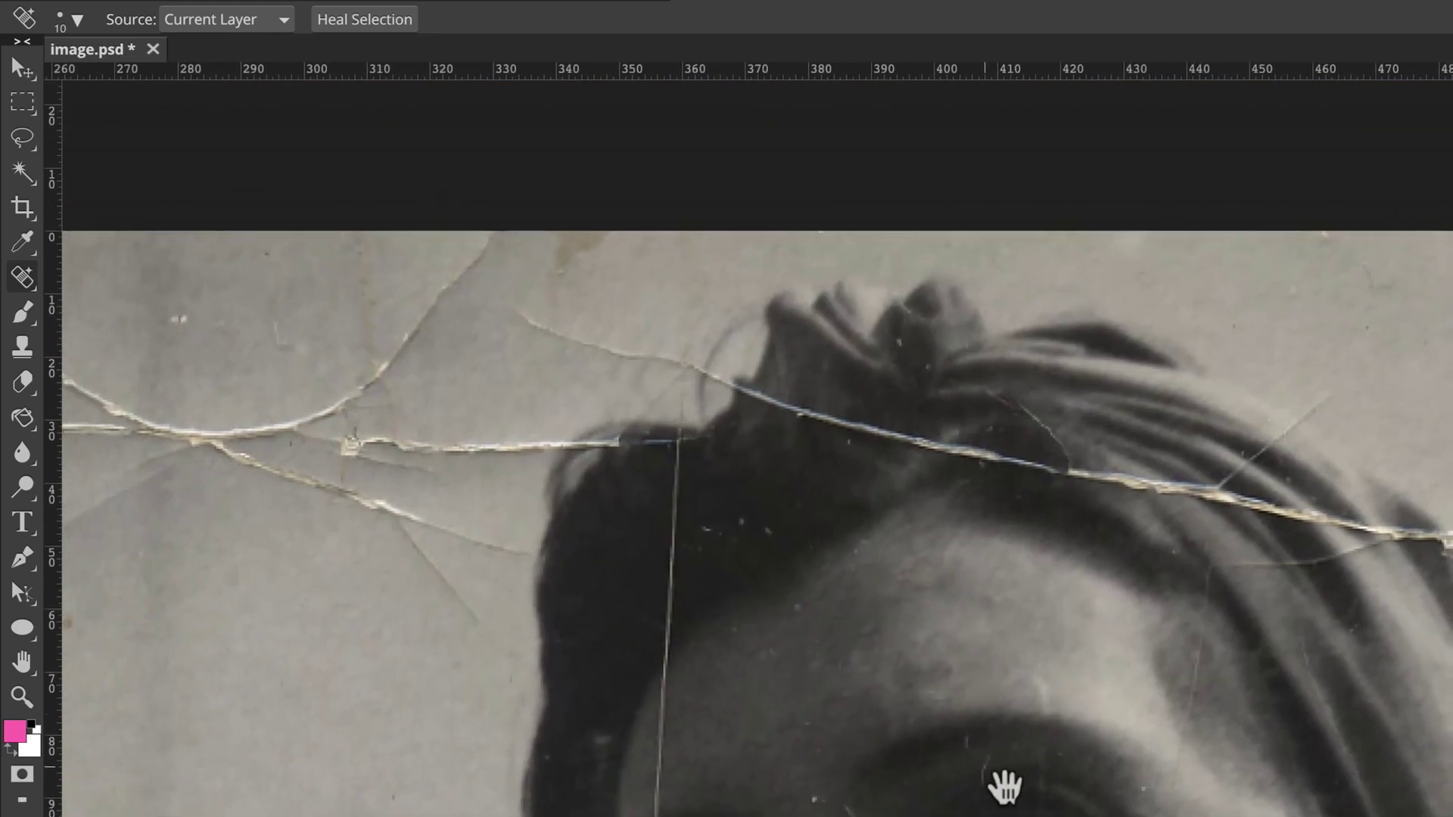
key("bracketright")
left_click(673, 505)
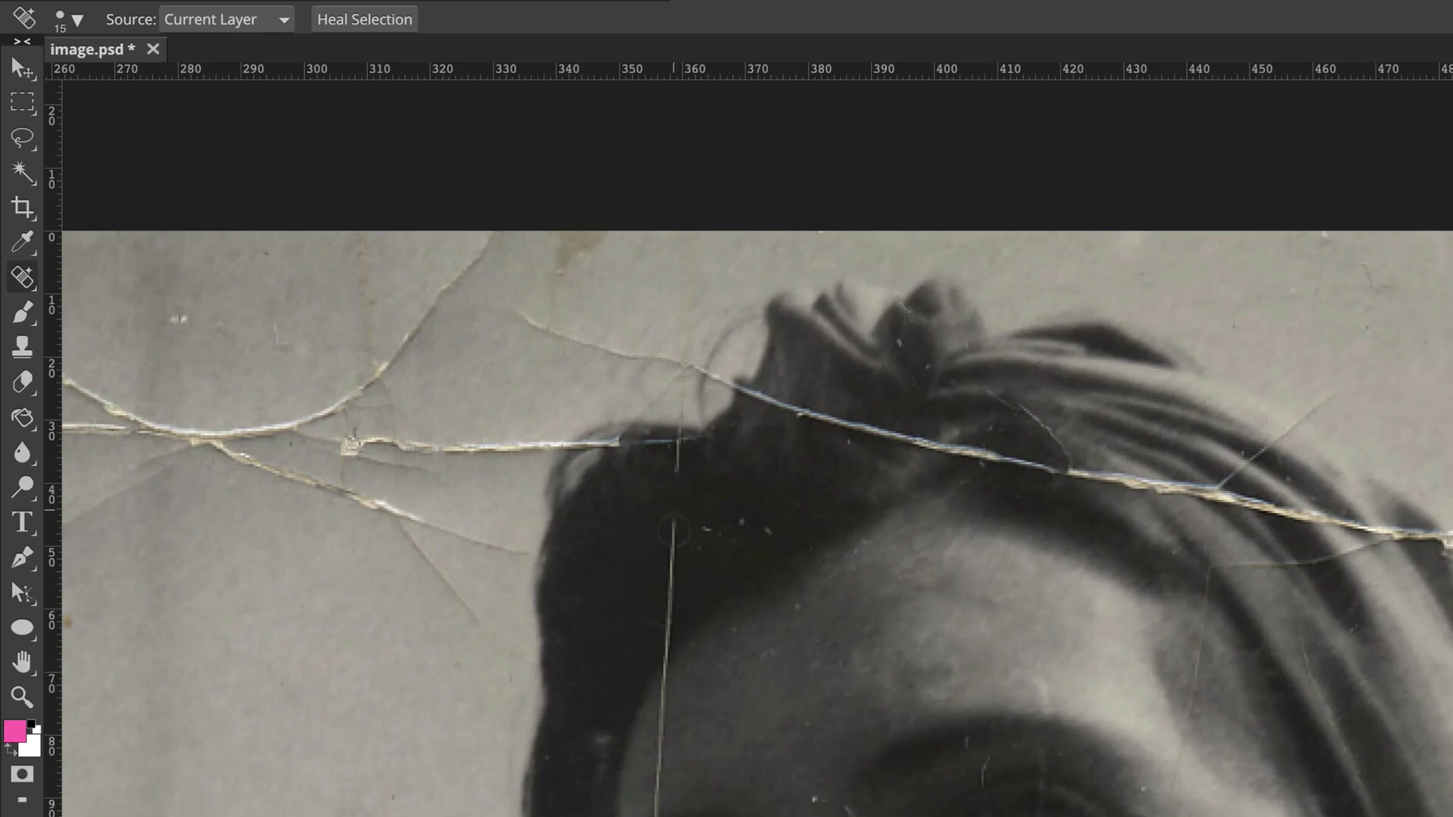
left_click_drag(672, 533, 669, 582)
left_click(670, 600)
Lasso the nearly horizontal bright crease in the sky left of the curved crease near the photo's top edge and fill it with Content Aware.
mouse_move(605, 598)
left_mouse_down()
mouse_move(928, 638)
mouse_move(1174, 609)
mouse_move(1193, 558)
mouse_move(1238, 647)
left_mouse_up()
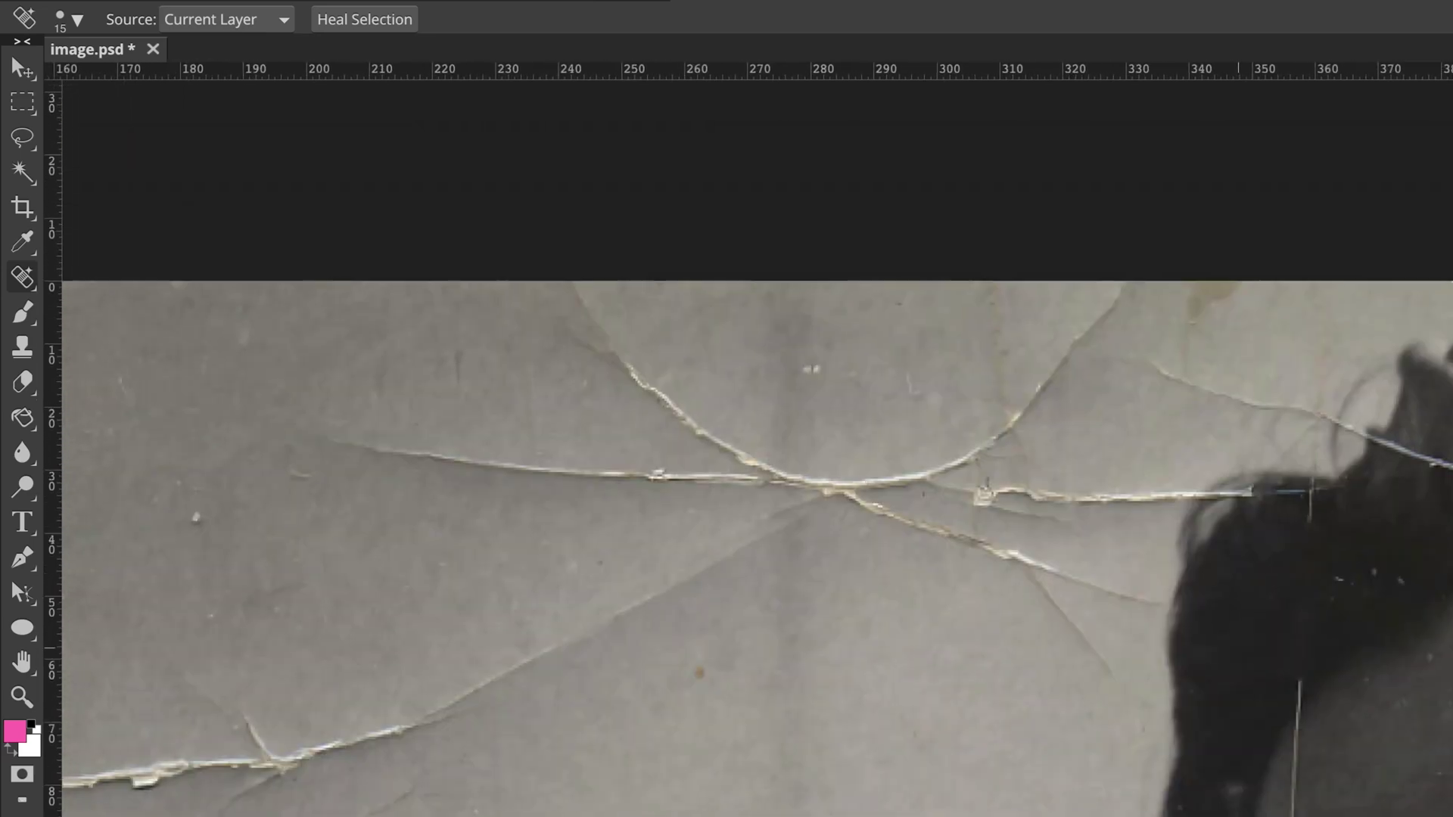
left_click(22, 137)
mouse_move(437, 455)
left_mouse_down()
mouse_move(659, 461)
mouse_move(755, 494)
mouse_move(552, 506)
mouse_move(428, 491)
mouse_move(345, 470)
mouse_move(325, 450)
mouse_move(343, 446)
mouse_move(314, 435)
left_mouse_up()
left_click(83, 8)
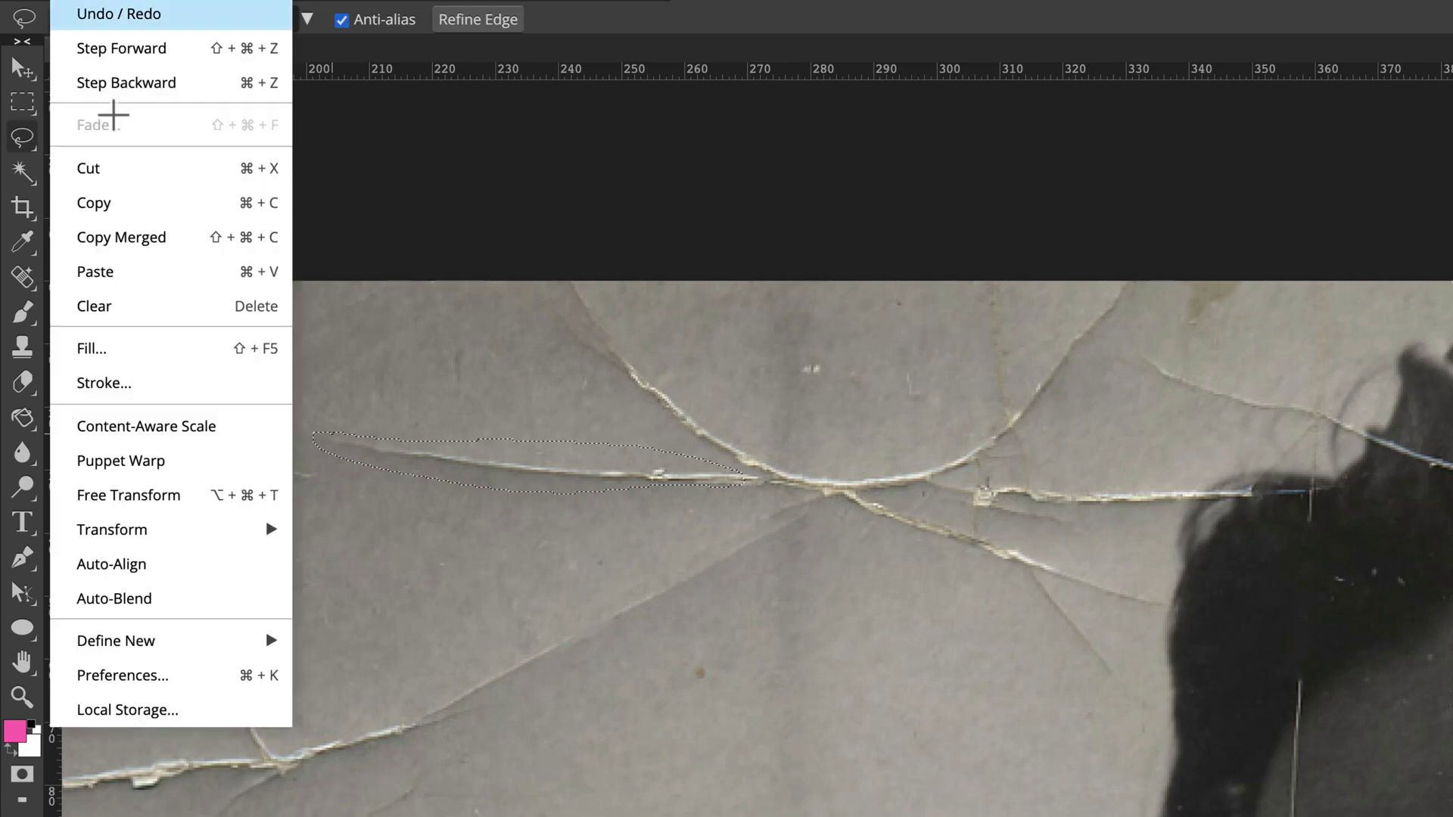
left_click(143, 351)
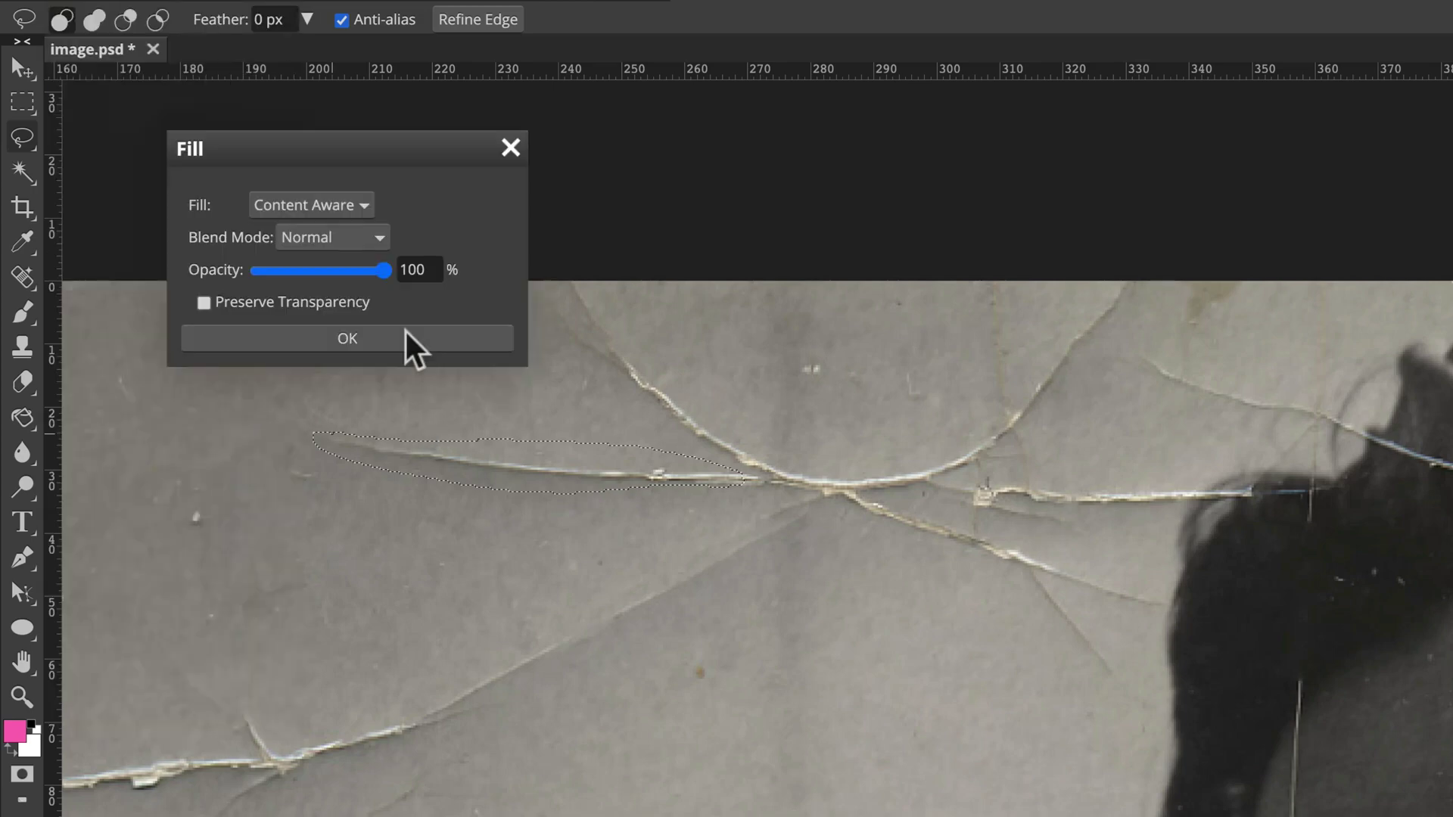
left_click(420, 346)
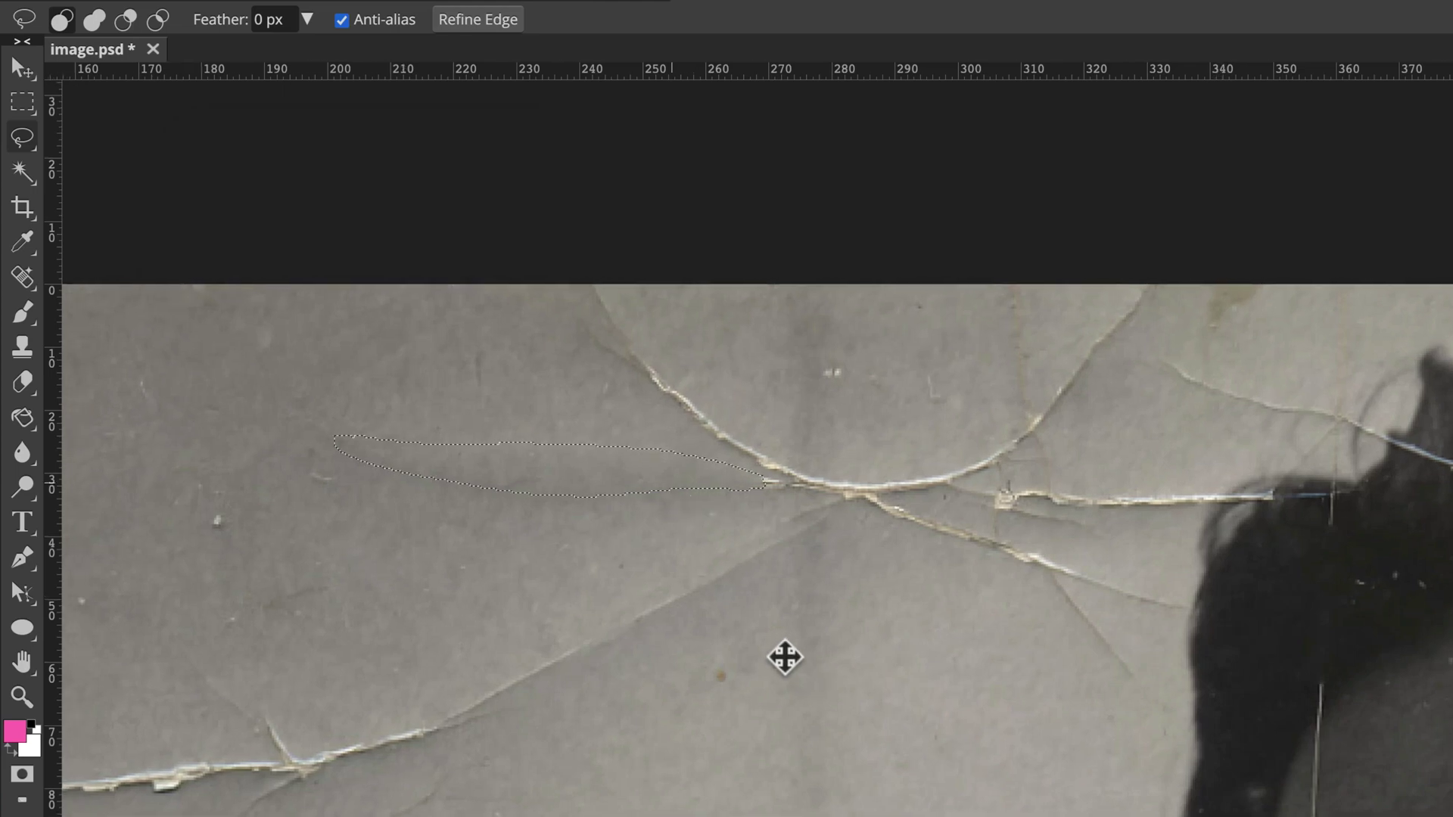
key("ctrl+d")
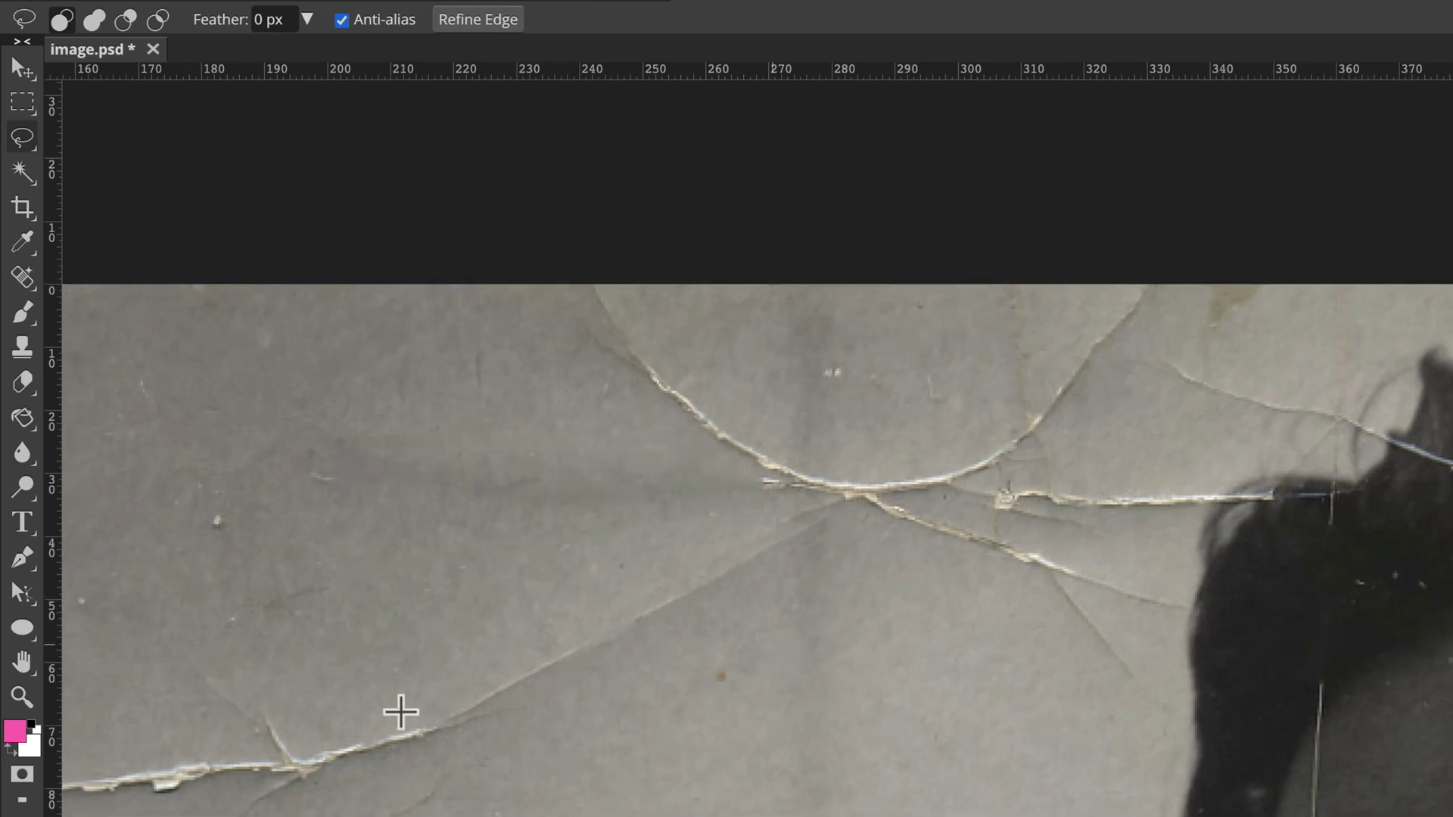
Spot-heal the brown speck in the sky and the end of the faint crease just above the girl's head.
left_click_drag(326, 690, 1407, 775)
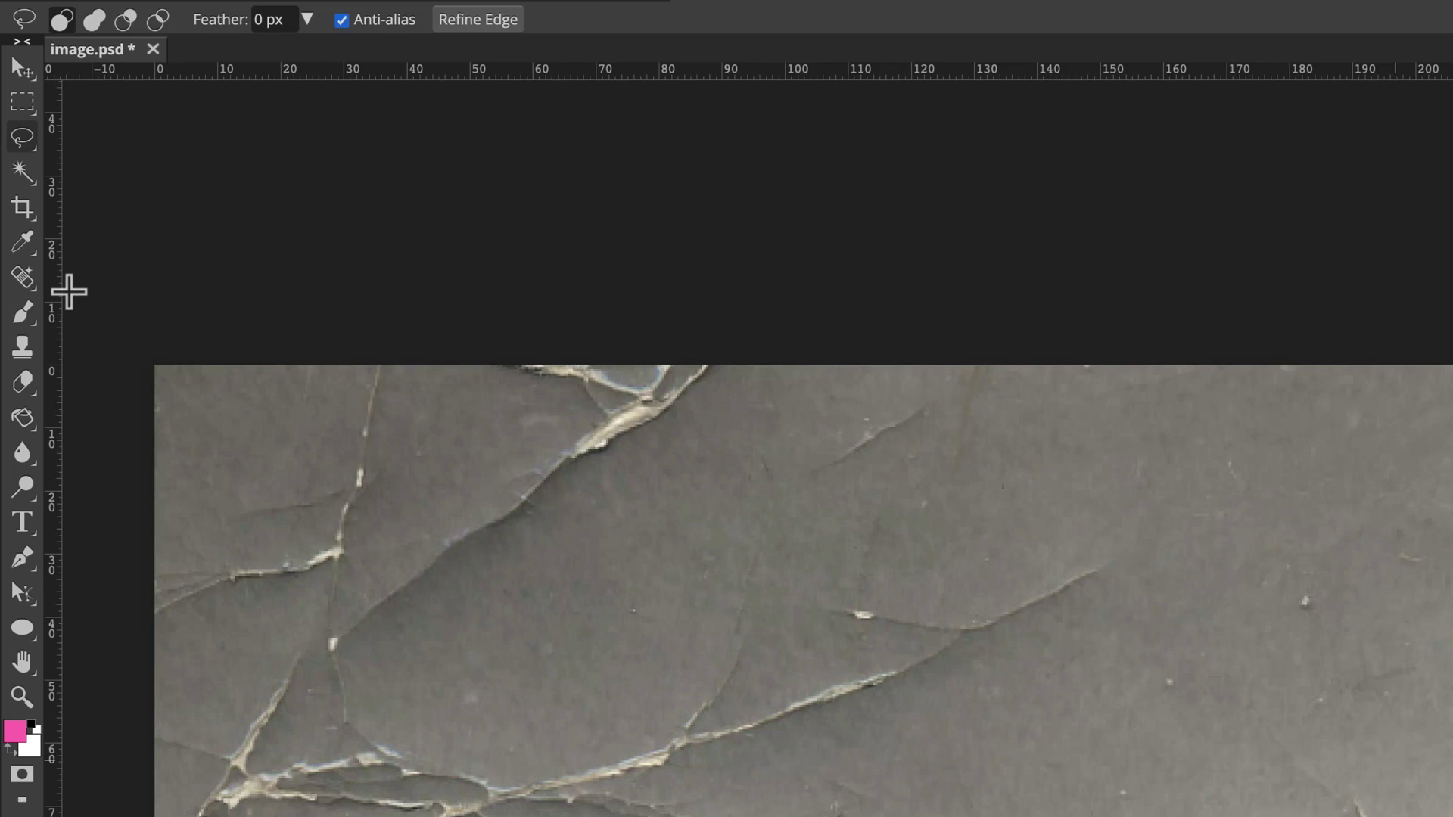
left_click(22, 277)
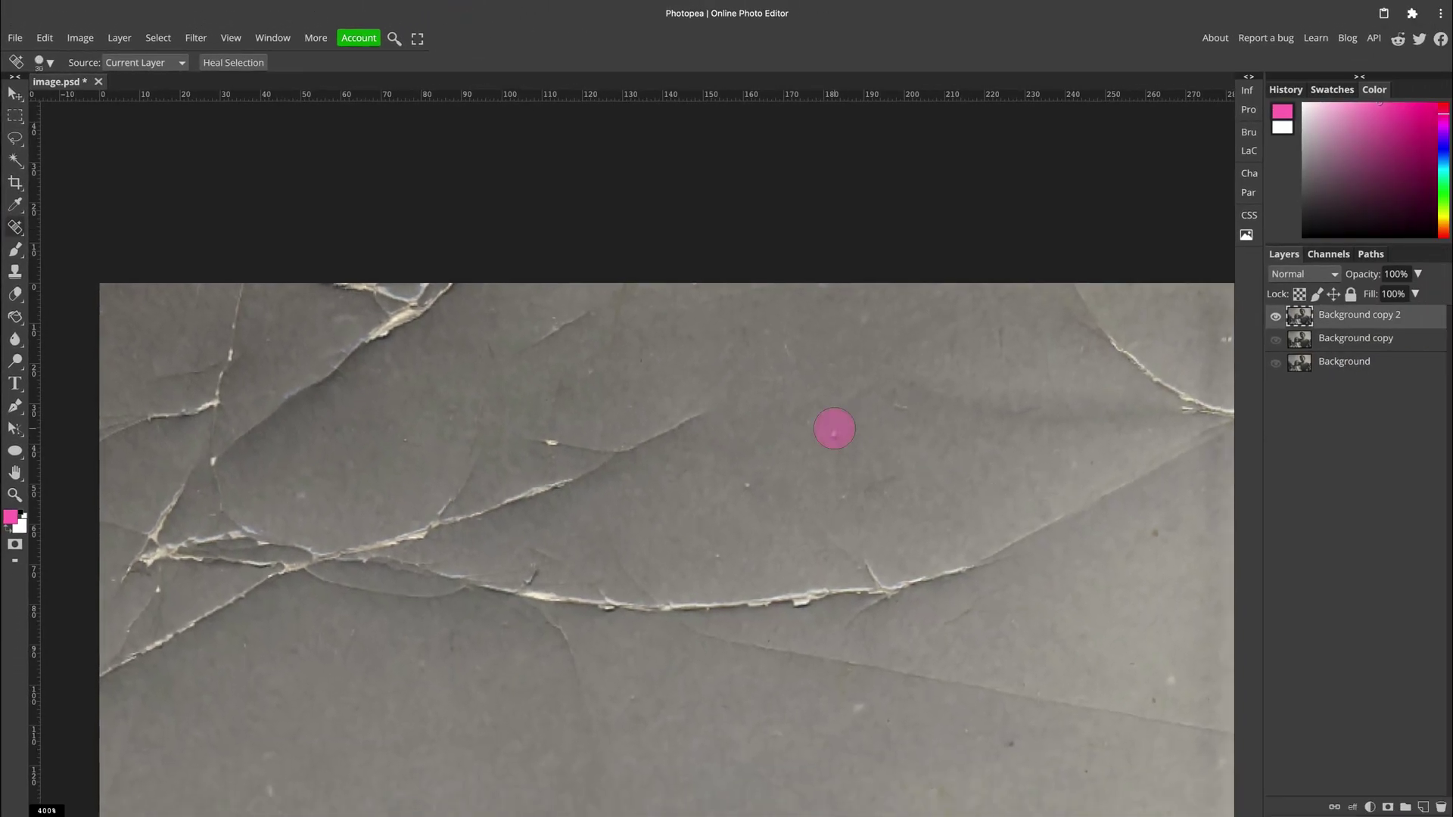
left_click(1158, 534)
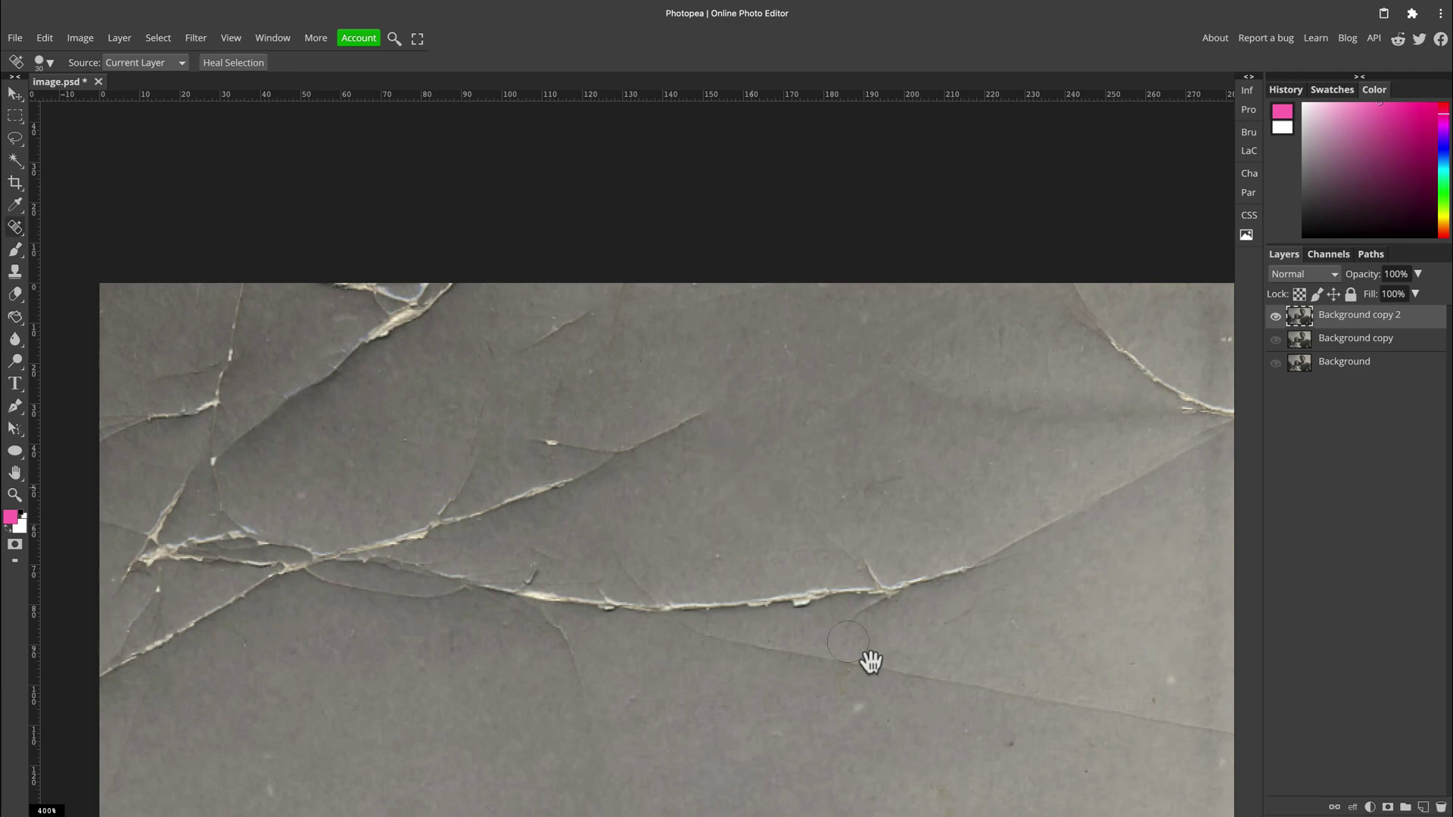
scroll(856, 457, "down", 5)
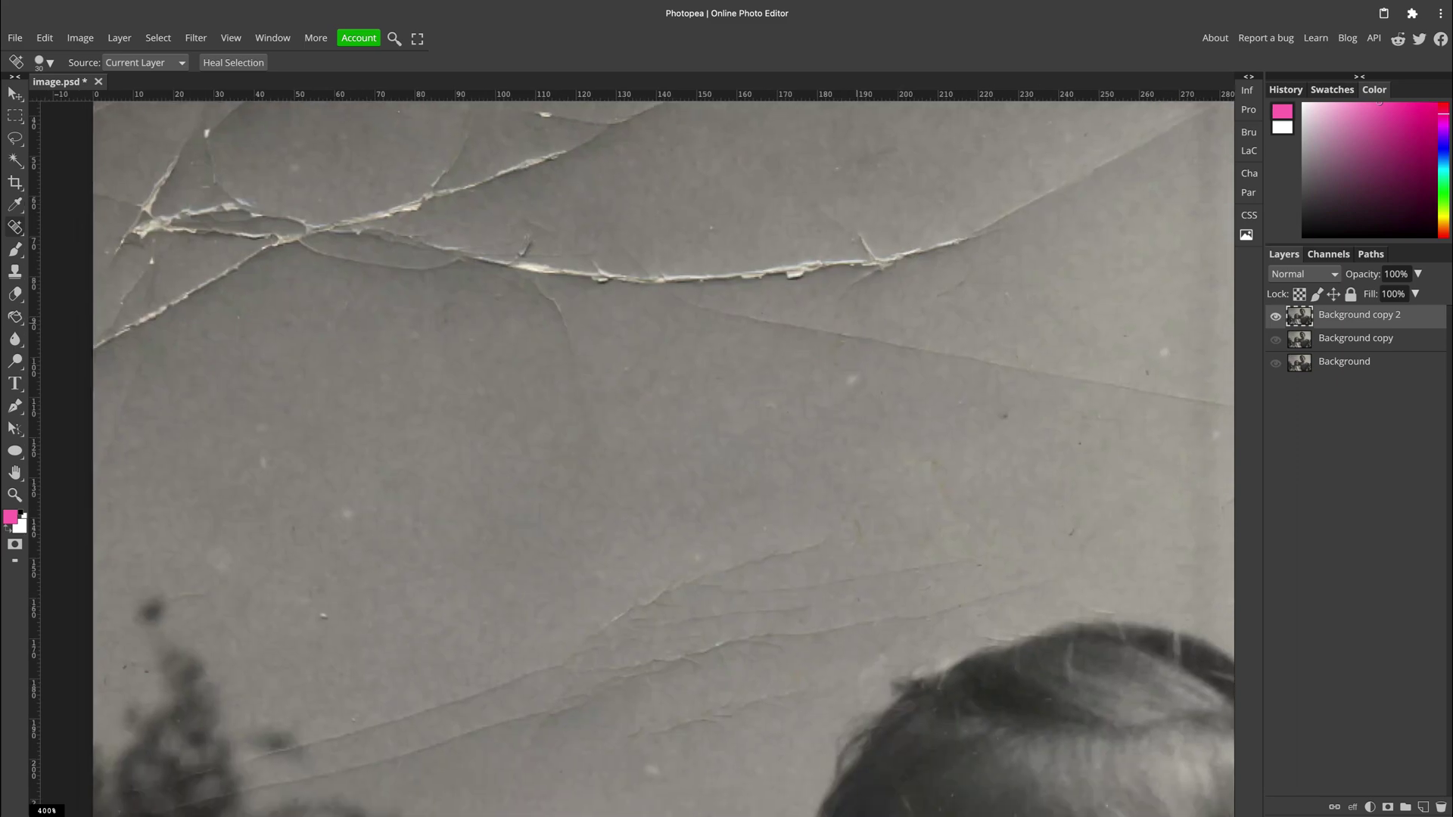
left_click_drag(909, 533, 798, 330)
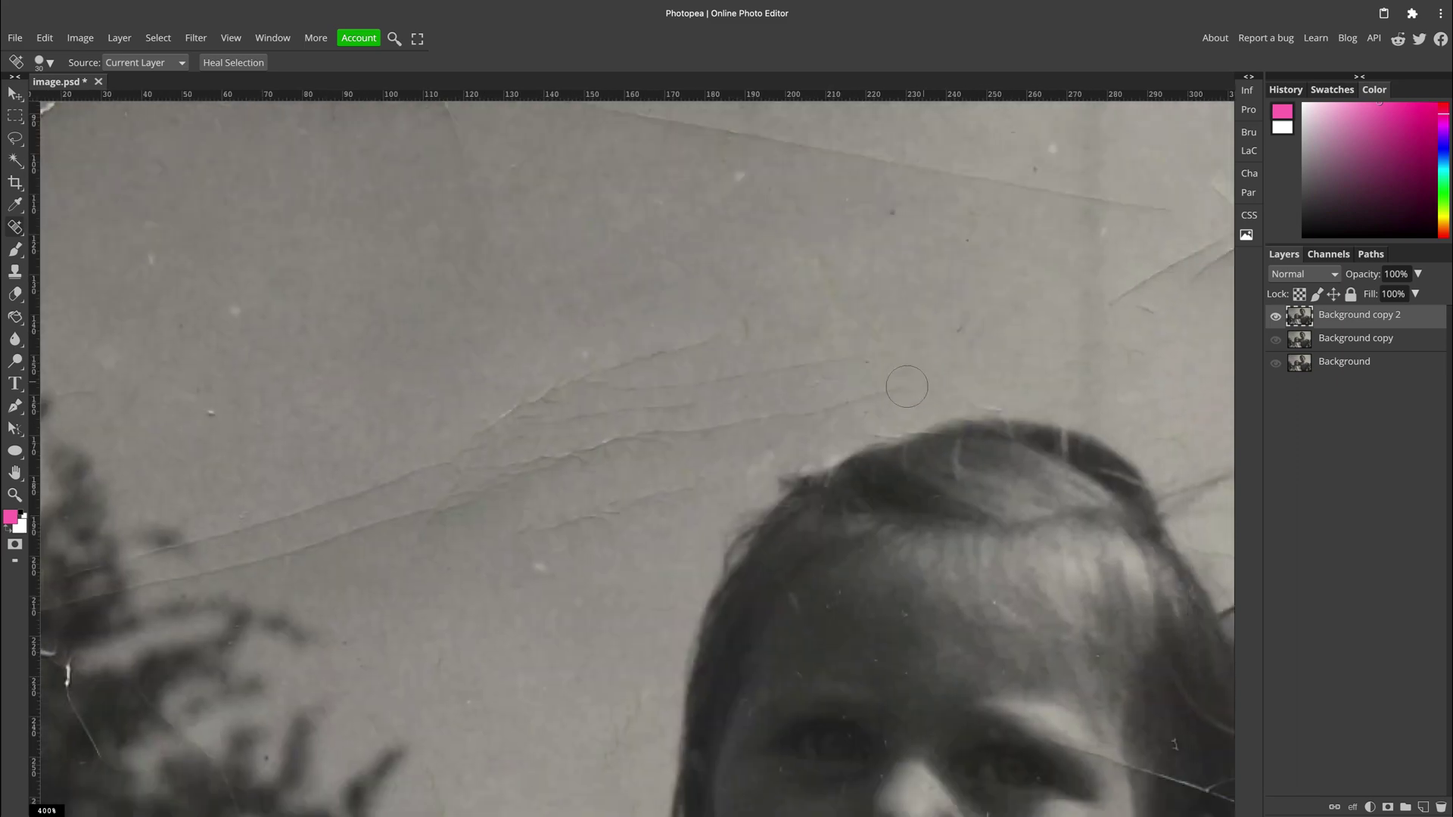
left_click(890, 390)
Lasso the topmost faint slanted crease in the sky left of the girl's head and fill it with Content Aware.
key("super+minus")
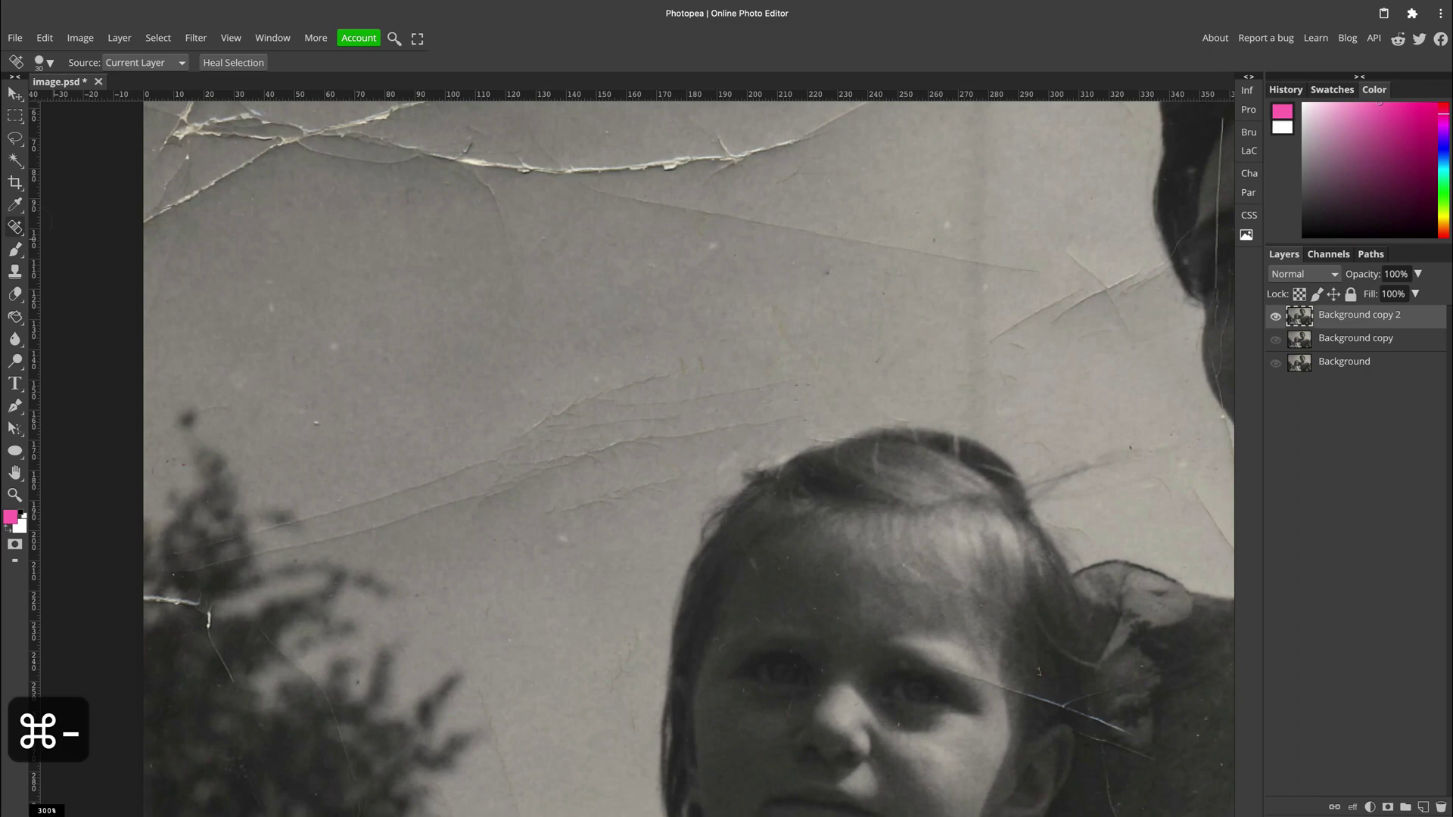
left_click(15, 138)
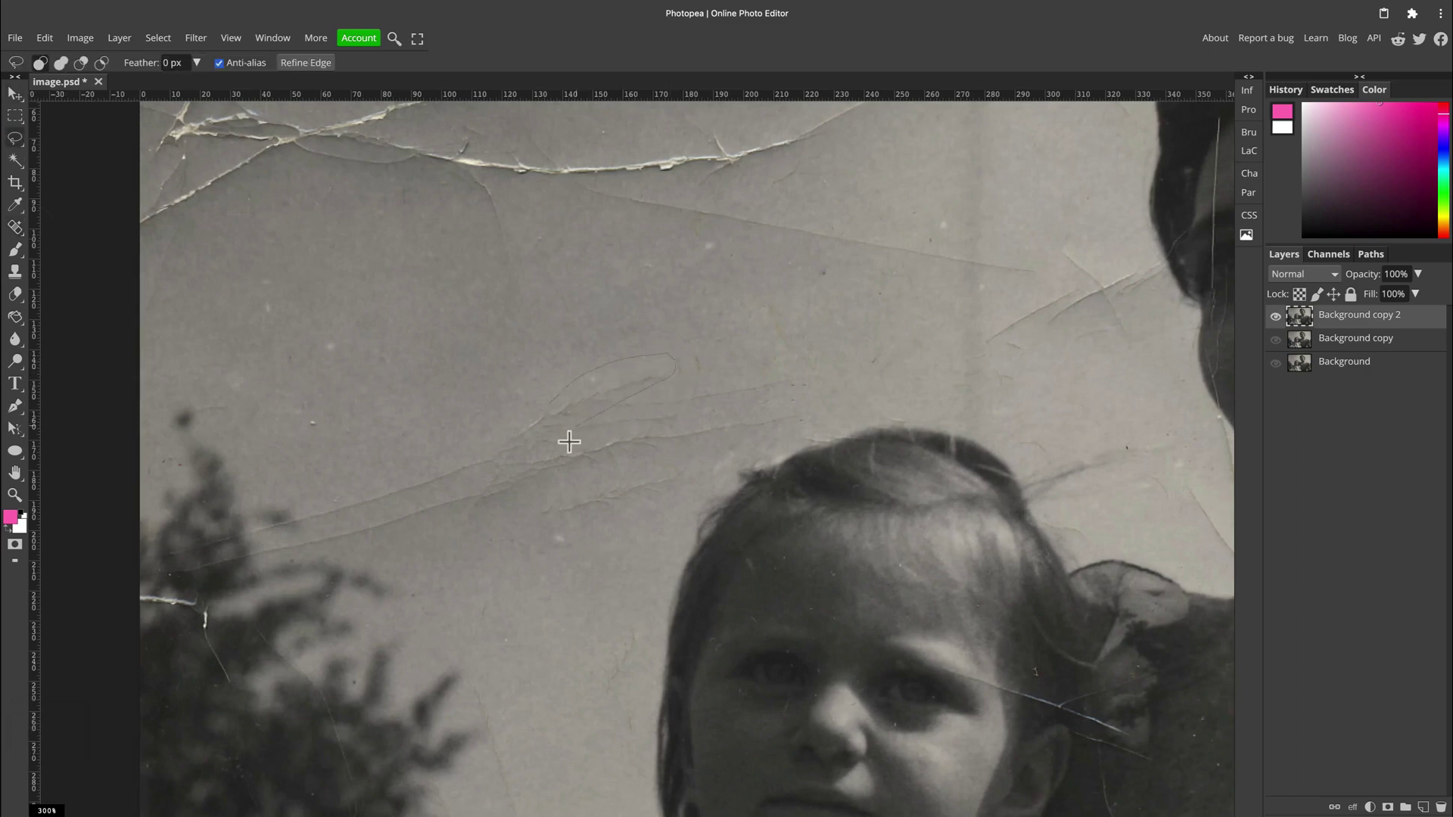
left_click_drag(525, 434, 561, 405)
left_click(81, 39)
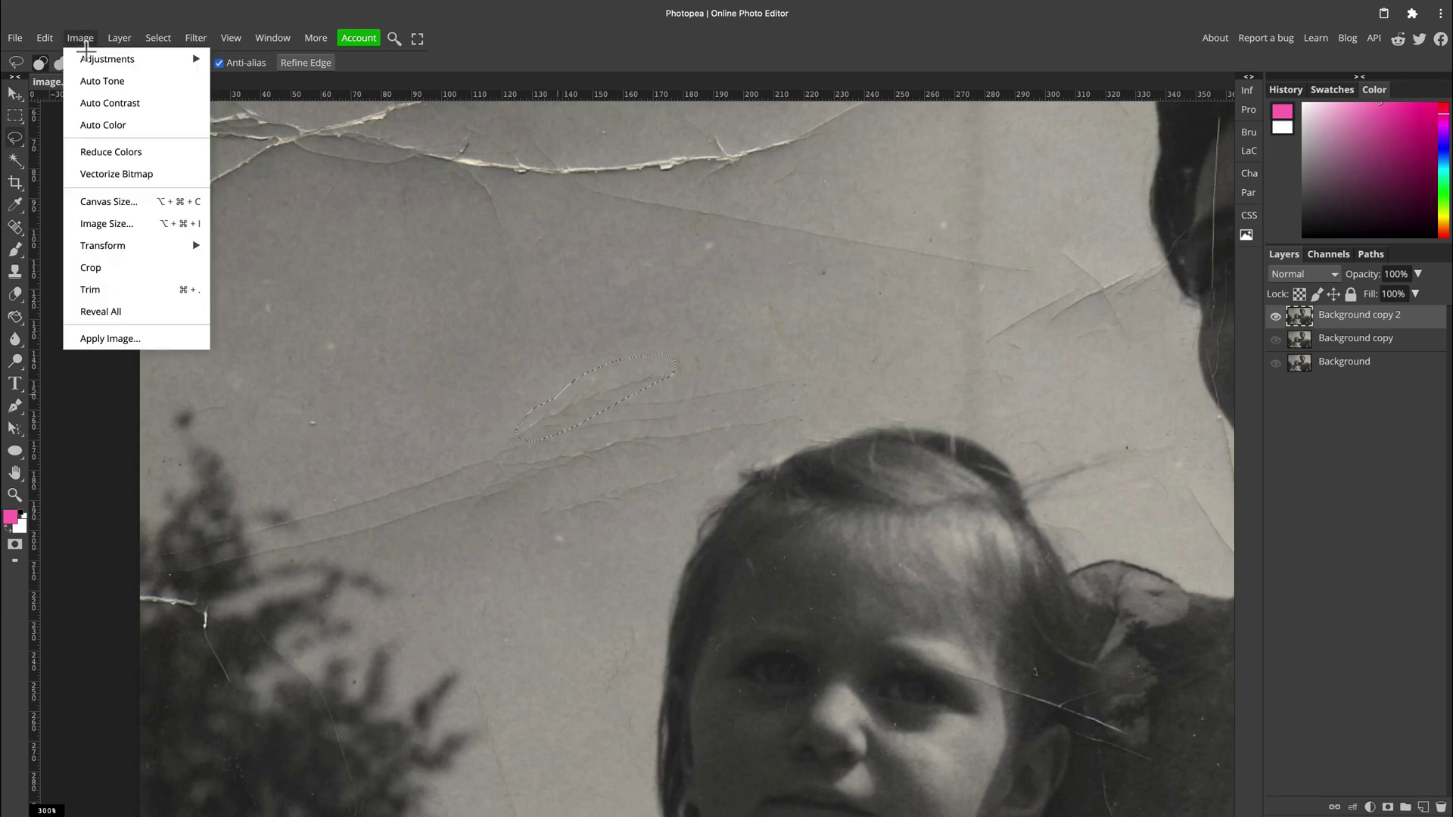
mouse_move(47, 41)
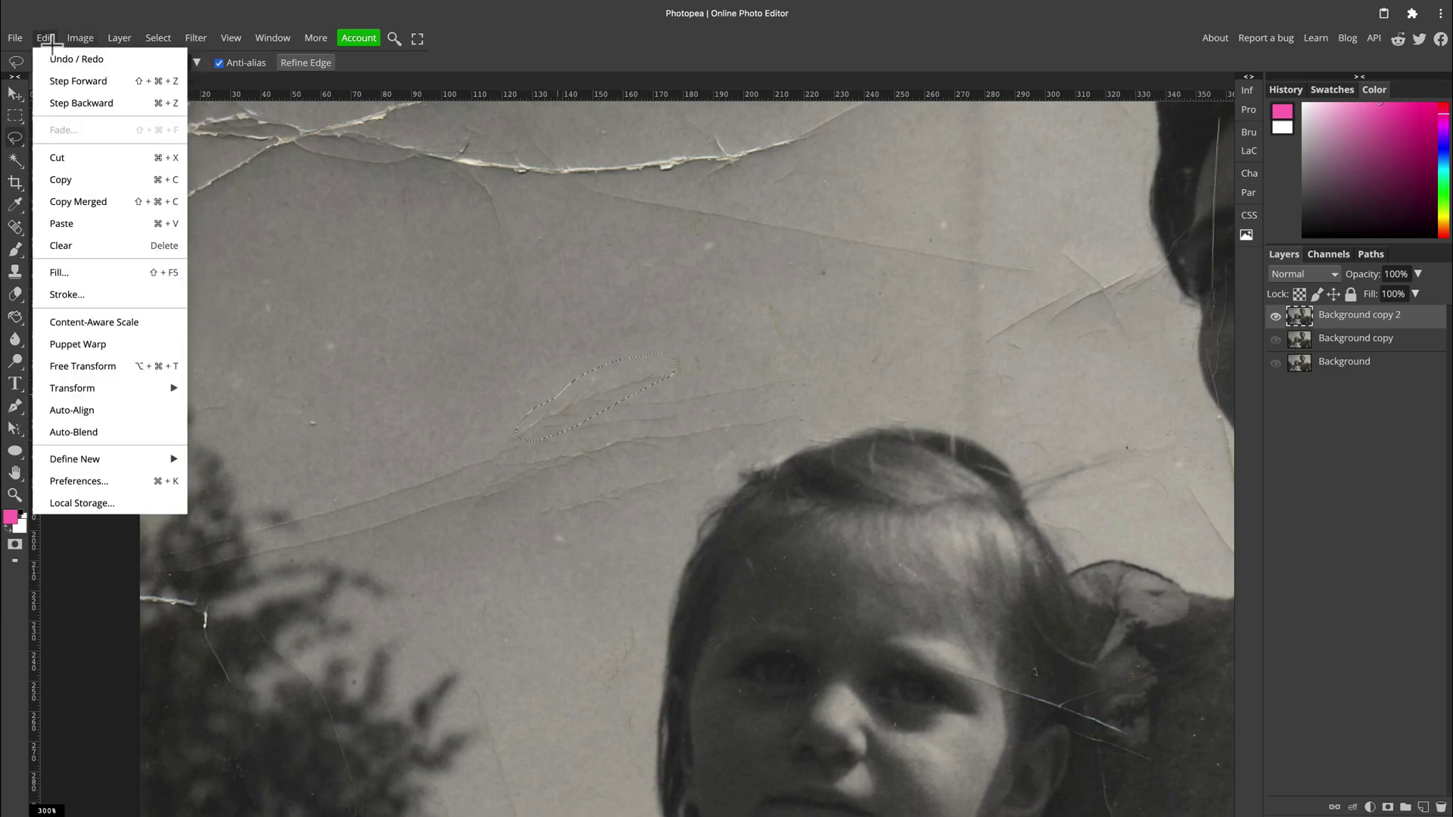
left_click(114, 277)
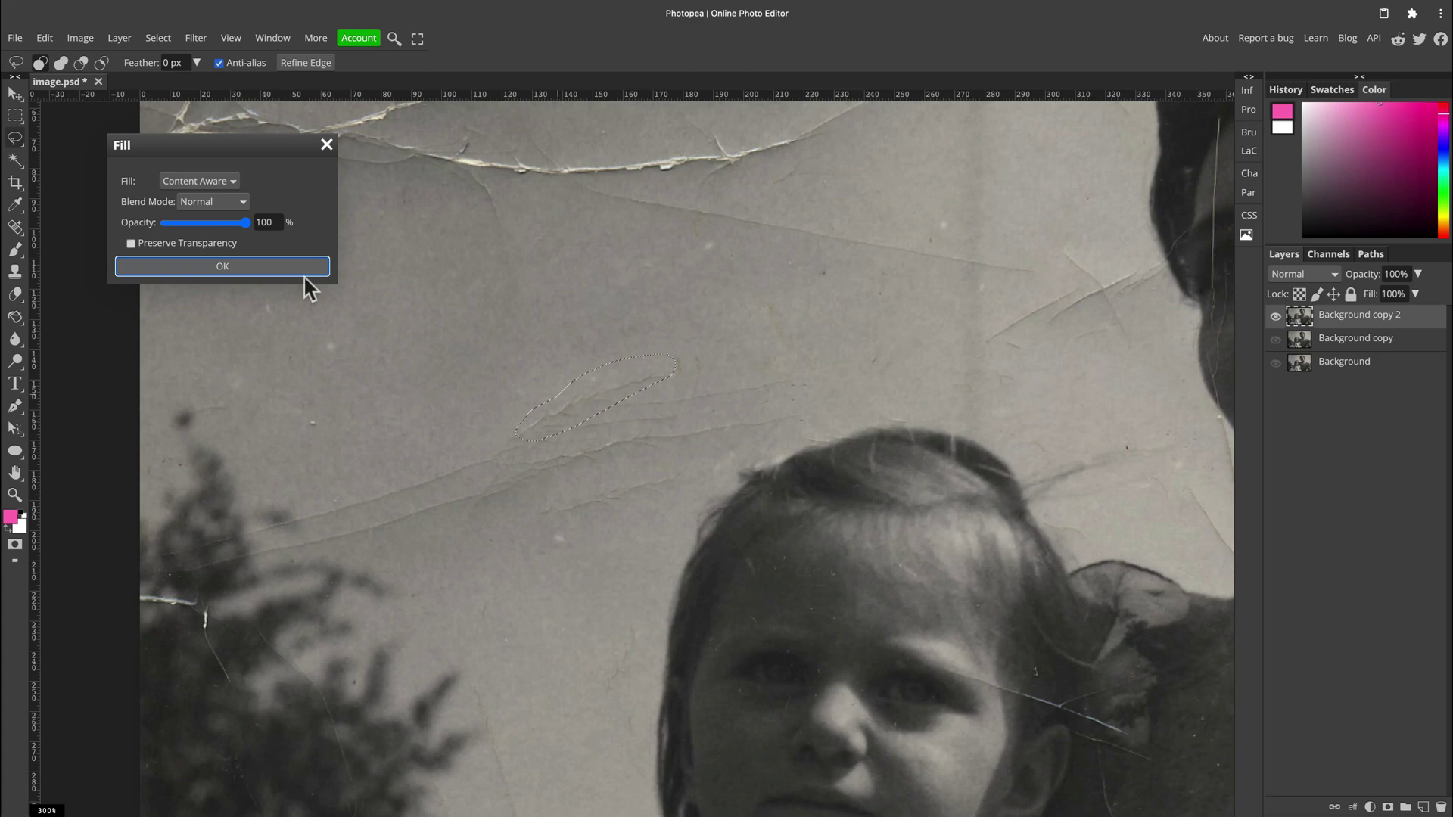
left_click(304, 274)
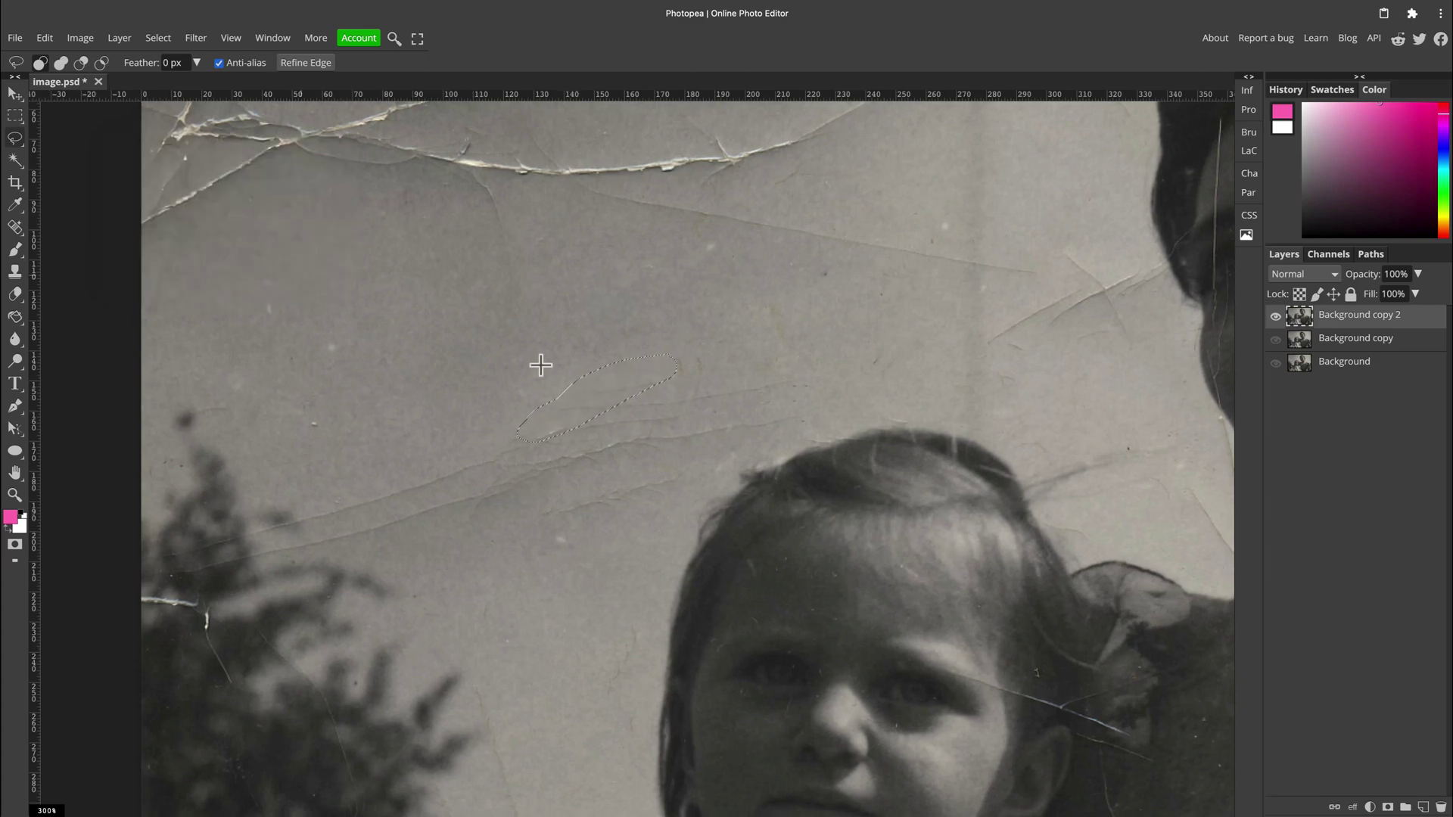
key("super+d")
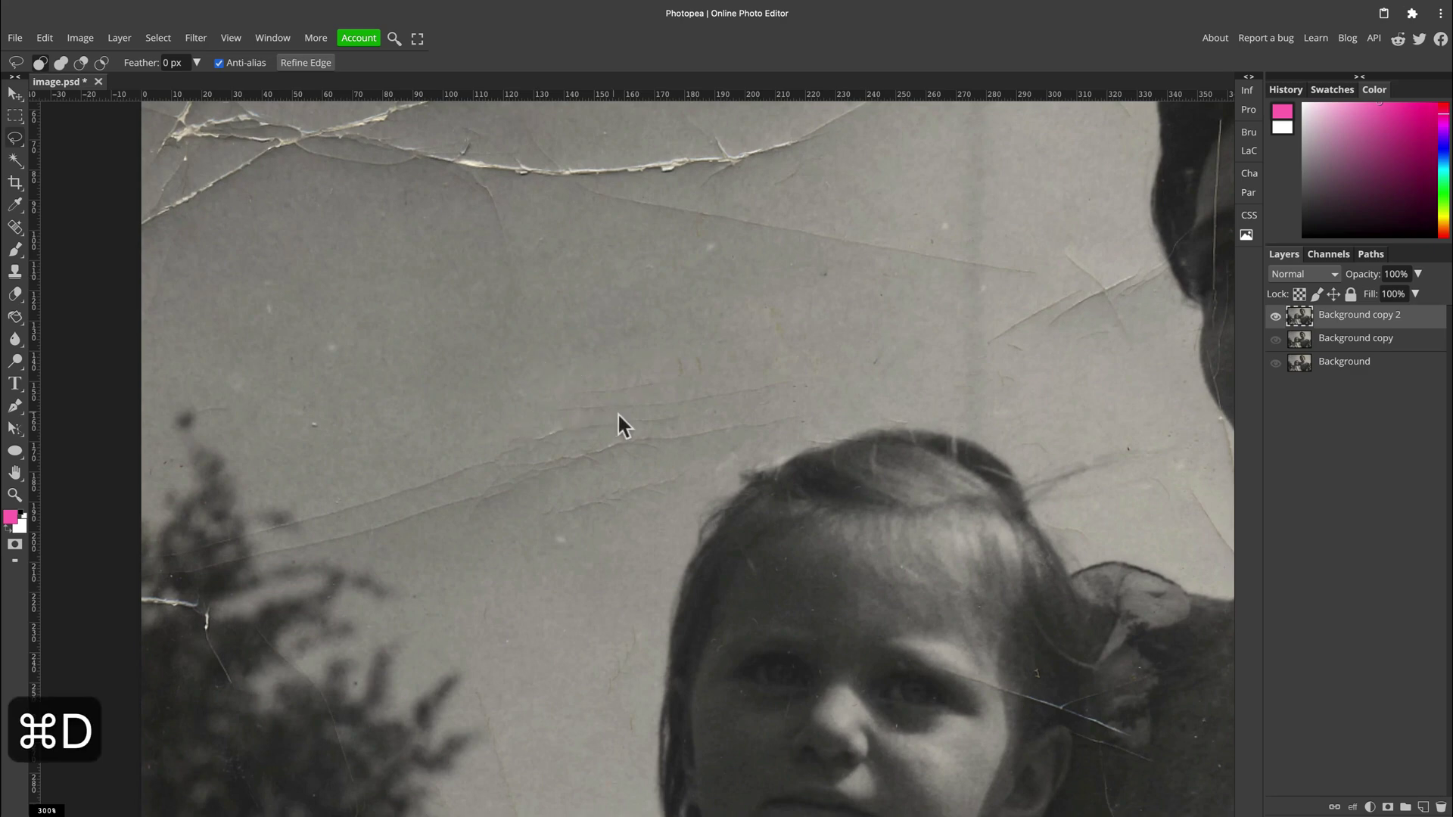
View the whole photo and turn on the original Background layer's visibility.
left_click_drag(570, 628, 709, 234)
left_click_drag(636, 502, 552, 303)
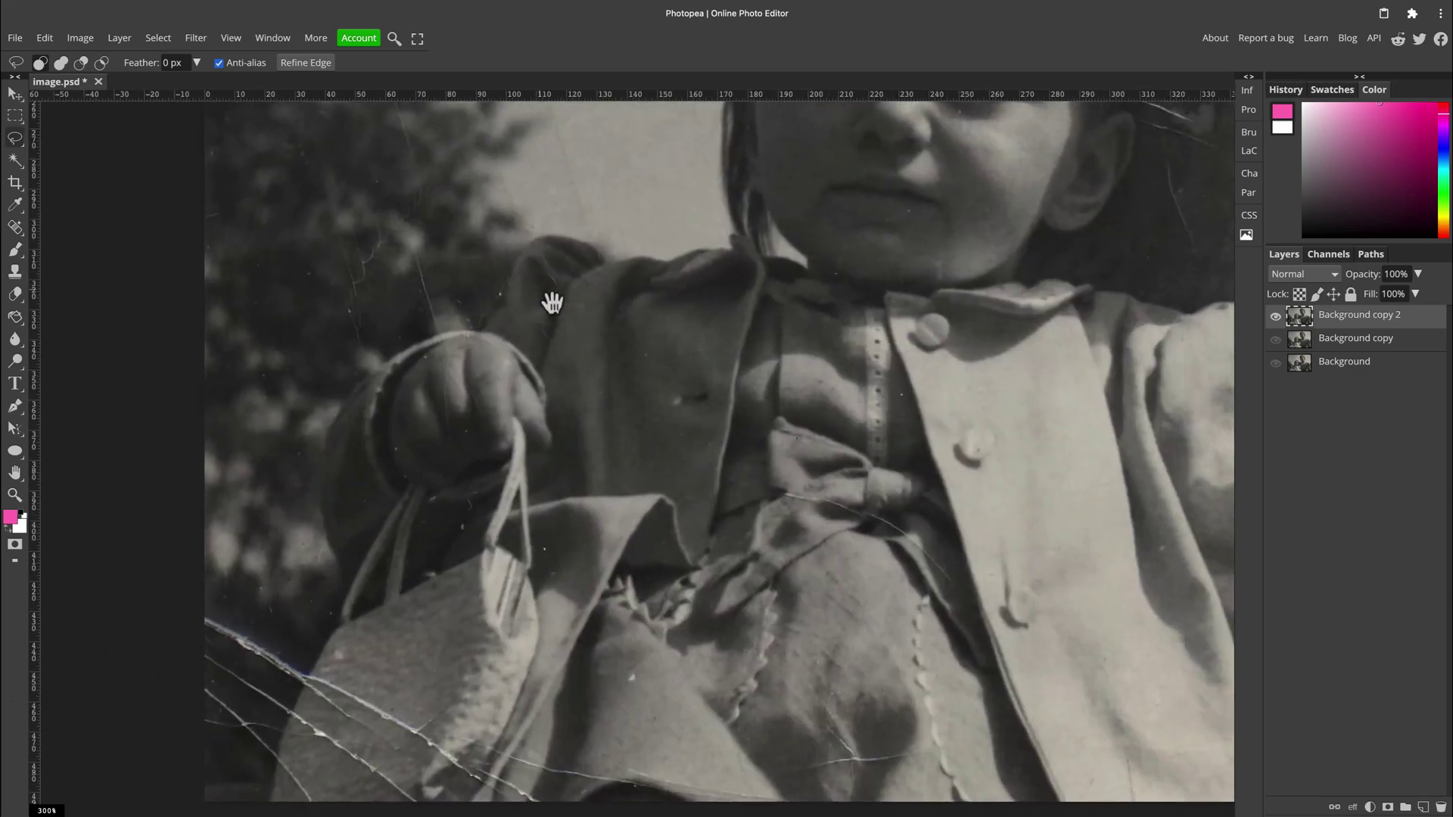
key("super+minus")
key("super+minus")
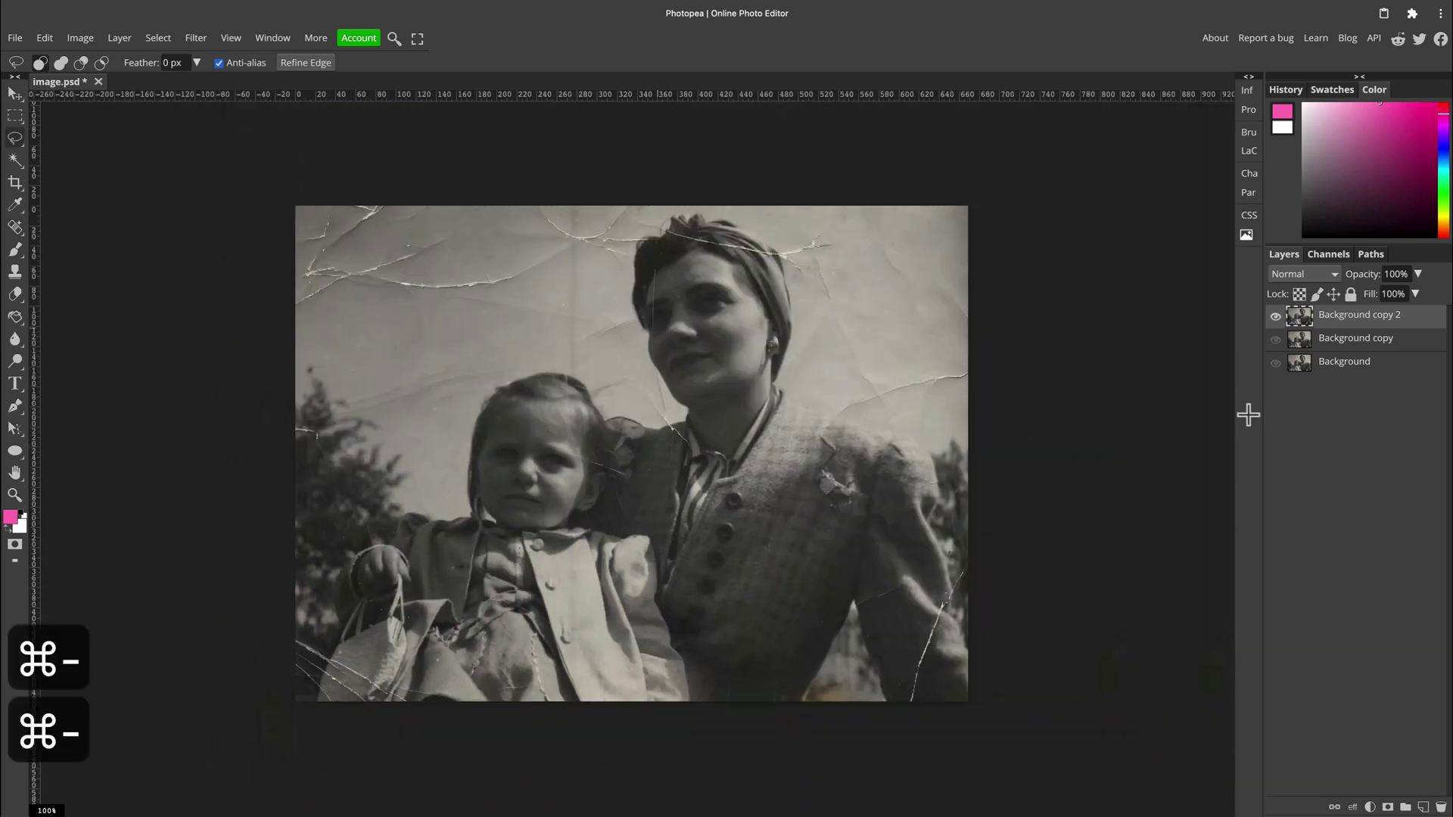
left_click(1275, 364)
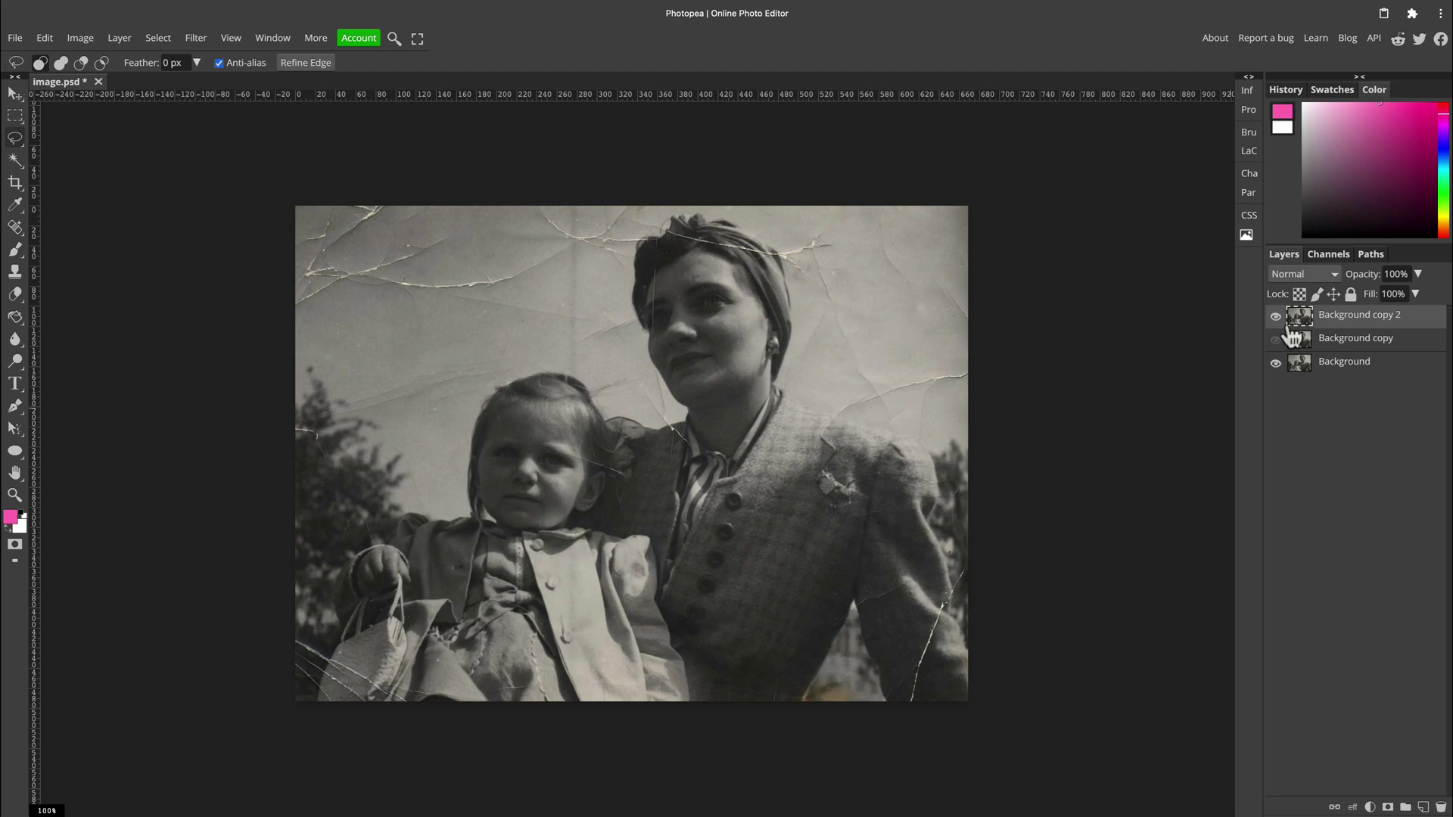
Rename the top layer new, the middle layer copy and the bottom layer old, leaving the new layer selected.
double_click(1354, 316)
type("new")
key("Return")
double_click(1344, 368)
type("old")
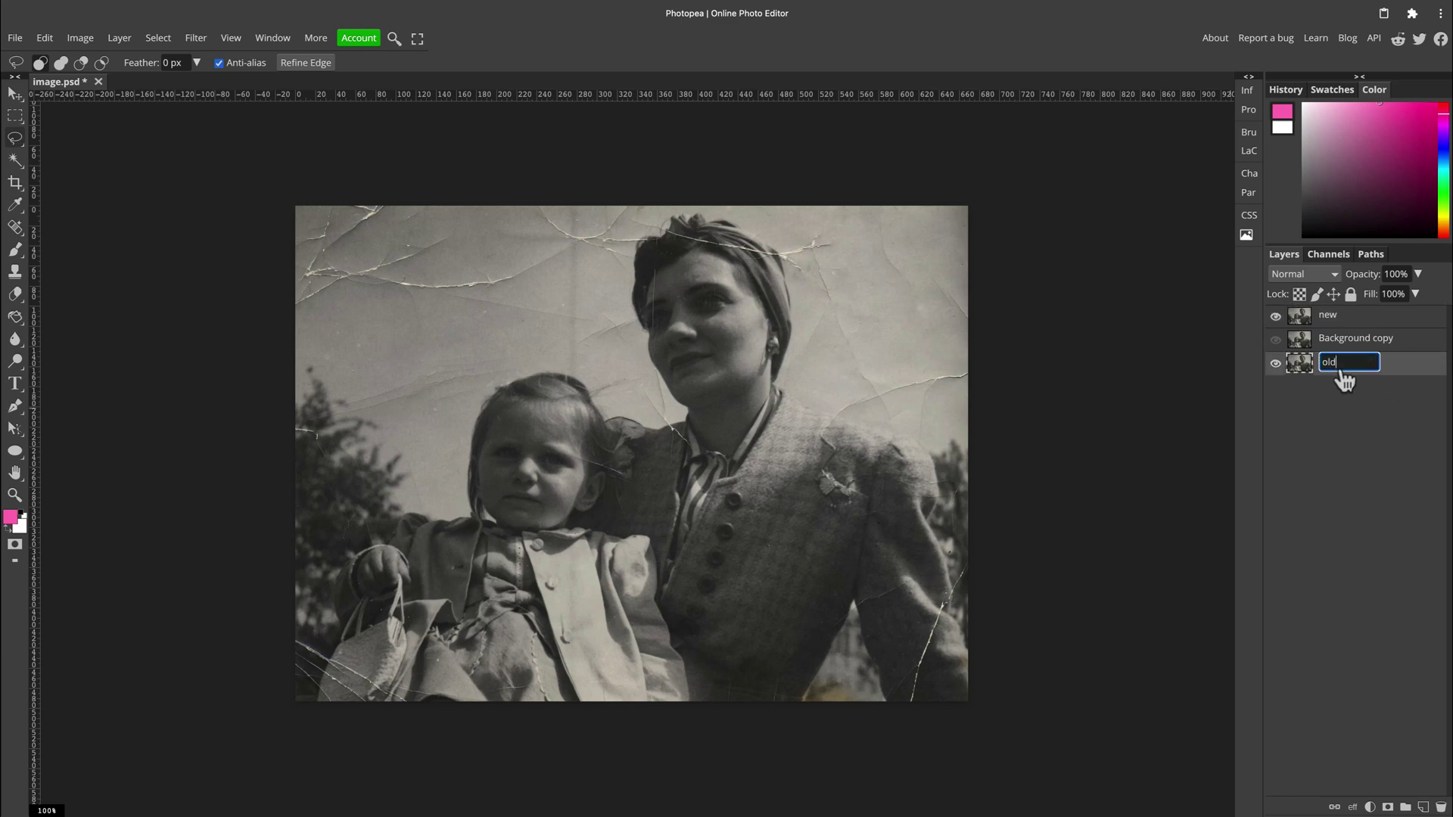
key("Return")
double_click(1357, 340)
type("c")
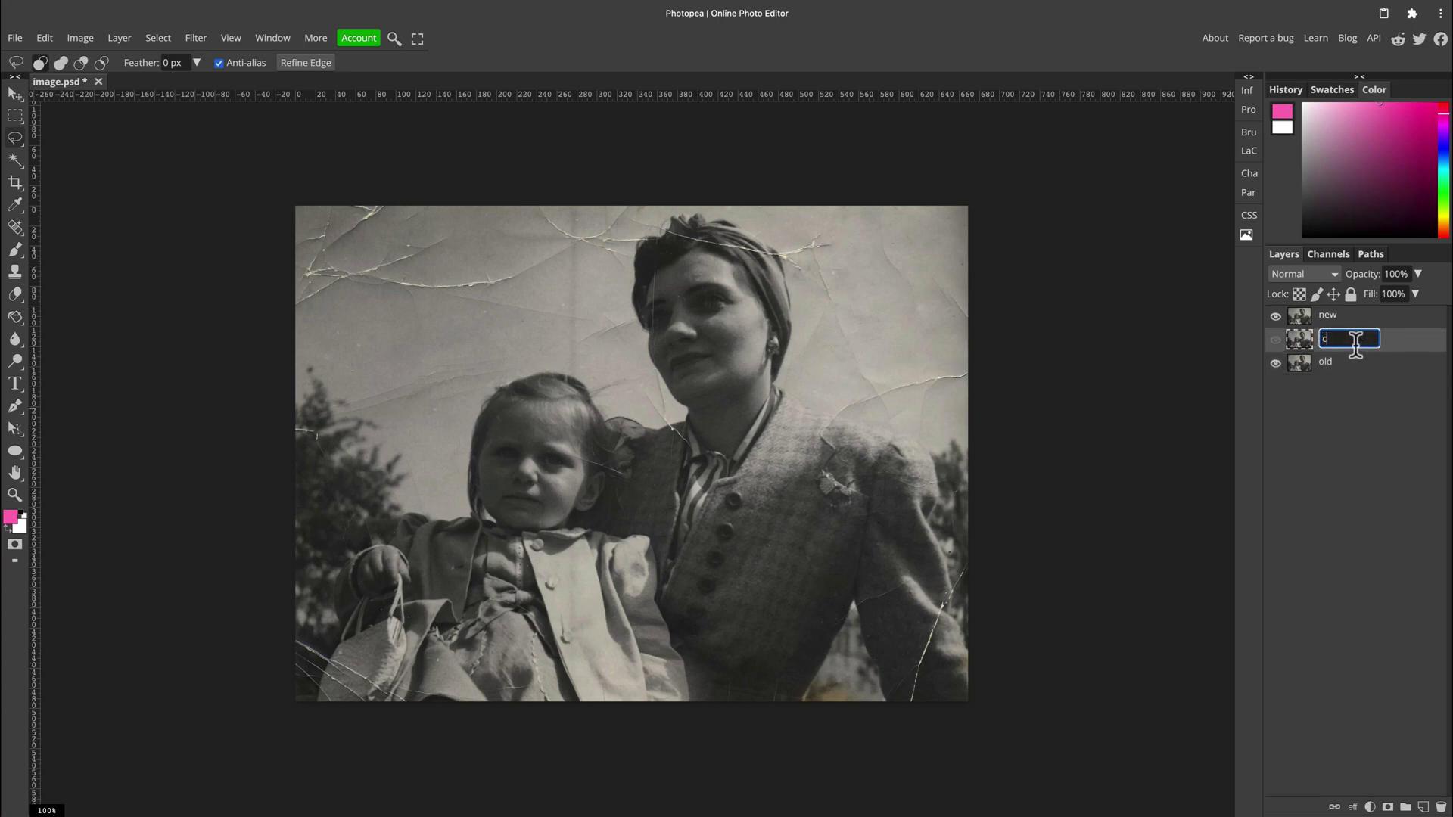
key("Return")
left_click(1365, 317)
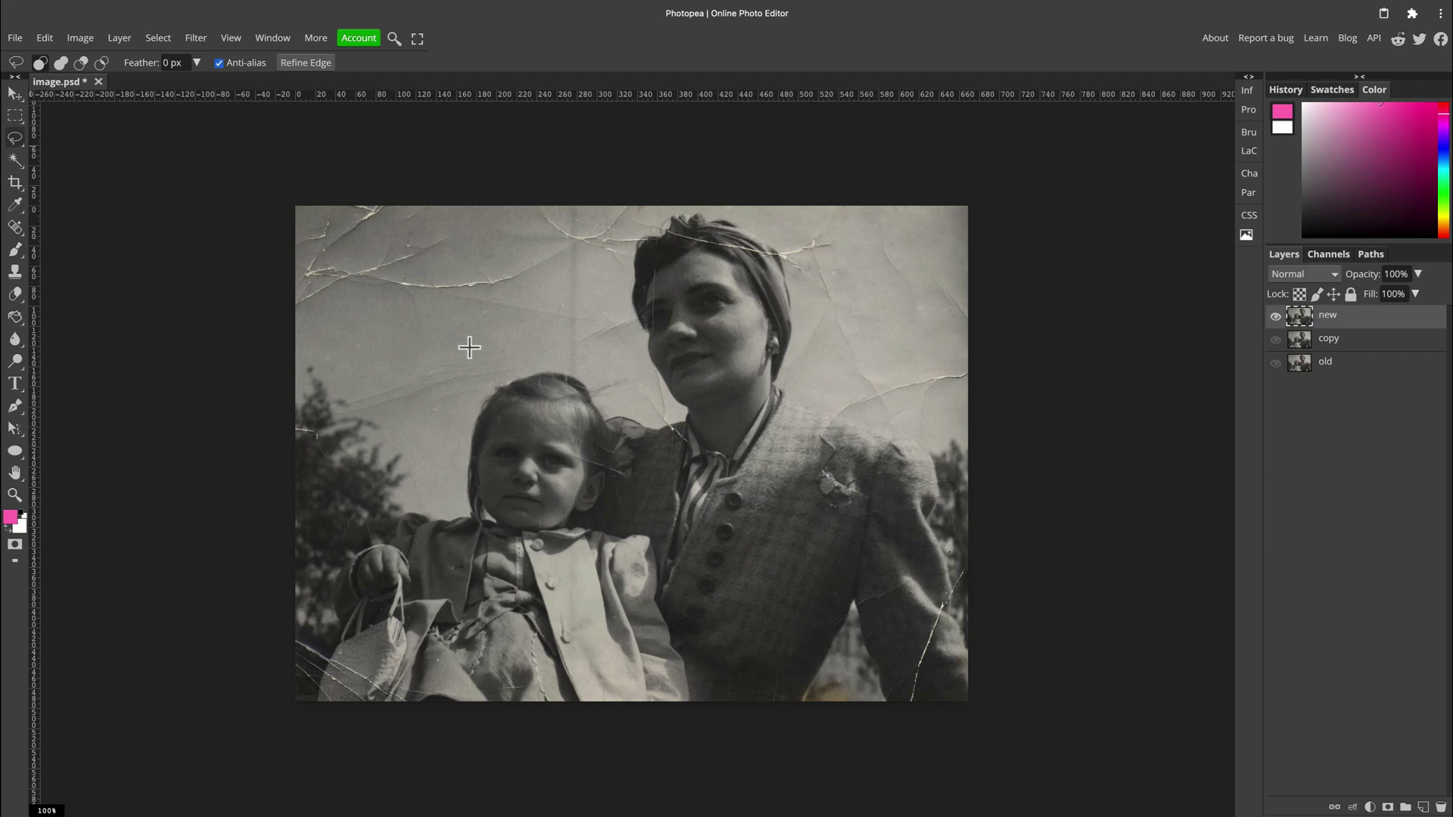
Lasso the crossing creases in the sky just left of the woman's face and fill them with Content Aware.
key("super+equal")
key("super+equal")
scroll(461, 249, "up", 15)
scroll(461, 250, "left", 10)
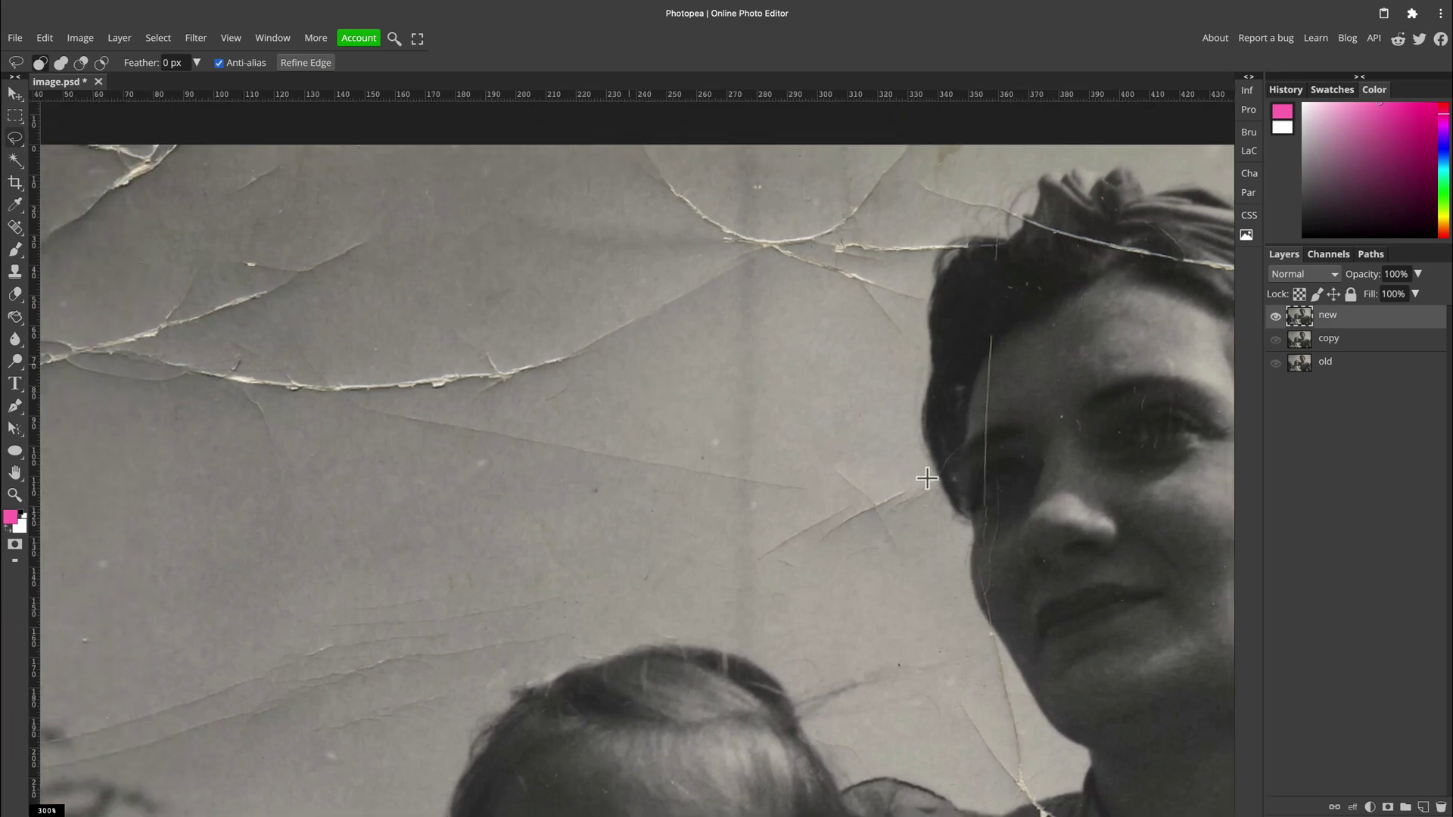
mouse_move(928, 470)
left_mouse_down()
mouse_move(908, 558)
mouse_move(798, 578)
mouse_move(789, 545)
mouse_move(841, 505)
mouse_move(837, 477)
mouse_move(917, 482)
left_mouse_up()
left_click(45, 37)
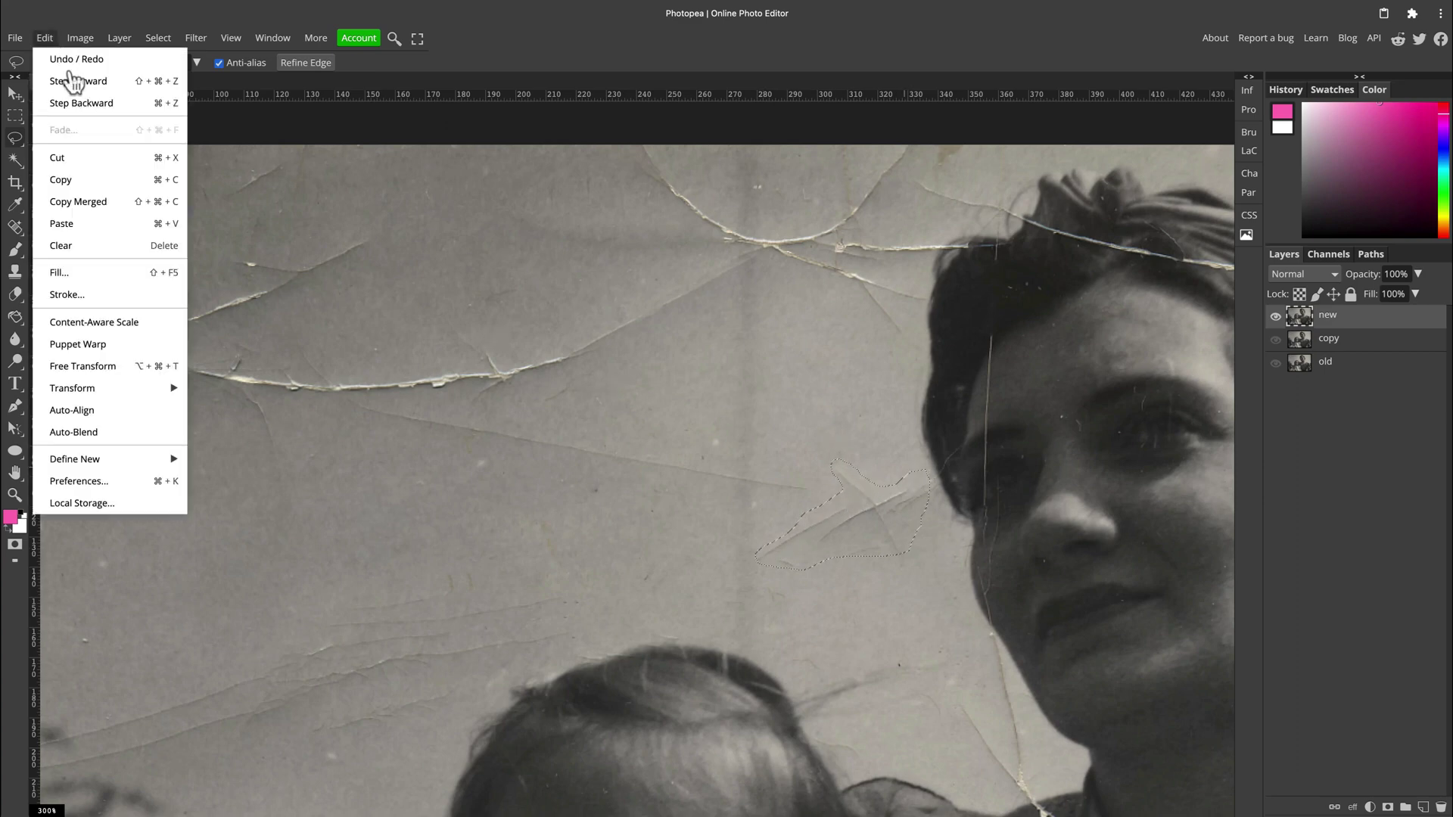
left_click(106, 272)
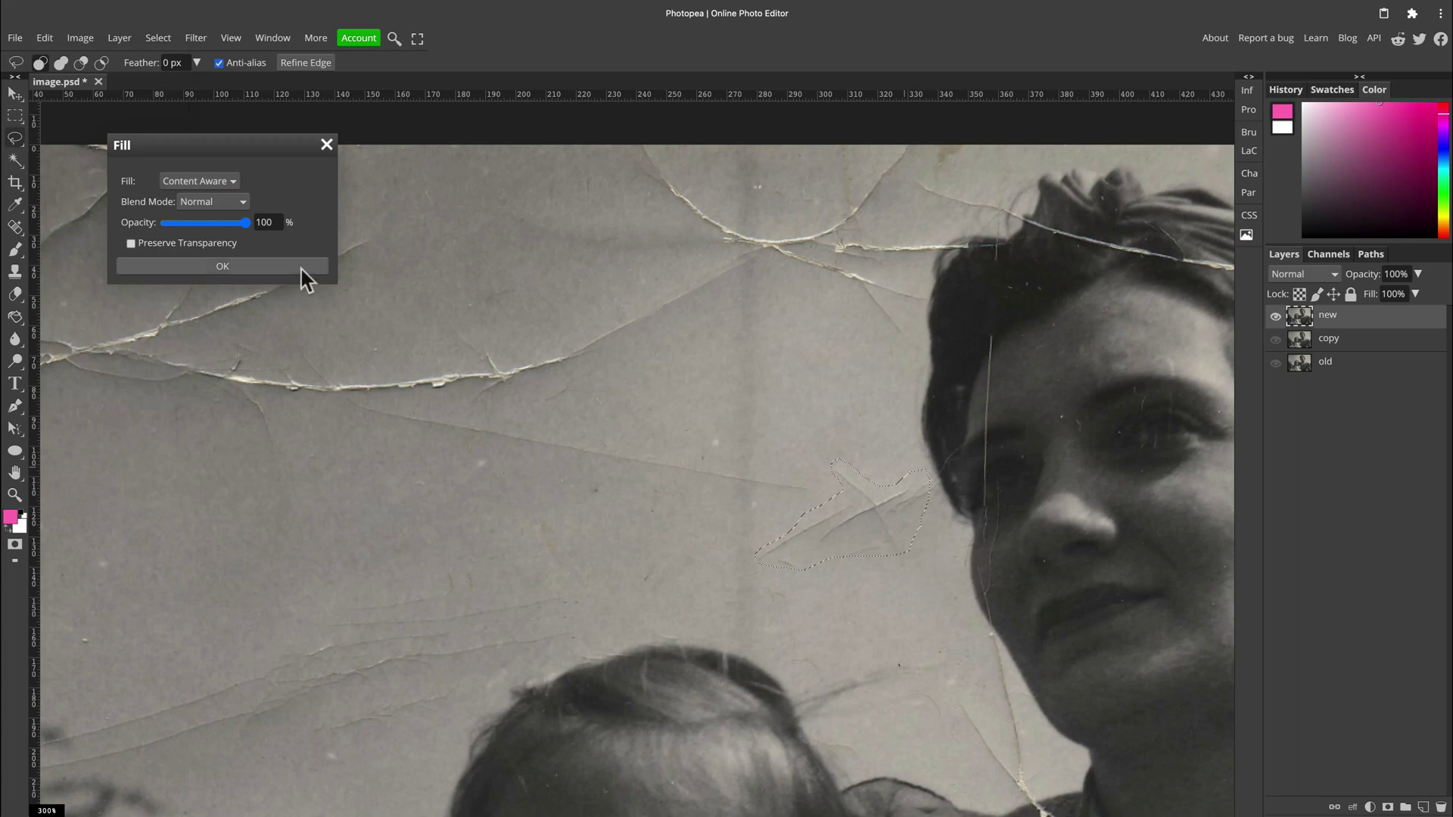
left_click(302, 271)
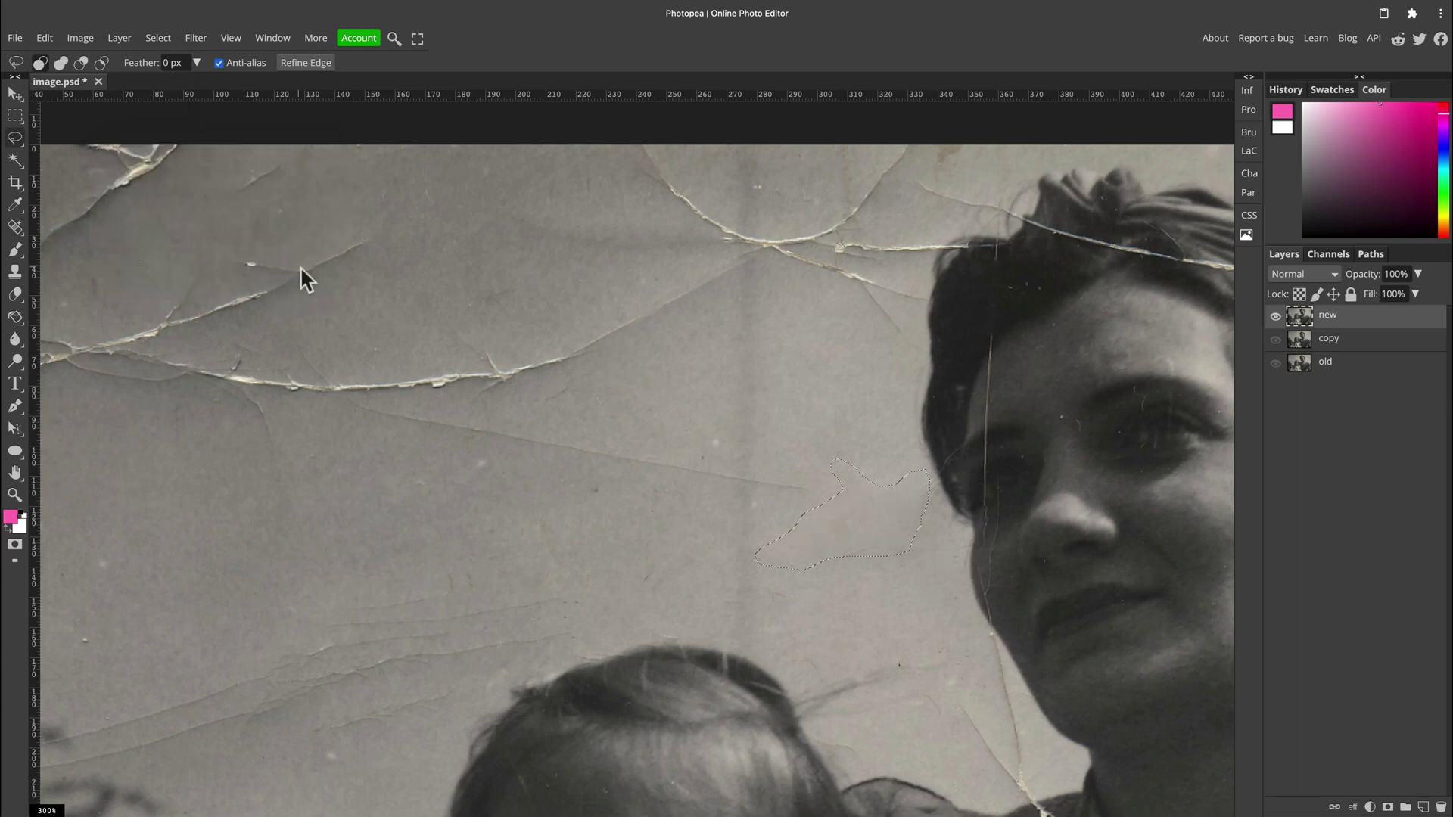
Lasso the long faint diagonal crease across the open sky above the girl's head and fill it with Content Aware.
mouse_move(815, 489)
left_mouse_down()
mouse_move(616, 434)
mouse_move(376, 408)
mouse_move(409, 434)
left_mouse_up()
mouse_move(561, 468)
left_mouse_down()
mouse_move(754, 501)
mouse_move(811, 489)
left_mouse_up()
left_click(44, 38)
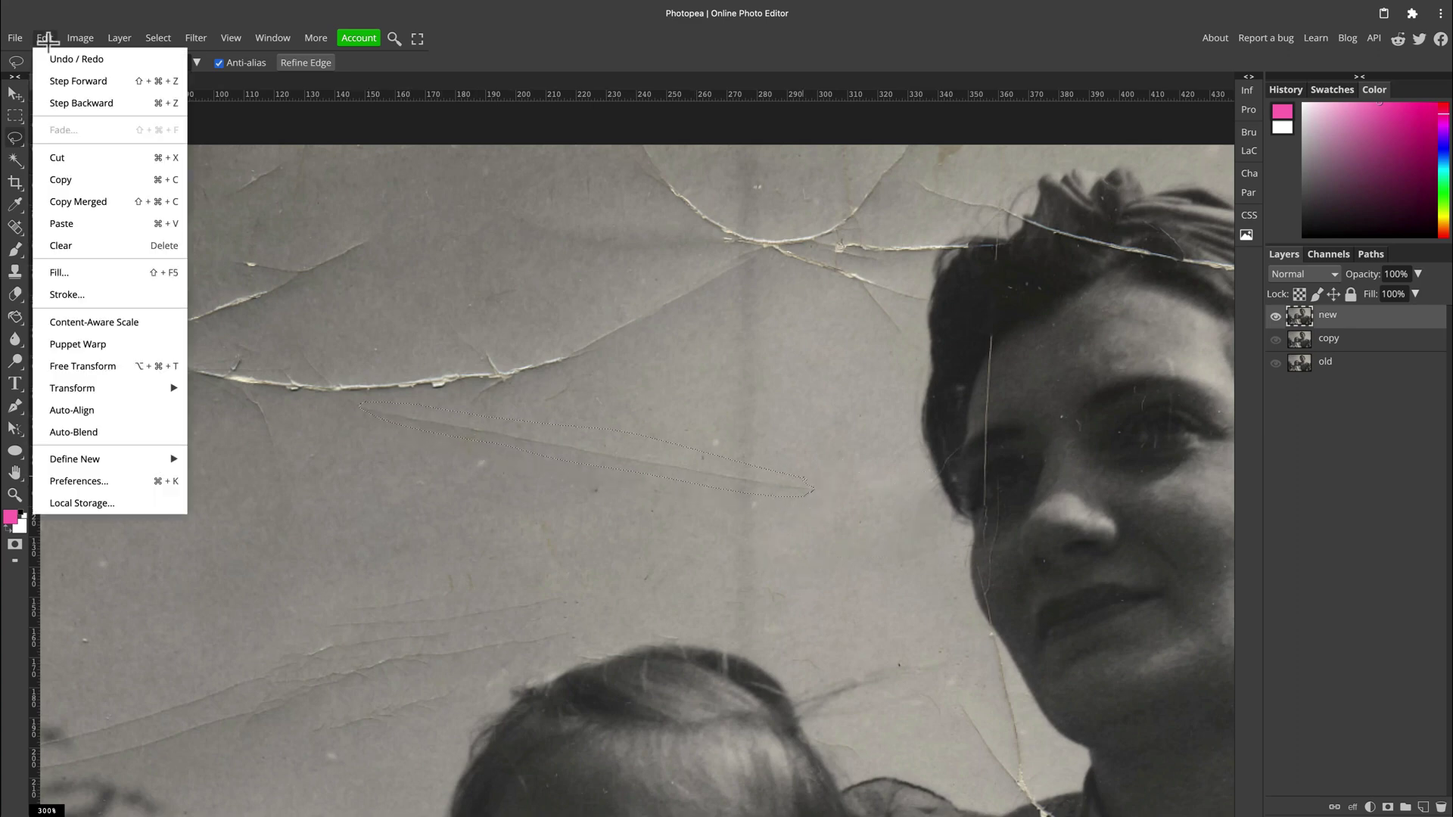
left_click(92, 274)
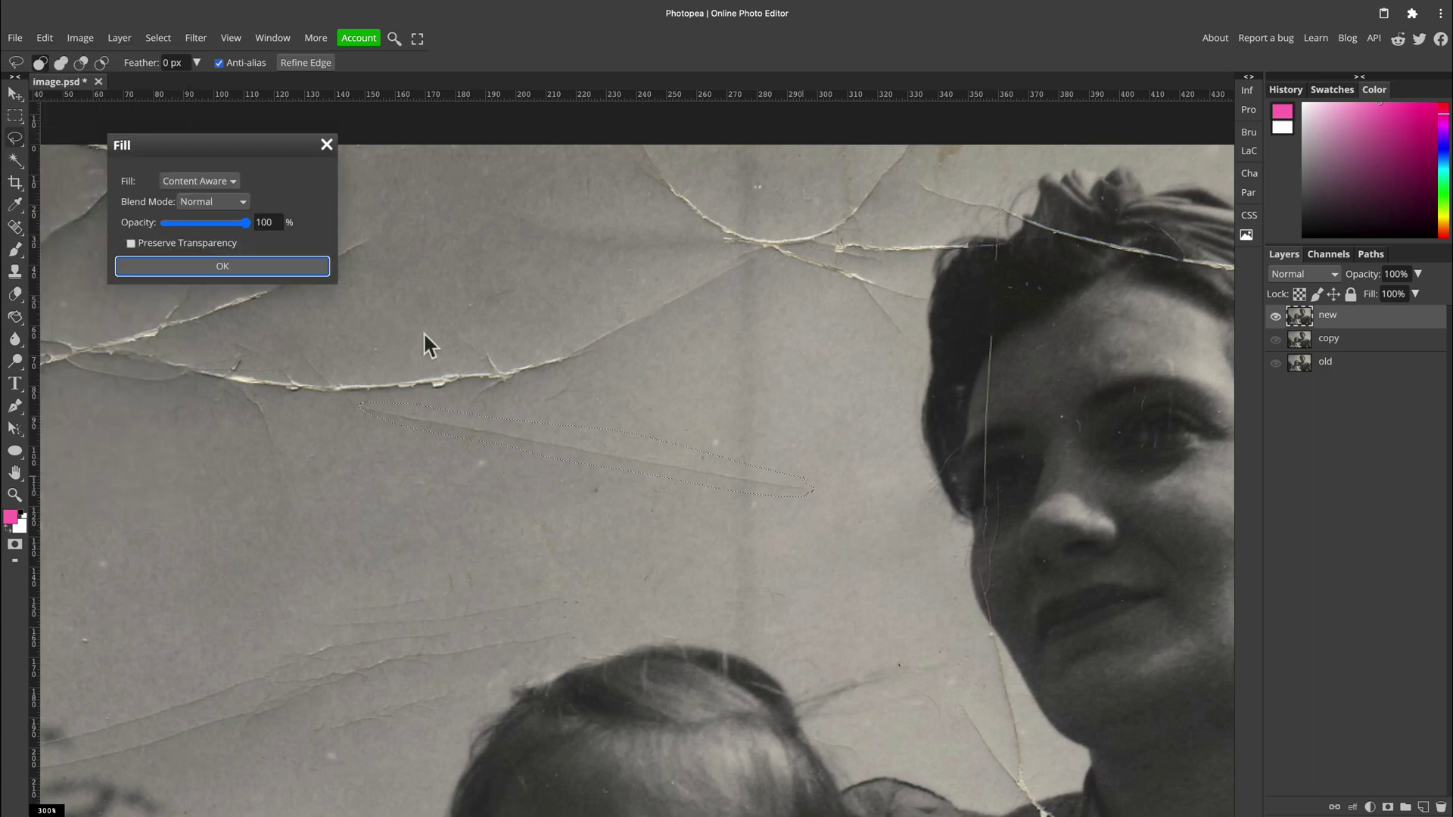
key("Return")
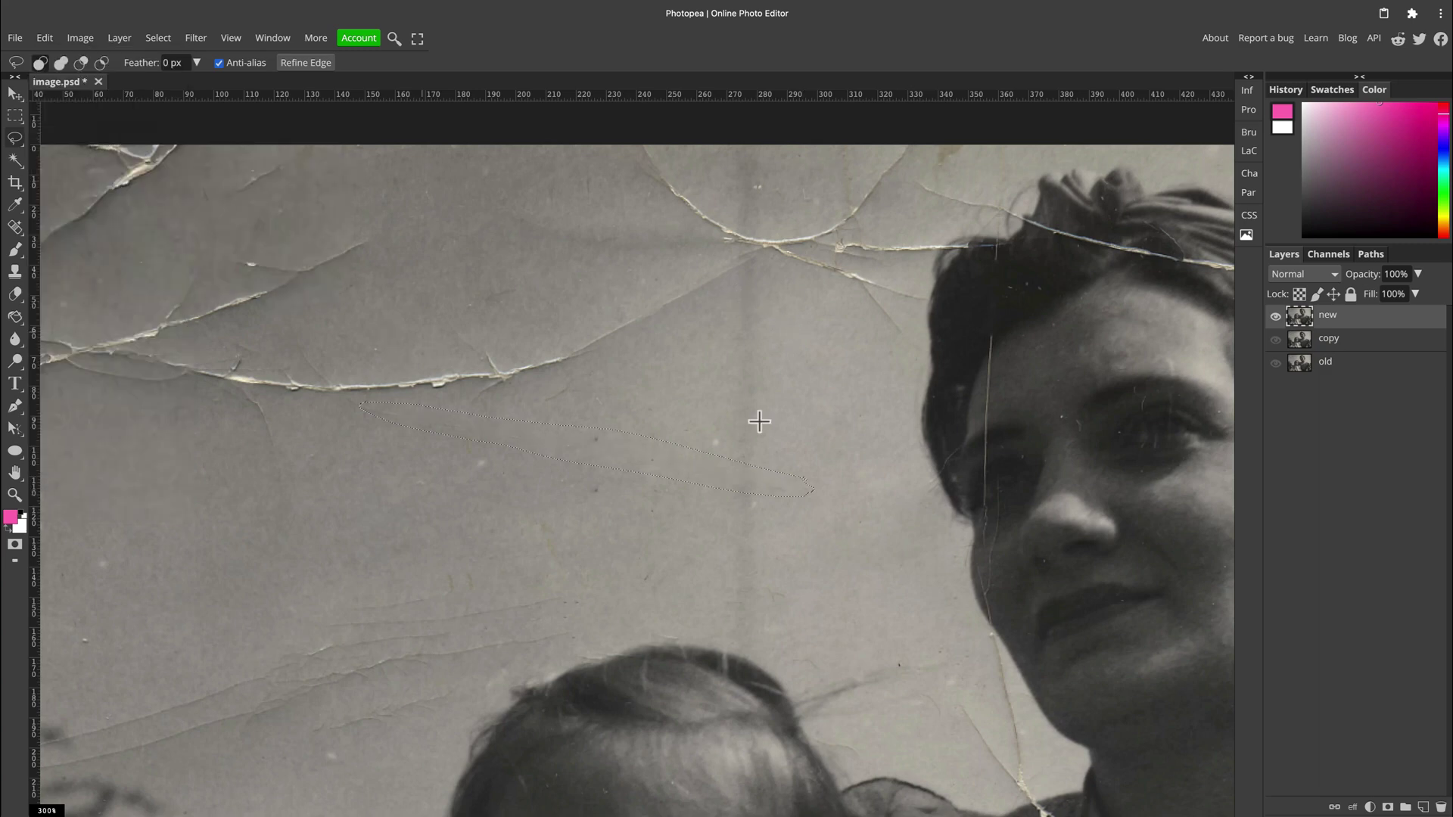
Lasso the long, bright, gently curved crease across the upper-left sky.
scroll(761, 422, "up", 2)
left_click_drag(759, 452, 1015, 477)
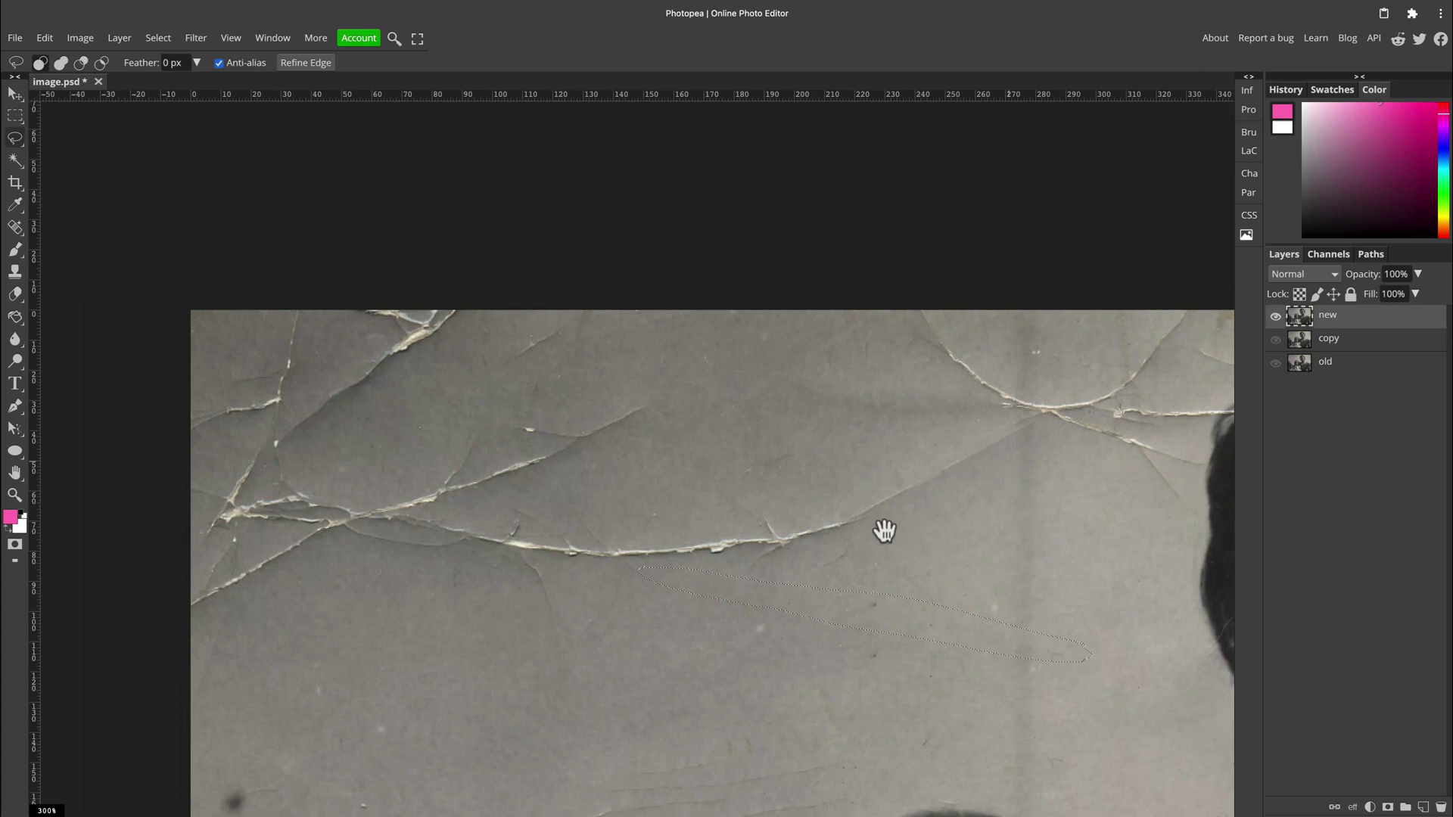
left_click_drag(841, 512, 668, 548)
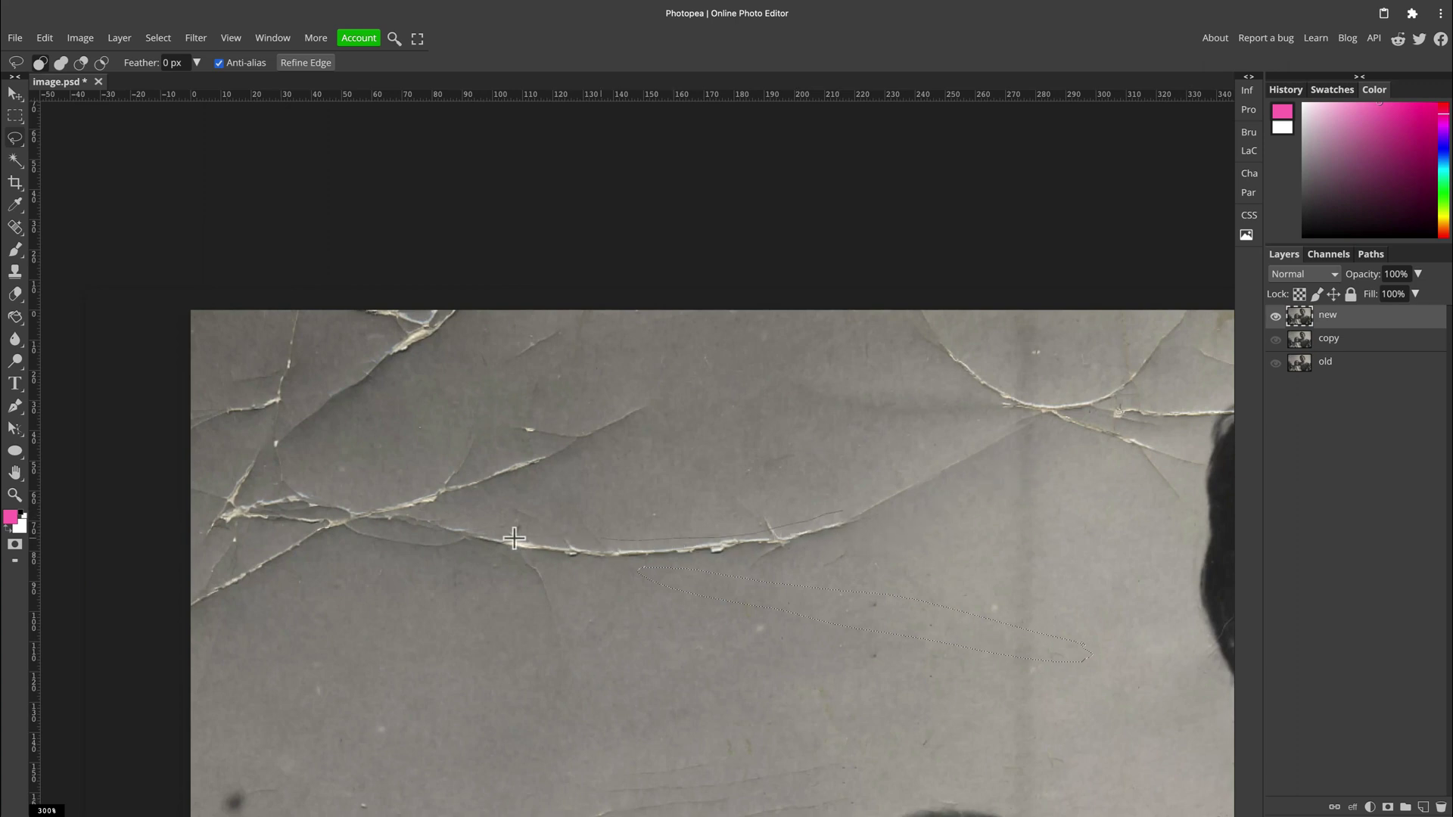